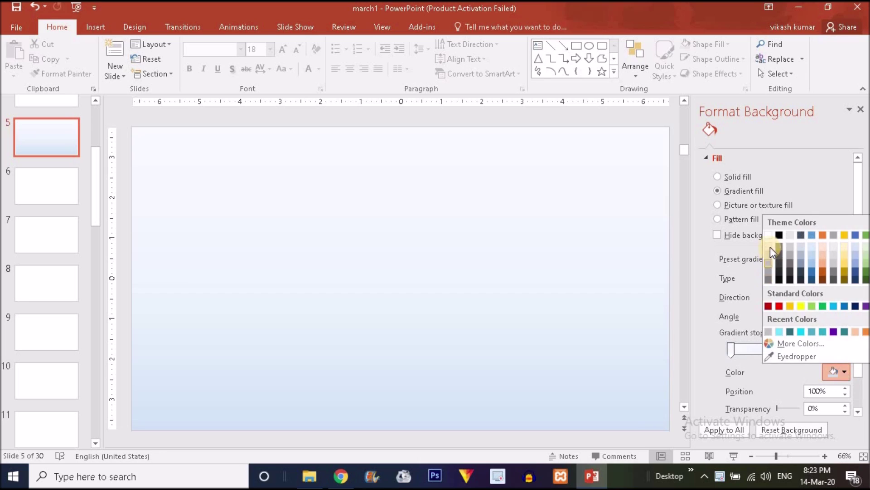
Step: Set the last stop of the slide background's gradient to a medium grey, giving a white-to-grey fade
{"action": "left_click", "coordinate": [767, 262]}
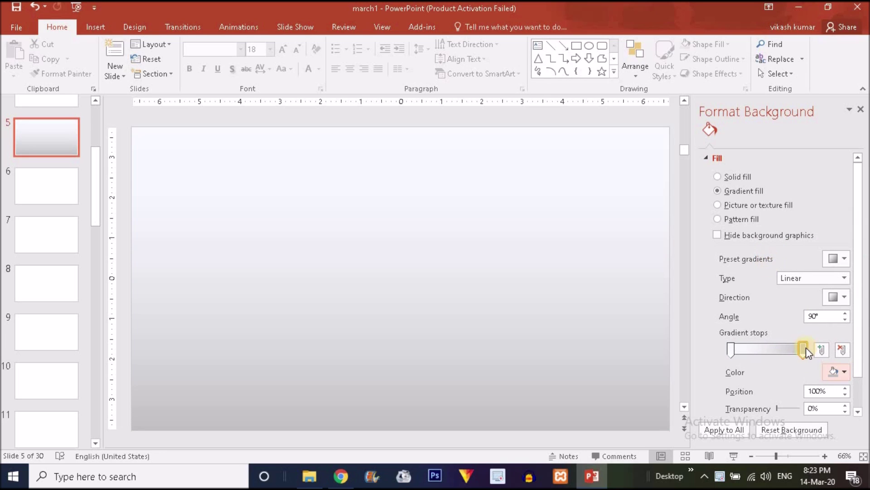
{"action": "left_click", "coordinate": [838, 372]}
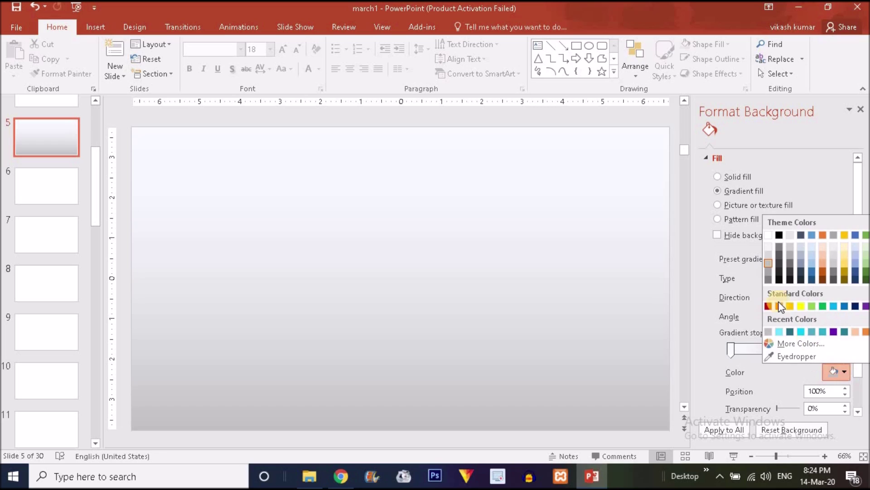
{"action": "left_click", "coordinate": [768, 274]}
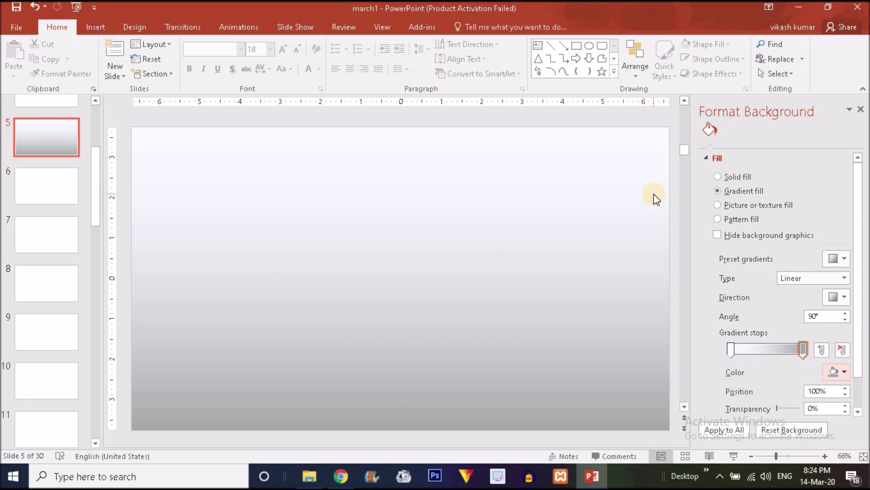
Step: Draw a can shape about 1.27" high and 1.46" wide in the lower-right area of the slide
{"action": "left_click", "coordinate": [102, 25]}
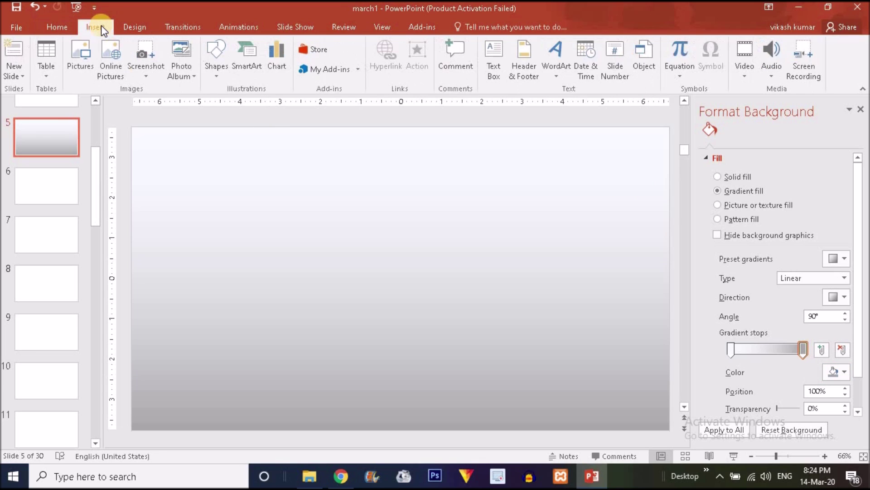
{"action": "left_click", "coordinate": [216, 57]}
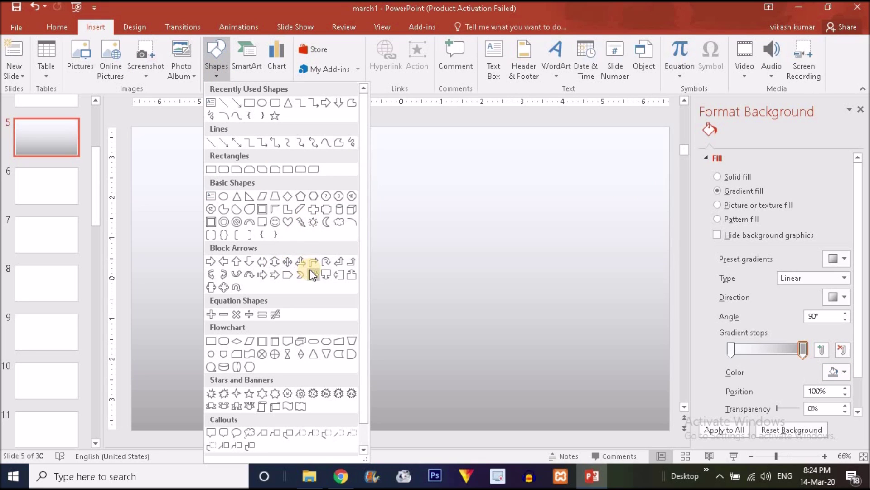
{"action": "left_click", "coordinate": [336, 200]}
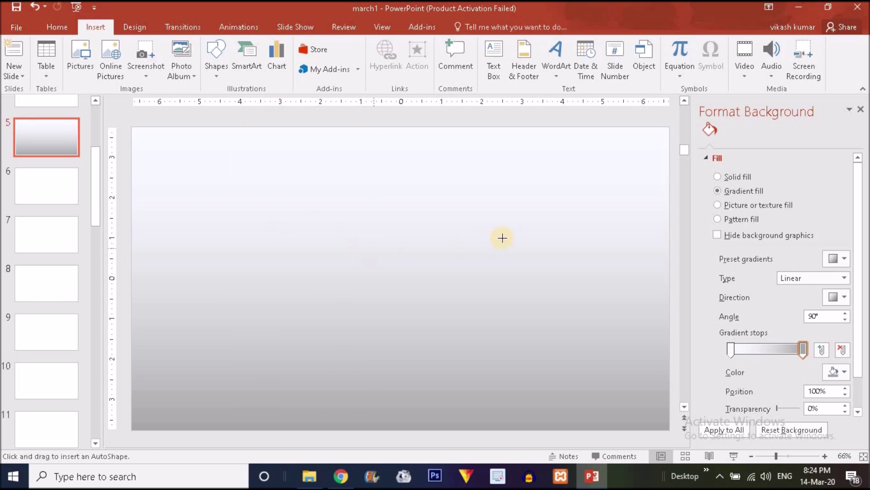
{"action": "mouse_move", "coordinate": [500, 300]}
{"action": "left_mouse_down"}
{"action": "mouse_move", "coordinate": [556, 348]}
{"action": "mouse_move", "coordinate": [501, 336]}
{"action": "mouse_move", "coordinate": [526, 337]}
{"action": "left_mouse_up"}
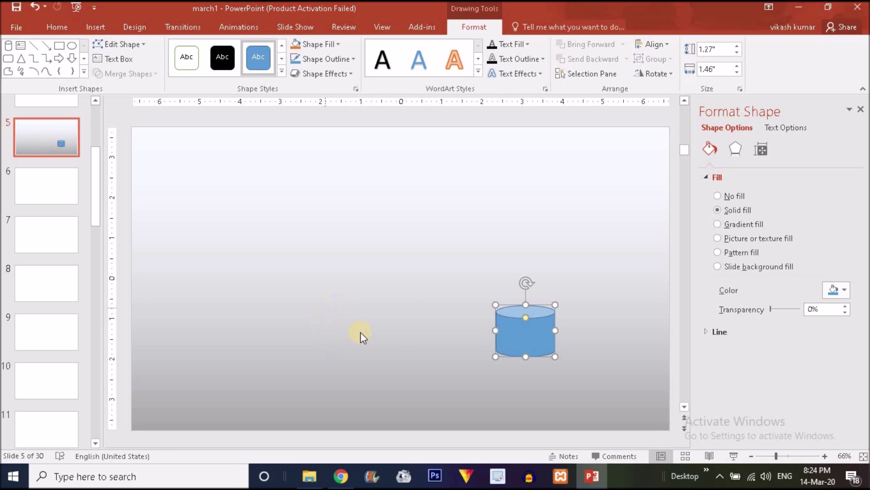
Step: Fill the cylinder with white and remove its outline
{"action": "left_click", "coordinate": [325, 58]}
{"action": "left_click", "coordinate": [312, 43]}
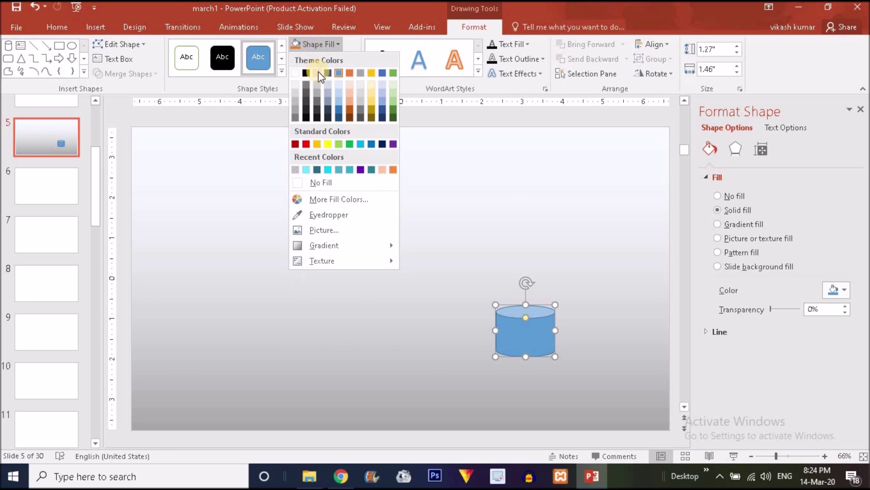
{"action": "left_click", "coordinate": [295, 73]}
{"action": "left_click", "coordinate": [298, 53]}
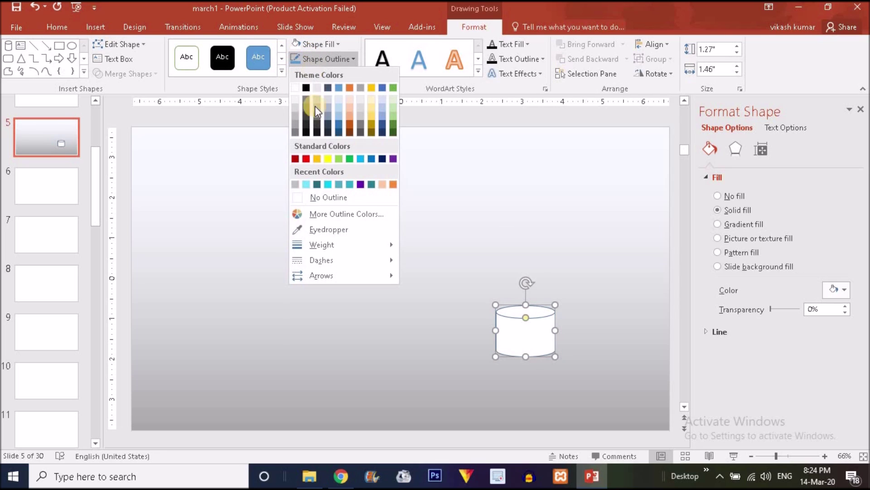
{"action": "left_click", "coordinate": [330, 196]}
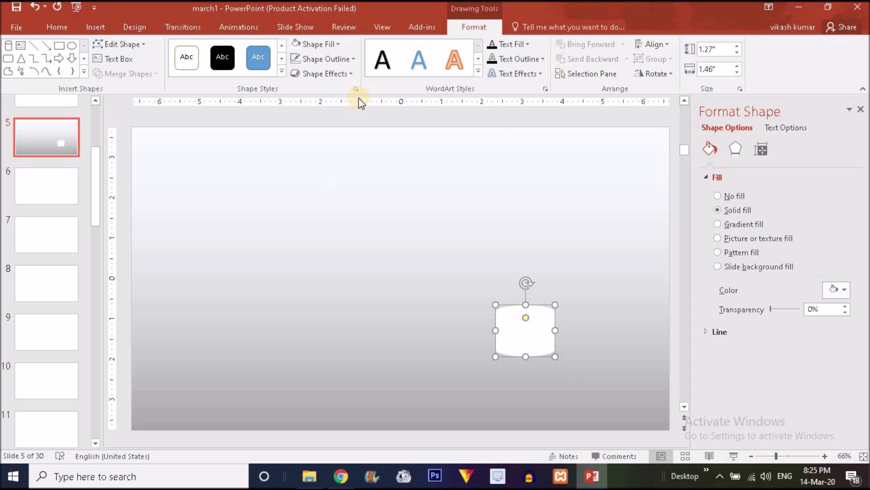
Step: Duplicate the white cylinder directly above the original and fill the copy with standard red
{"action": "left_click_drag", "start_coordinate": [525, 330], "coordinate": [521, 232]}
{"action": "left_click", "coordinate": [321, 48]}
{"action": "left_click", "coordinate": [307, 144]}
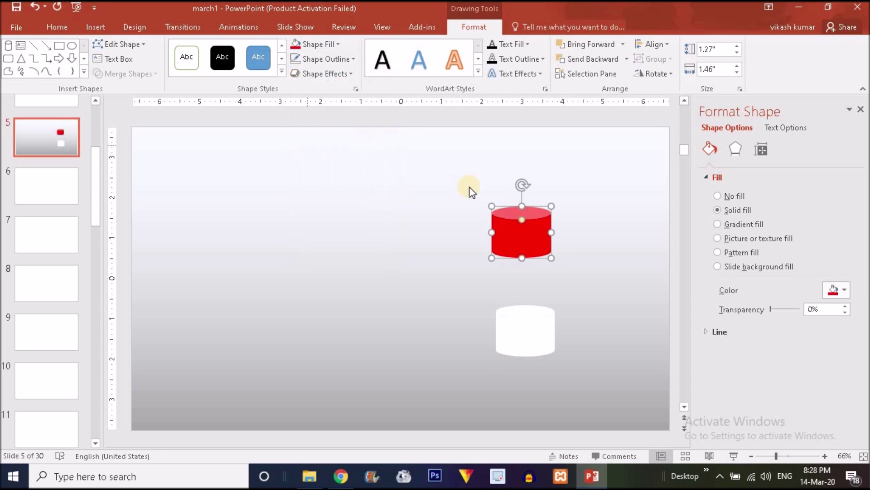
Step: Seat the red cylinder on the white one, narrow it to about 1.32", and stretch its top edge slightly upward
{"action": "left_click_drag", "start_coordinate": [527, 239], "coordinate": [531, 299]}
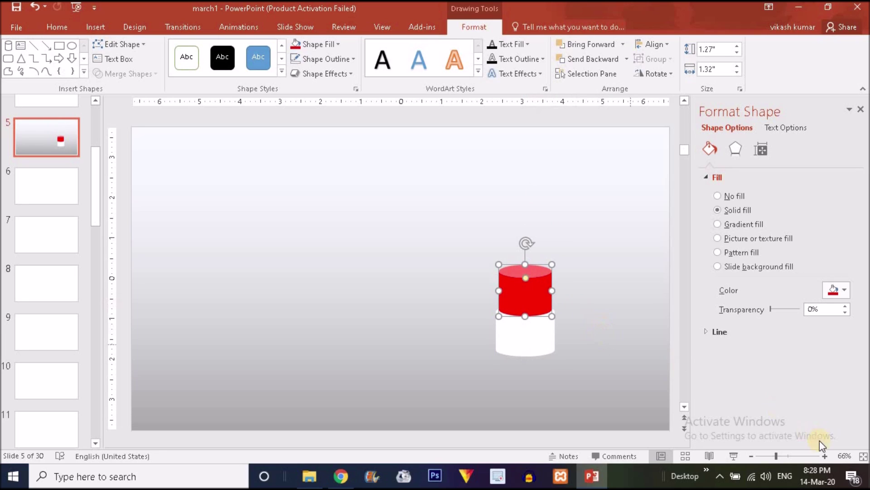
{"action": "left_click", "coordinate": [787, 454]}
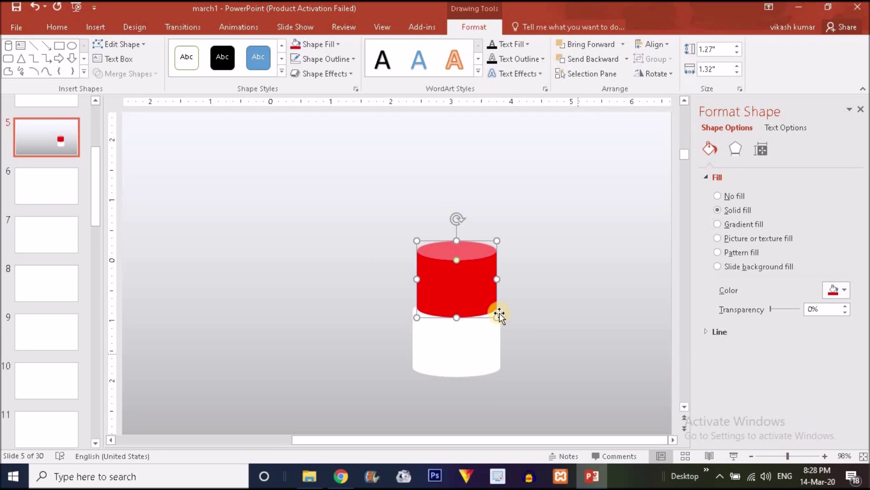
{"action": "left_click", "coordinate": [529, 290]}
{"action": "left_click", "coordinate": [469, 283]}
{"action": "left_click_drag", "start_coordinate": [496, 278], "coordinate": [467, 284]}
{"action": "left_click_drag", "start_coordinate": [457, 242], "coordinate": [453, 224]}
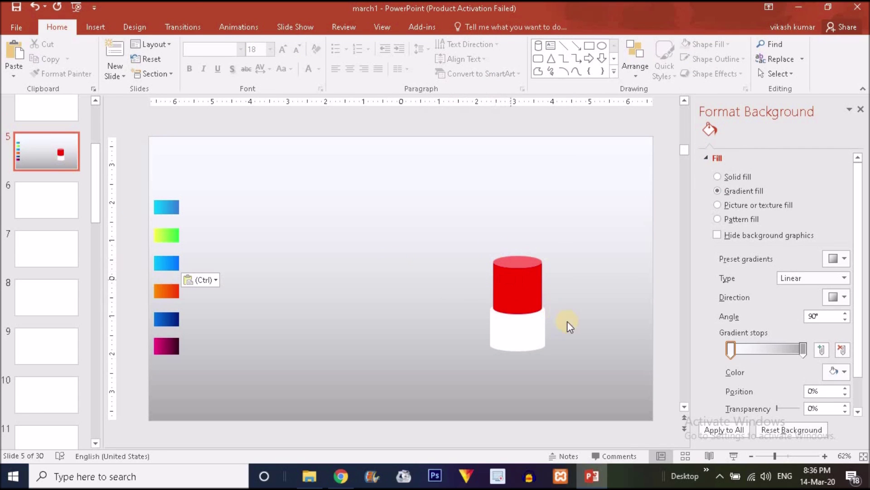
Step: Give the red cylinder a linear gradient fill running left to right at 0°
{"action": "left_click", "coordinate": [782, 457]}
{"action": "left_click", "coordinate": [793, 457]}
{"action": "left_click_drag", "start_coordinate": [468, 440], "coordinate": [529, 438]}
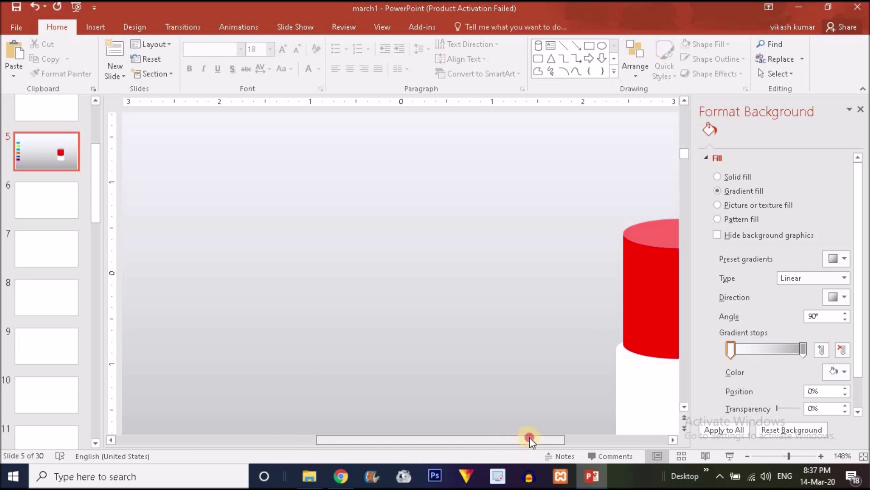
{"action": "left_click", "coordinate": [780, 455]}
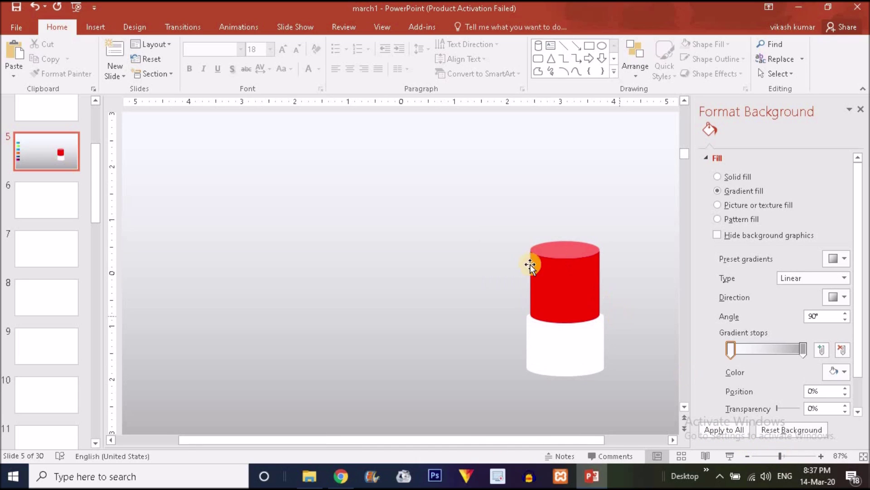
{"action": "left_click", "coordinate": [556, 277]}
{"action": "left_click", "coordinate": [718, 224]}
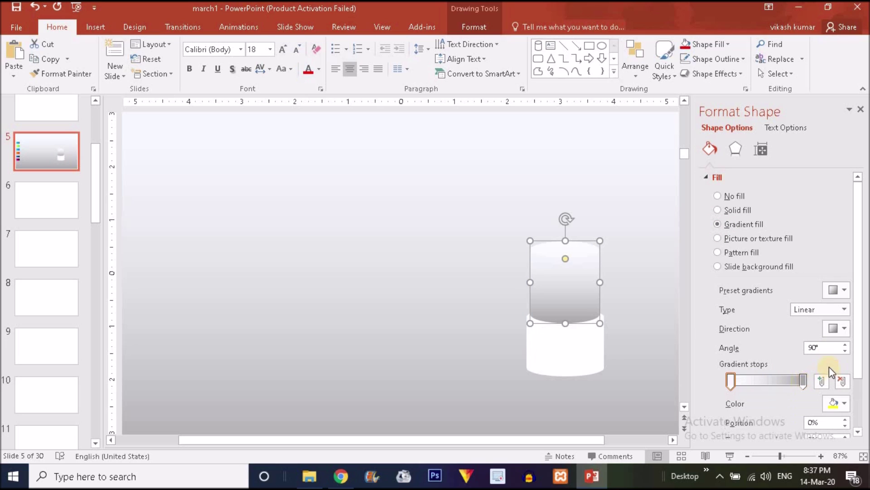
{"action": "left_click", "coordinate": [843, 329]}
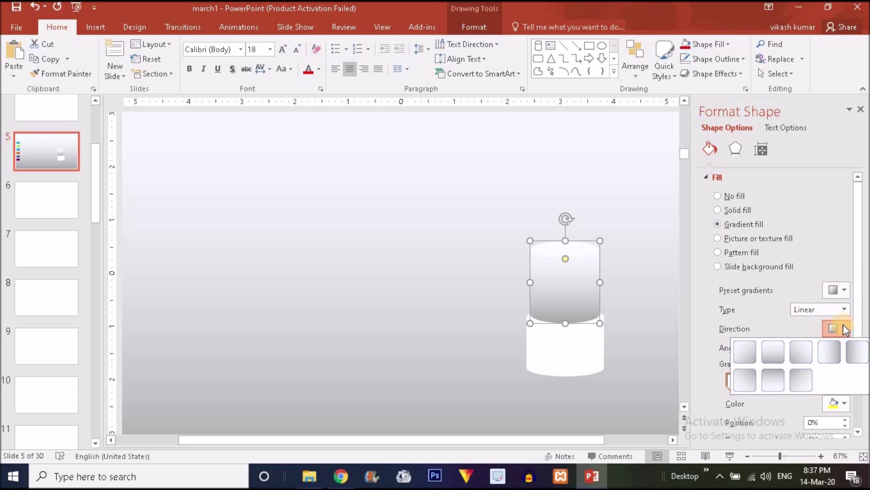
{"action": "left_click", "coordinate": [831, 350]}
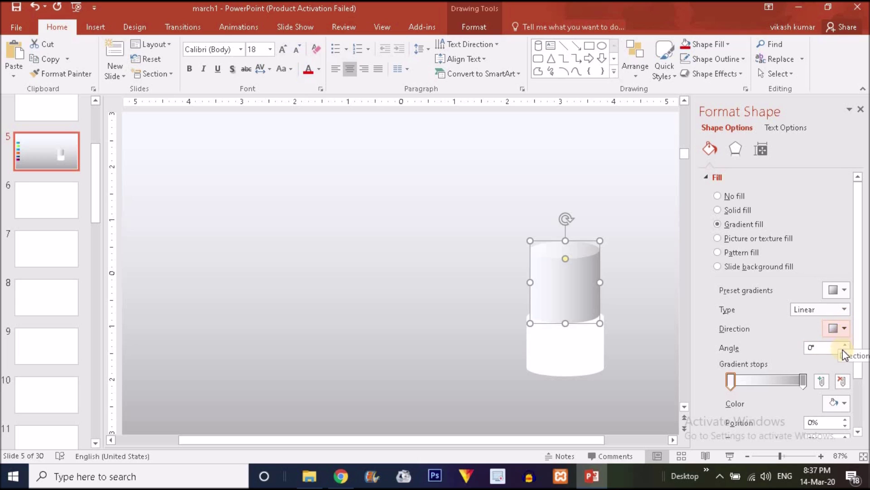
Step: Set the upper cylinder's first gradient stop to the dark purple sampled from the lowest color swatch
{"action": "left_click", "coordinate": [843, 404]}
{"action": "left_click", "coordinate": [794, 389]}
{"action": "left_click_drag", "start_coordinate": [438, 442], "coordinate": [375, 441]}
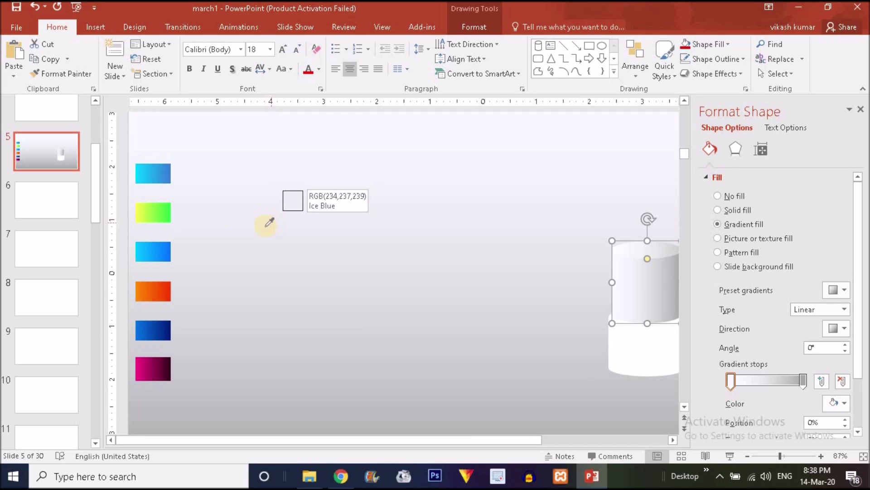
{"action": "left_click", "coordinate": [168, 371]}
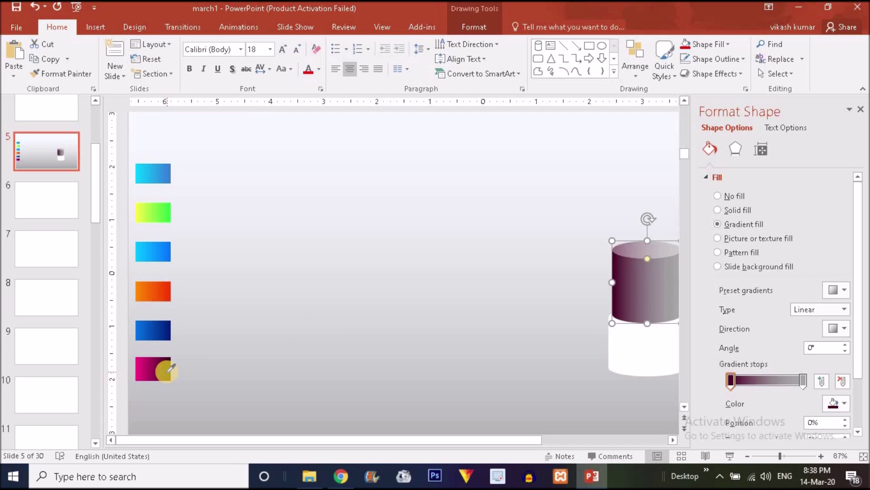
Step: Set the upper cylinder's first gradient stop to the magenta sampled from the lowest color swatch
{"action": "left_click", "coordinate": [846, 407]}
{"action": "left_click", "coordinate": [820, 384]}
{"action": "left_click", "coordinate": [140, 366]}
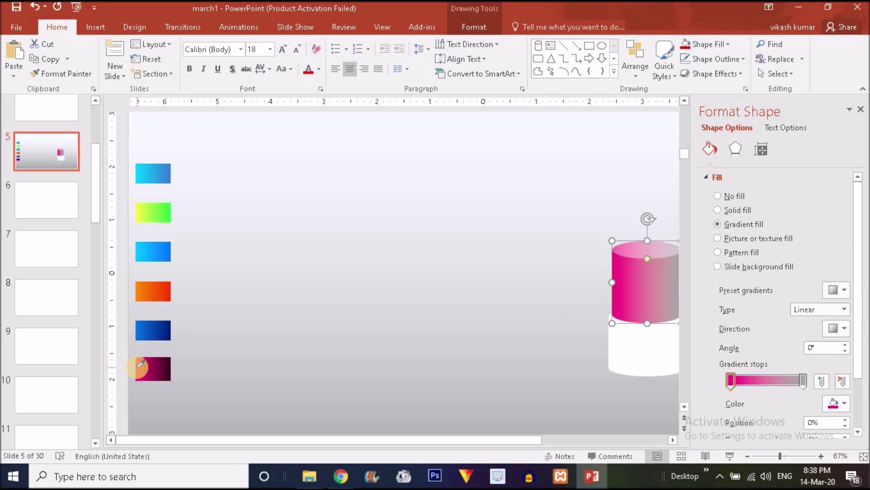
Step: Set the upper cylinder's last gradient stop to the dark purple sampled from the lowest color swatch
{"action": "left_click", "coordinate": [803, 381]}
{"action": "left_click", "coordinate": [847, 405]}
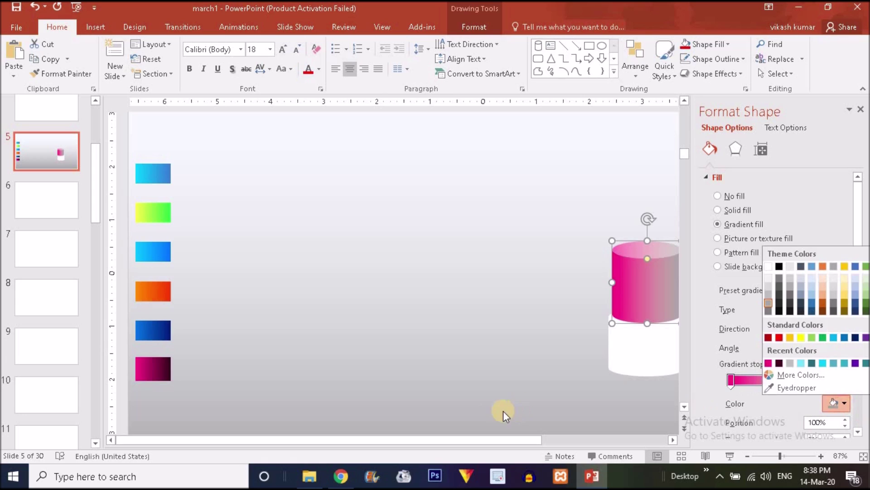
{"action": "left_click", "coordinate": [796, 387]}
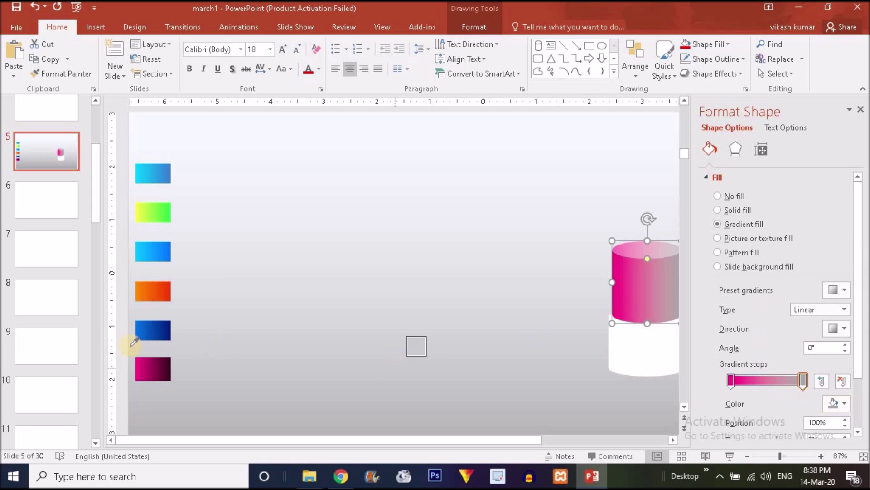
{"action": "left_click", "coordinate": [169, 370]}
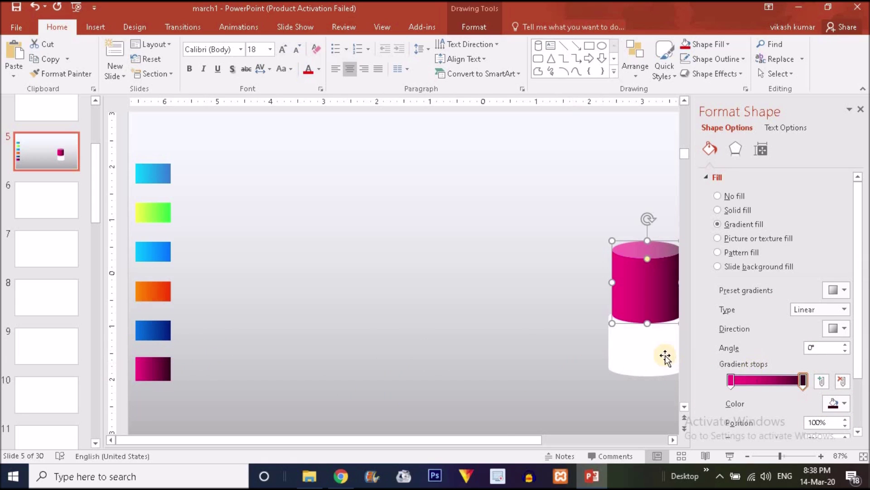
Step: Draw an oval and fit it over the magenta cylinder's top face, about 0.34" high and 1.3" wide
{"action": "left_click_drag", "start_coordinate": [491, 437], "coordinate": [570, 437]}
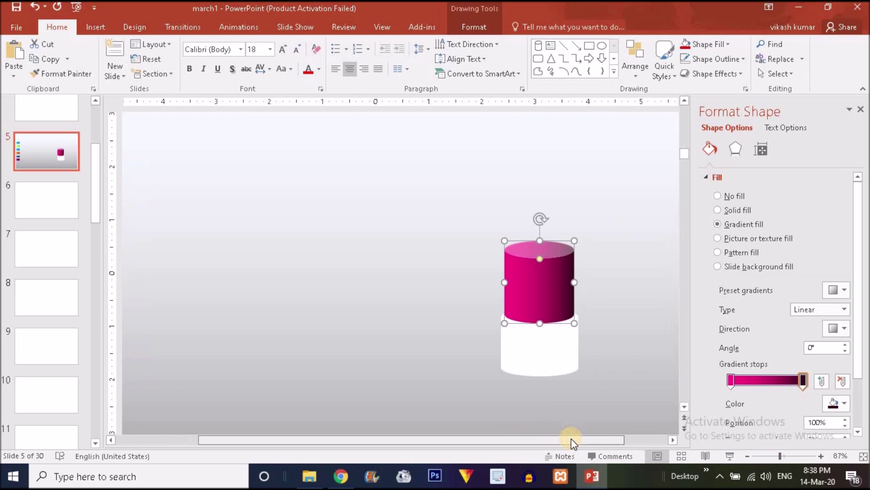
{"action": "left_click", "coordinate": [101, 26]}
{"action": "left_click", "coordinate": [219, 67]}
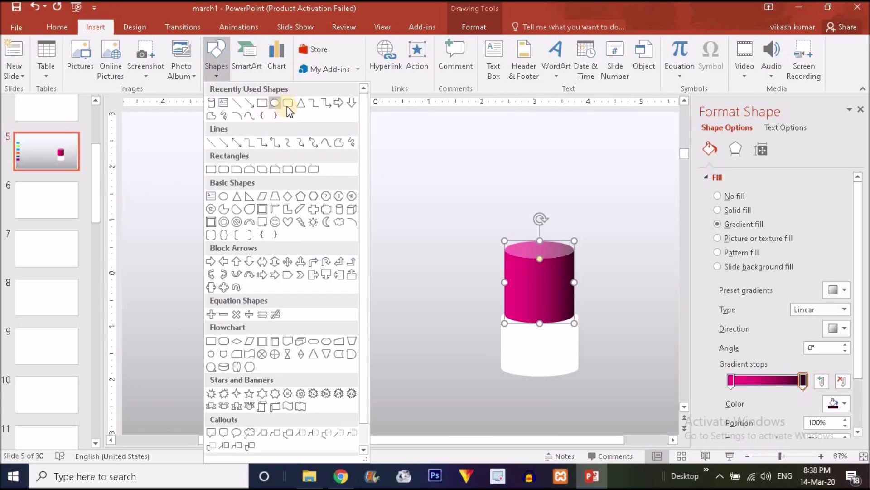
{"action": "left_click", "coordinate": [287, 106]}
{"action": "left_click_drag", "start_coordinate": [418, 253], "coordinate": [482, 271]}
{"action": "left_click", "coordinate": [519, 258]}
{"action": "left_click", "coordinate": [803, 458]}
{"action": "left_click_drag", "start_coordinate": [189, 220], "coordinate": [386, 171]}
{"action": "left_click_drag", "start_coordinate": [495, 171], "coordinate": [510, 171]}
Step: Remove the oval's outline and fine-tune its size to 0.33" by 1.3" to match the cylinder's rim
{"action": "left_click", "coordinate": [318, 59]}
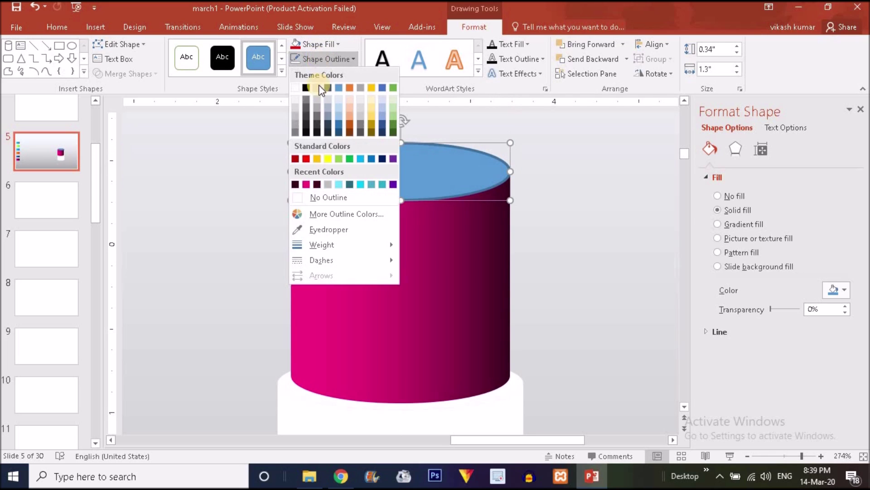
{"action": "left_click", "coordinate": [339, 195]}
{"action": "left_click", "coordinate": [589, 179]}
{"action": "left_click", "coordinate": [446, 171]}
{"action": "left_click_drag", "start_coordinate": [509, 171], "coordinate": [508, 171]}
{"action": "left_click_drag", "start_coordinate": [402, 197], "coordinate": [401, 198]}
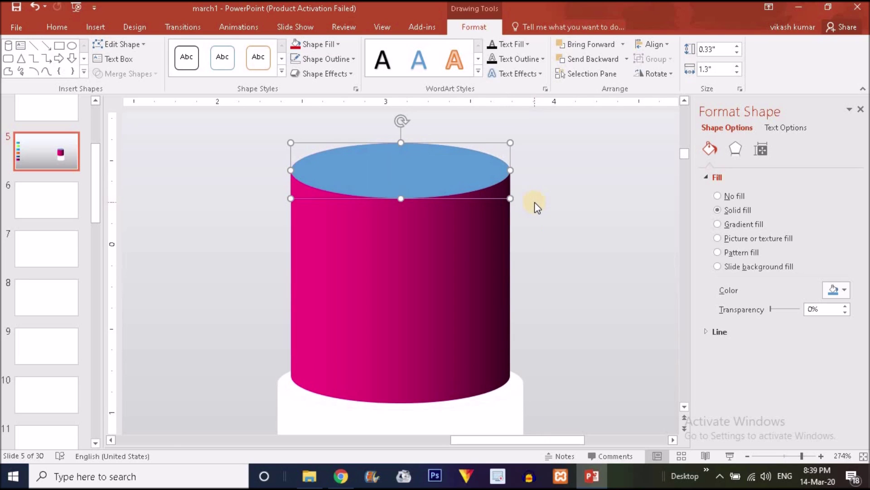
Step: Give the oval a left-to-right linear gradient fill at 0° from the recent dark purple to magenta
{"action": "left_click", "coordinate": [751, 224]}
{"action": "left_click", "coordinate": [848, 400]}
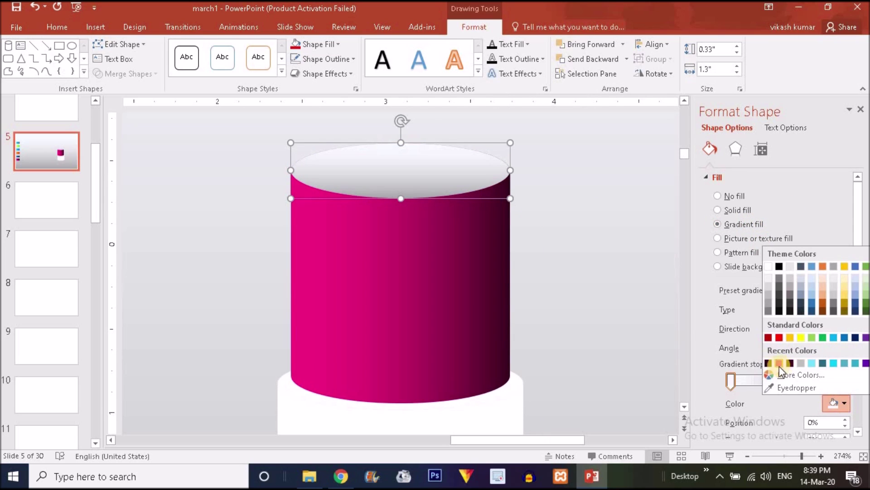
{"action": "left_click", "coordinate": [766, 363]}
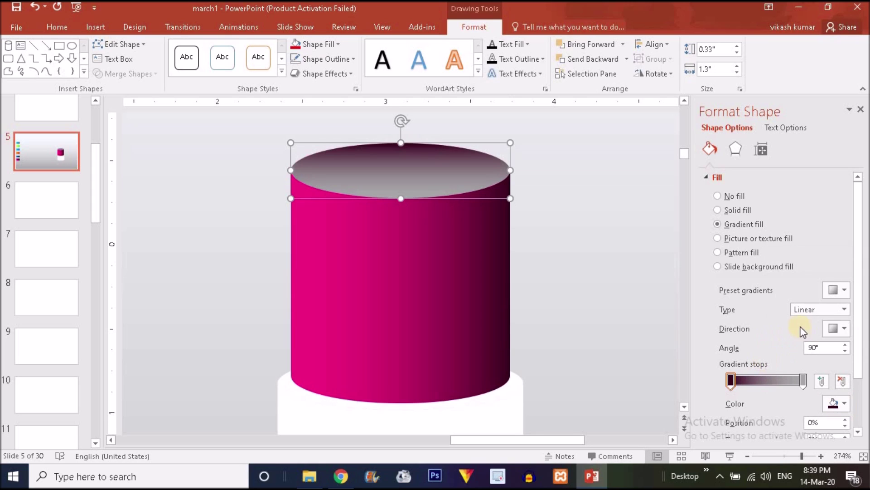
{"action": "left_click", "coordinate": [836, 331]}
{"action": "left_click", "coordinate": [836, 352]}
{"action": "left_click", "coordinate": [804, 378]}
{"action": "left_click", "coordinate": [844, 403]}
{"action": "left_click", "coordinate": [781, 364]}
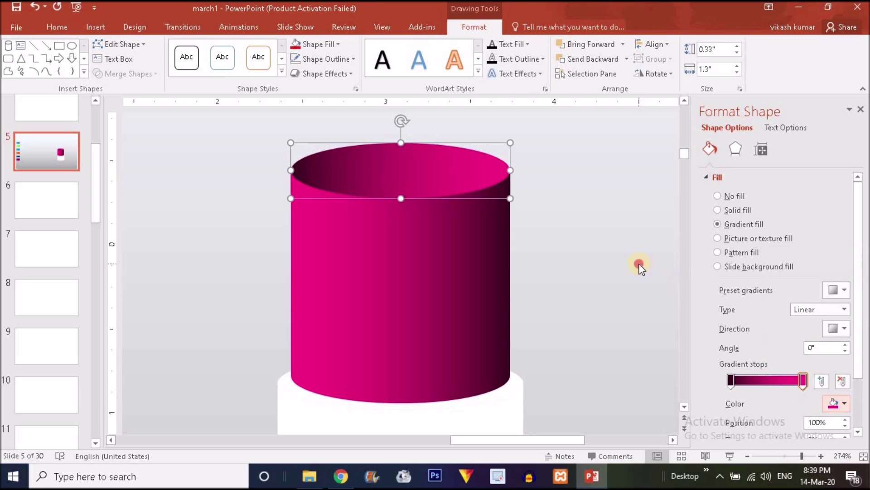
{"action": "left_click", "coordinate": [639, 266]}
Step: Select the oval on the cylinder's top and fine-tune its lower edge against the rim
{"action": "left_click", "coordinate": [782, 452]}
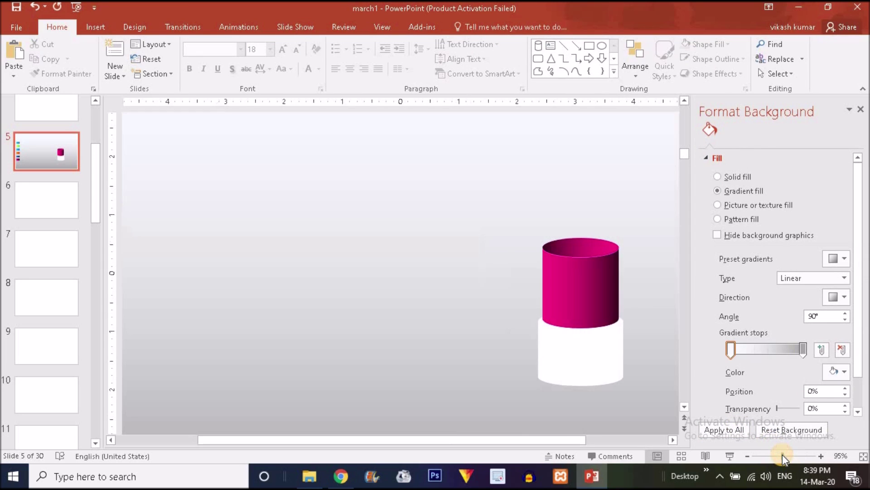
{"action": "left_click", "coordinate": [793, 455]}
{"action": "left_click_drag", "start_coordinate": [453, 439], "coordinate": [526, 440]}
{"action": "left_click", "coordinate": [579, 232]}
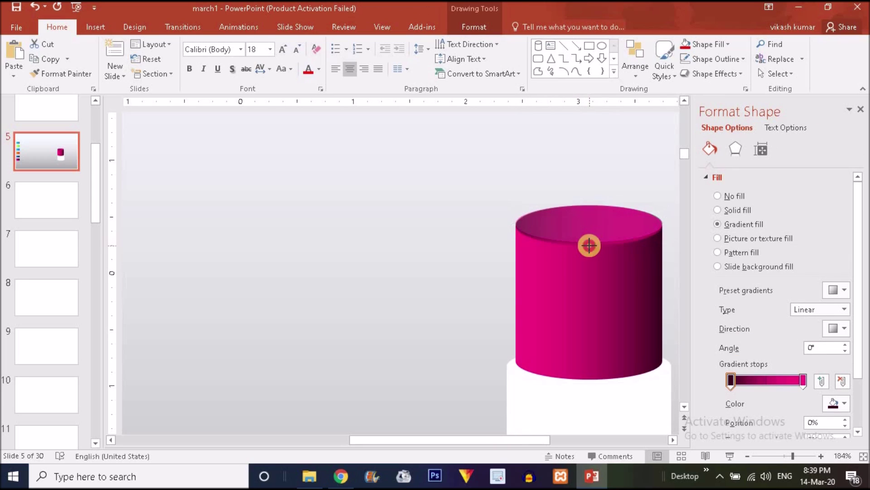
{"action": "left_click", "coordinate": [590, 243]}
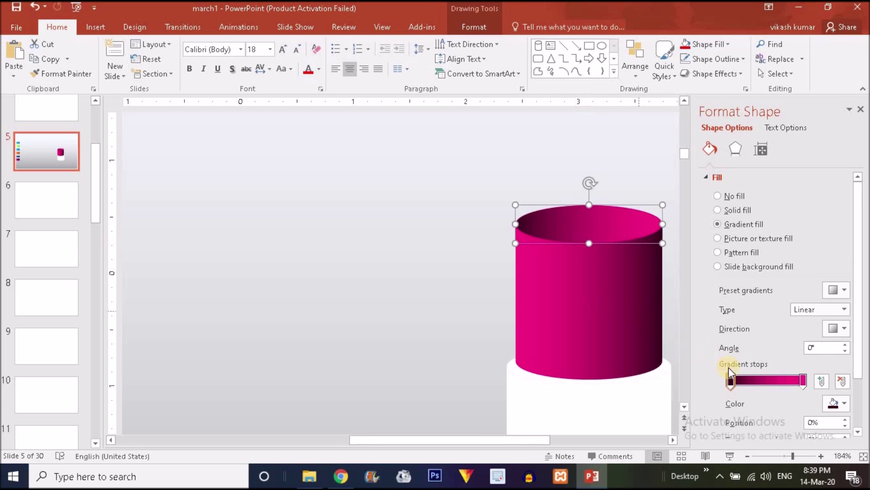
Step: Duplicate the magenta cylinder body and place the copy directly on top of the original cylinder
{"action": "left_click", "coordinate": [785, 456]}
{"action": "left_click_drag", "start_coordinate": [379, 438], "coordinate": [368, 438]}
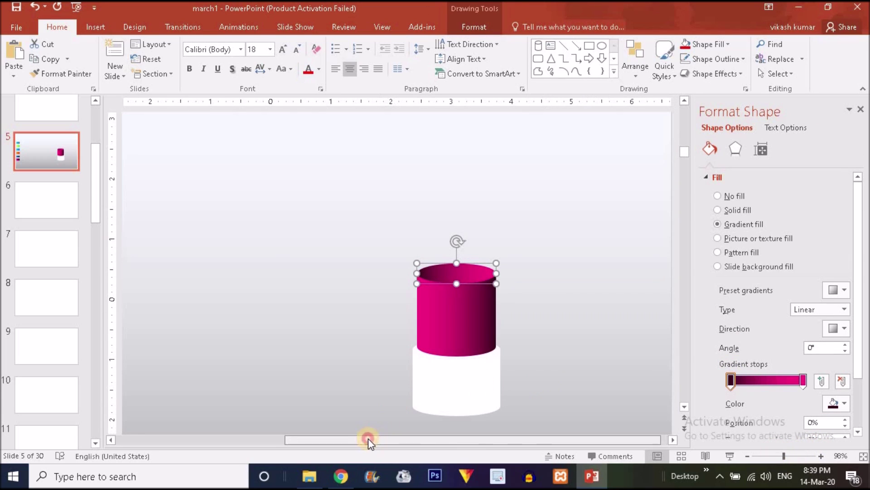
{"action": "left_click_drag", "start_coordinate": [465, 311], "coordinate": [590, 275]}
{"action": "left_click", "coordinate": [471, 278]}
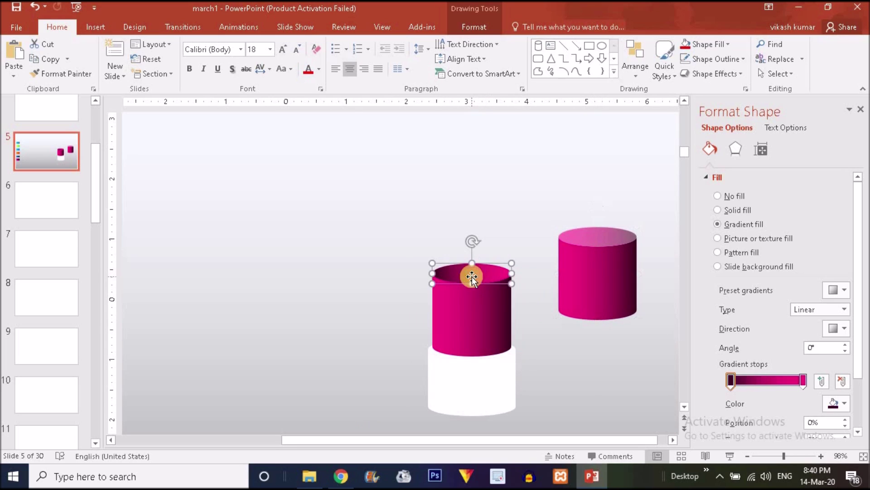
{"action": "left_click", "coordinate": [469, 333]}
{"action": "left_click_drag", "start_coordinate": [633, 249], "coordinate": [486, 235]}
Step: Stretch the upper magenta cylinder taller and fine-tune the height of its top edge
{"action": "left_click_drag", "start_coordinate": [472, 190], "coordinate": [471, 136]}
{"action": "mouse_move", "coordinate": [783, 452]}
{"action": "left_mouse_down"}
{"action": "mouse_move", "coordinate": [763, 455]}
{"action": "mouse_move", "coordinate": [771, 454]}
{"action": "left_mouse_up"}
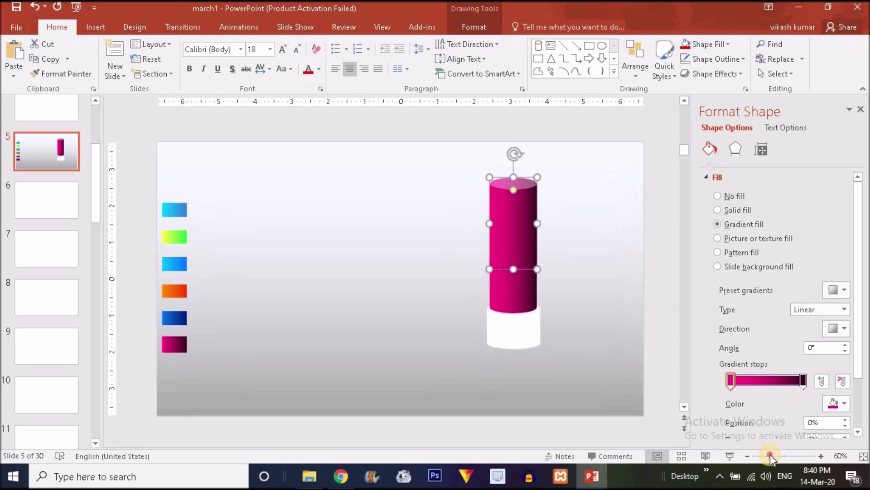
{"action": "mouse_move", "coordinate": [515, 178]}
{"action": "left_mouse_down"}
{"action": "mouse_move", "coordinate": [515, 188]}
{"action": "mouse_move", "coordinate": [515, 180]}
{"action": "left_mouse_up"}
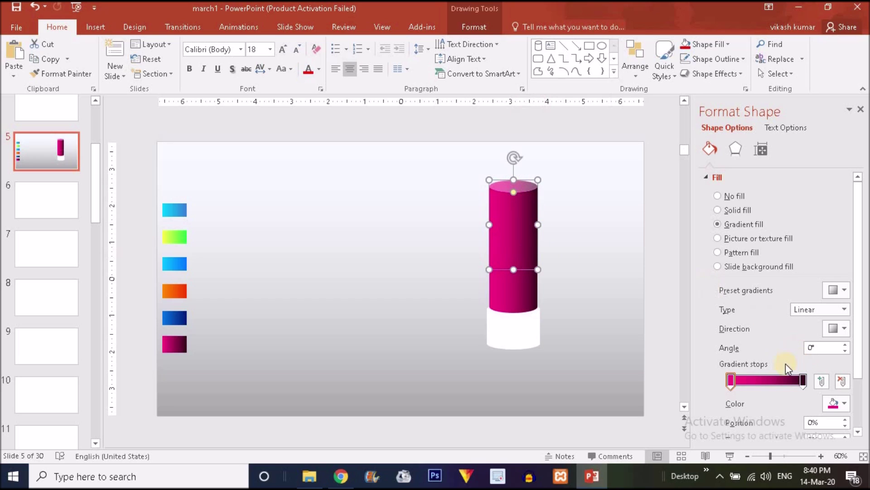
Step: Change the slide background to a solid medium-grey fill from the theme colors
{"action": "right_click", "coordinate": [418, 290]}
{"action": "left_click", "coordinate": [496, 397]}
{"action": "left_click", "coordinate": [717, 177]}
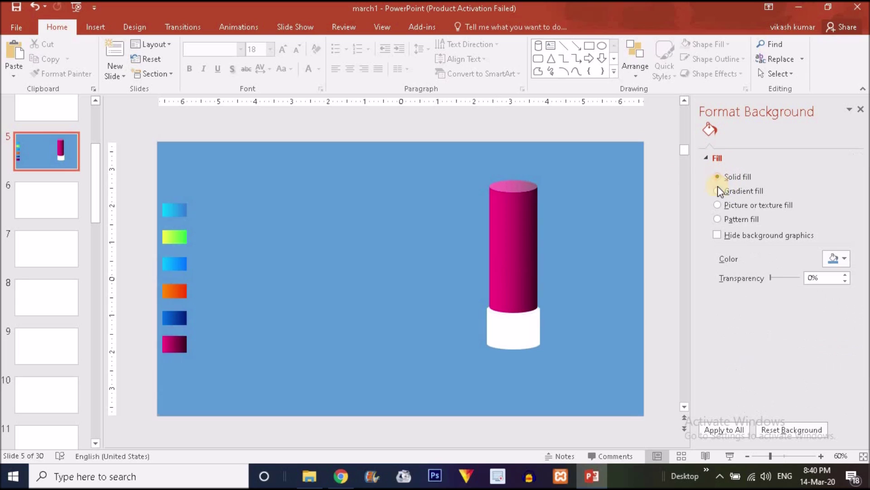
{"action": "left_click", "coordinate": [842, 259]}
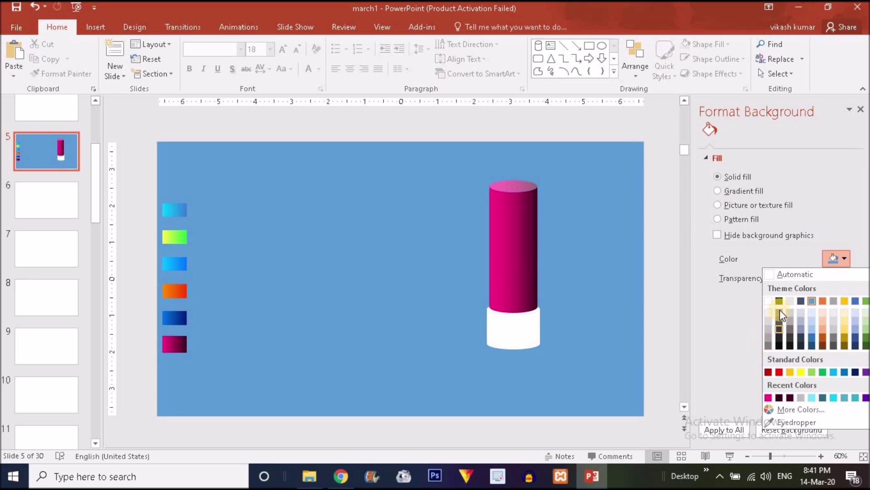
{"action": "left_click", "coordinate": [783, 313]}
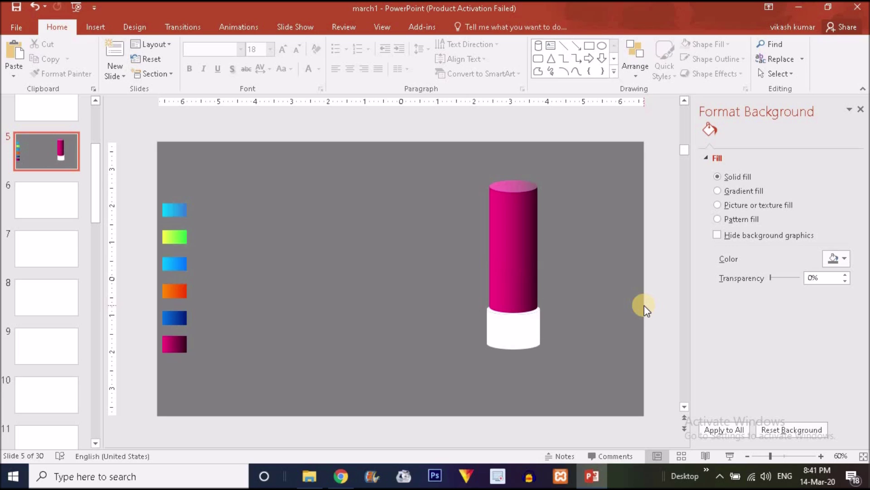
Step: Set the upper cylinder's first gradient stop to white, keeping the grey slide background
{"action": "left_click", "coordinate": [517, 230]}
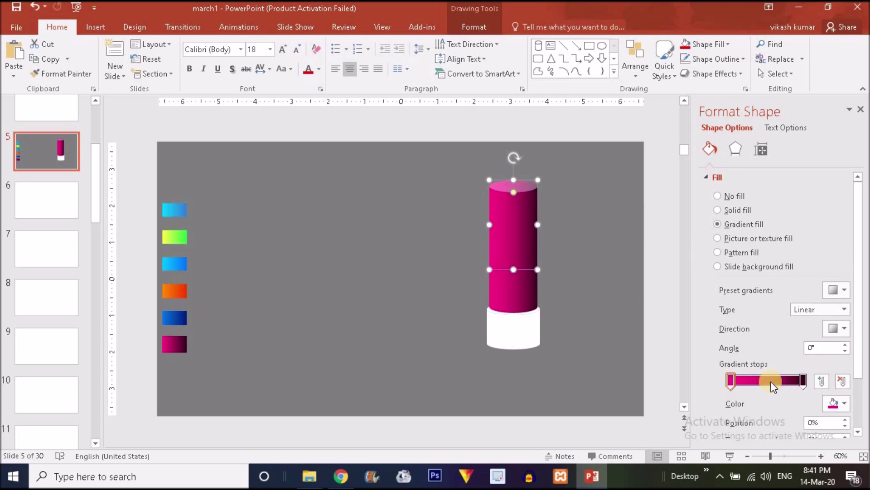
{"action": "left_click", "coordinate": [779, 381]}
{"action": "left_click", "coordinate": [753, 382]}
{"action": "key", "text": "ctrl+z"}
{"action": "key", "text": "ctrl+z"}
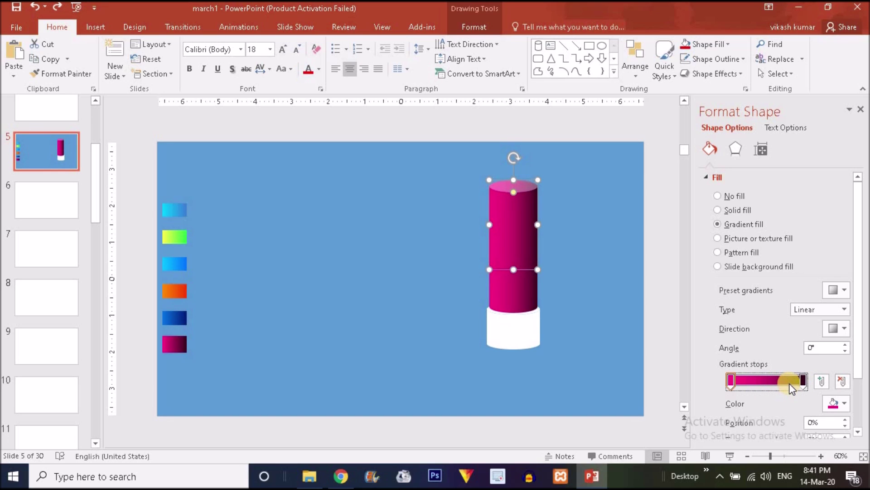
{"action": "key", "text": "ctrl+y"}
{"action": "left_click", "coordinate": [842, 406]}
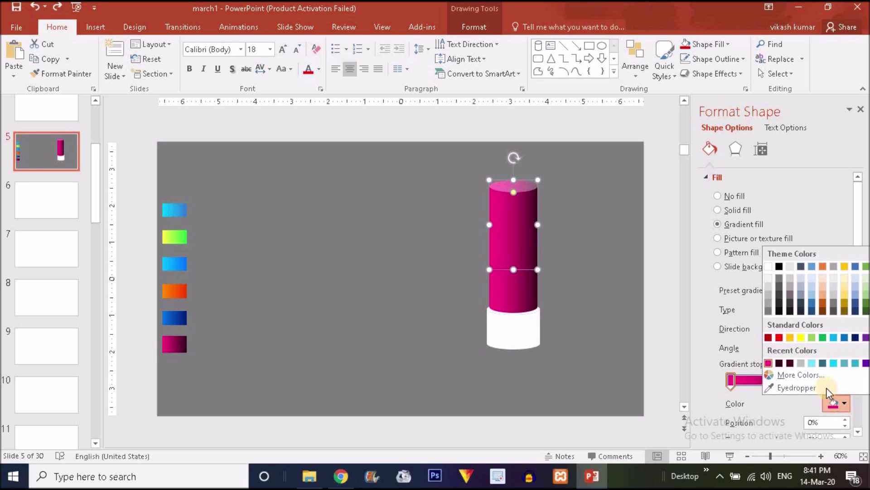
{"action": "left_click", "coordinate": [769, 267]}
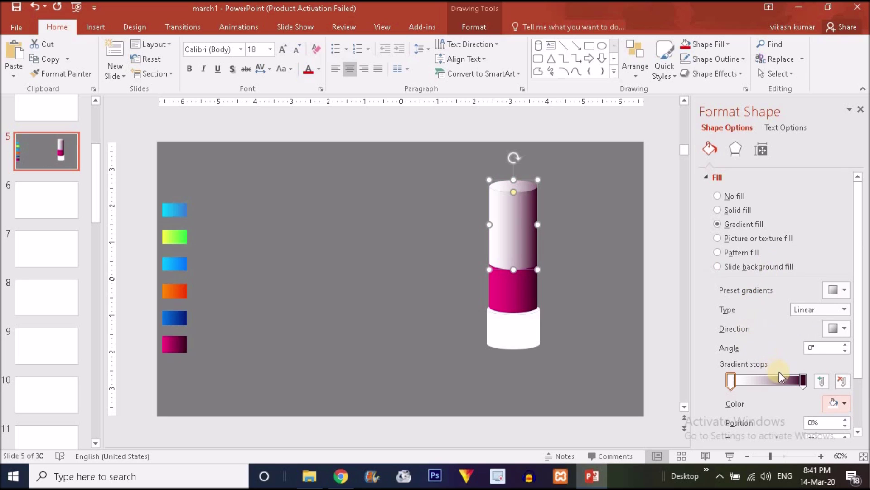
Step: Set the upper cylinder's last gradient stop to the slide's background grey, sampled with the Eyedropper
{"action": "left_click", "coordinate": [804, 381]}
{"action": "left_click", "coordinate": [837, 403]}
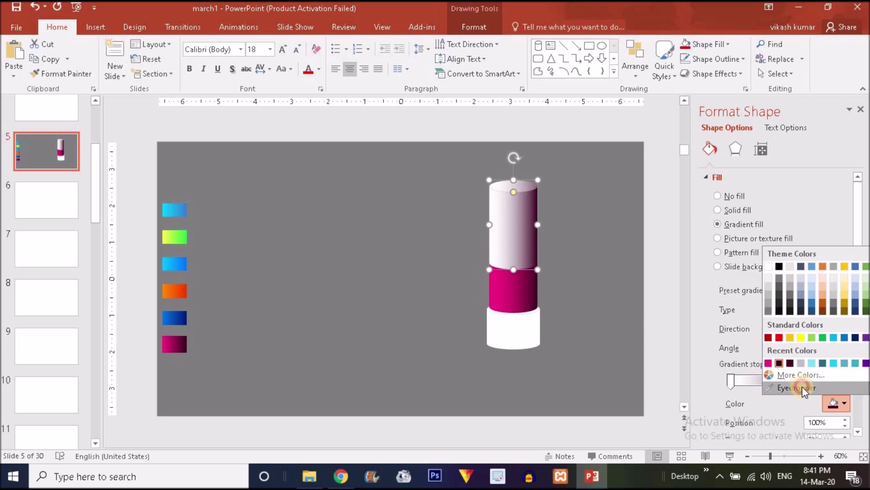
{"action": "left_click", "coordinate": [803, 389]}
{"action": "left_click", "coordinate": [588, 248]}
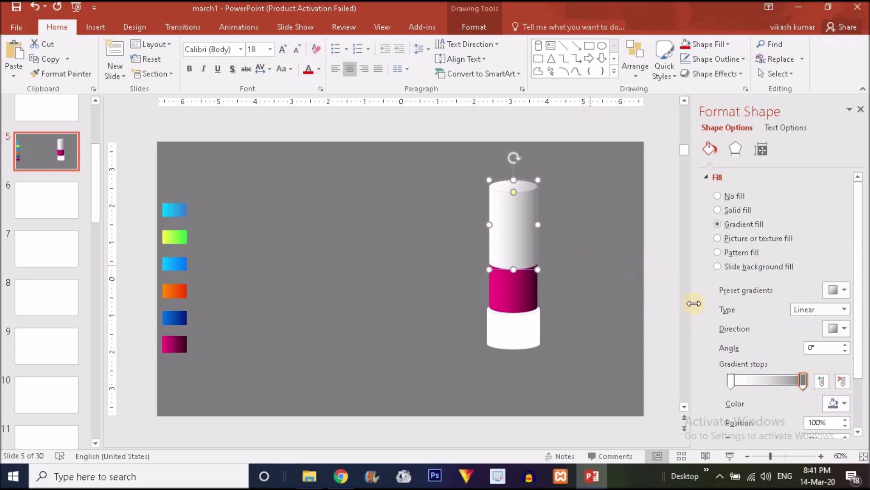
Step: Make the upper cylinder see-through by raising the grey stop's transparency and setting the white stop's transparency to 62%
{"action": "left_click", "coordinate": [858, 369]}
{"action": "mouse_move", "coordinate": [778, 374]}
{"action": "left_mouse_down"}
{"action": "mouse_move", "coordinate": [796, 374]}
{"action": "mouse_move", "coordinate": [787, 375]}
{"action": "left_mouse_up"}
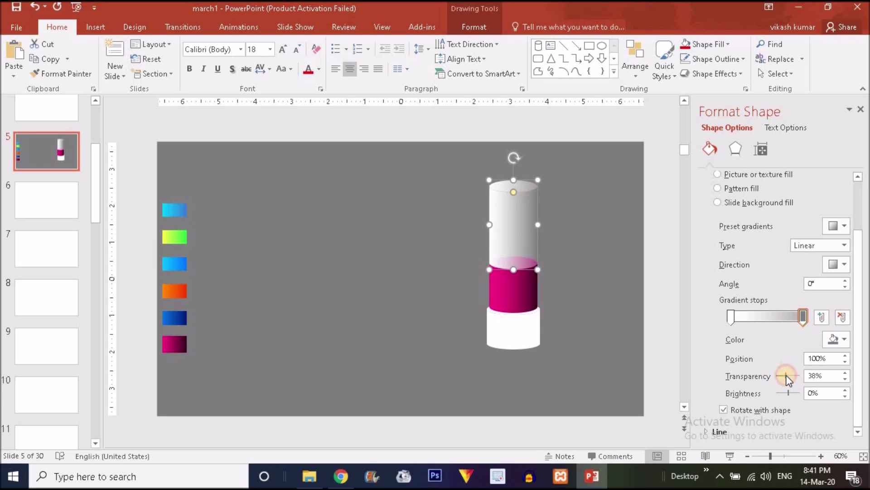
{"action": "left_click", "coordinate": [731, 316]}
{"action": "left_click_drag", "start_coordinate": [778, 376], "coordinate": [791, 377]}
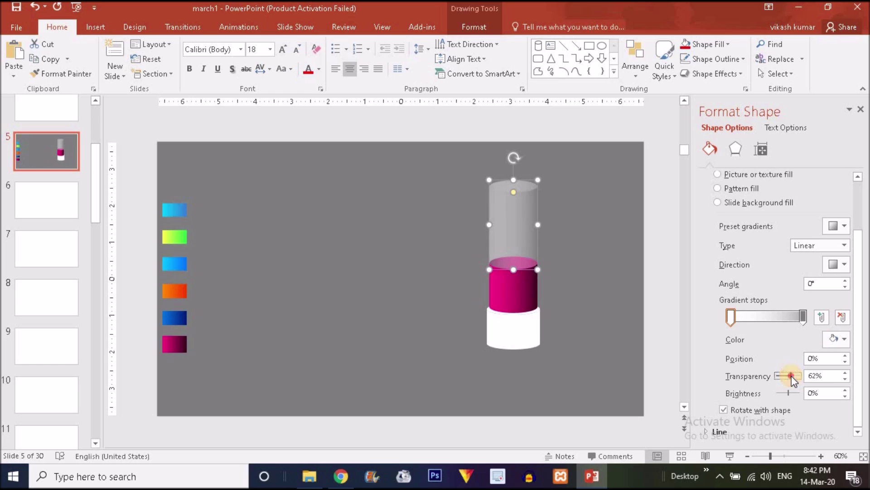
{"action": "left_click", "coordinate": [798, 319]}
{"action": "left_click_drag", "start_coordinate": [787, 376], "coordinate": [795, 376]}
{"action": "left_click", "coordinate": [803, 317]}
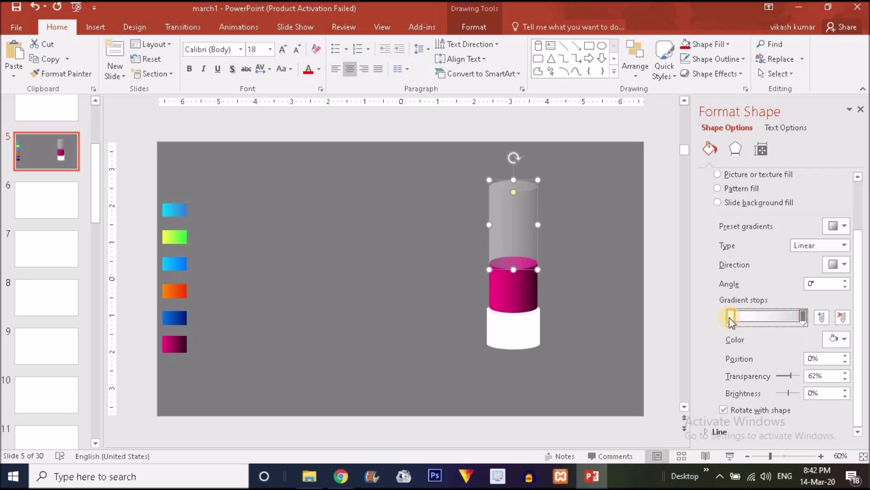
Step: Rework the upper cylinder's gradient into white, grey and white stops, with the grey between them and the end stop 62% transparent
{"action": "left_click", "coordinate": [755, 316]}
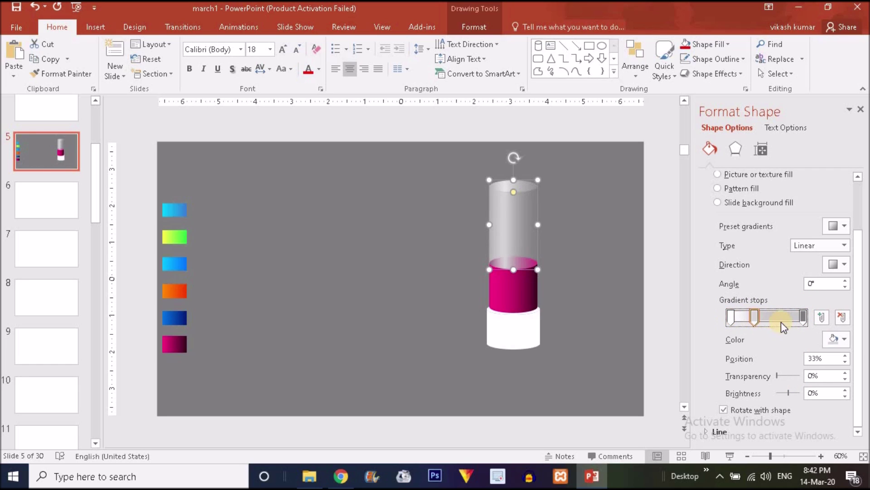
{"action": "left_click", "coordinate": [841, 346]}
{"action": "left_click", "coordinate": [769, 202]}
{"action": "left_click", "coordinate": [755, 313]}
{"action": "mouse_move", "coordinate": [755, 313]}
{"action": "left_mouse_down"}
{"action": "mouse_move", "coordinate": [804, 316]}
{"action": "mouse_move", "coordinate": [761, 316]}
{"action": "mouse_move", "coordinate": [776, 318]}
{"action": "left_mouse_up"}
{"action": "left_click", "coordinate": [803, 318]}
{"action": "left_click", "coordinate": [803, 317]}
{"action": "left_click_drag", "start_coordinate": [778, 376], "coordinate": [790, 376]}
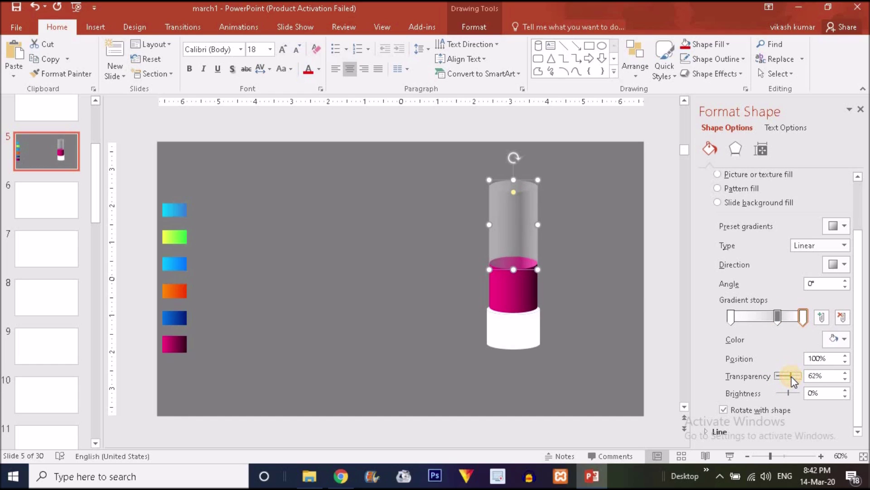
{"action": "left_click", "coordinate": [777, 316]}
{"action": "left_click_drag", "start_coordinate": [776, 318], "coordinate": [778, 317]}
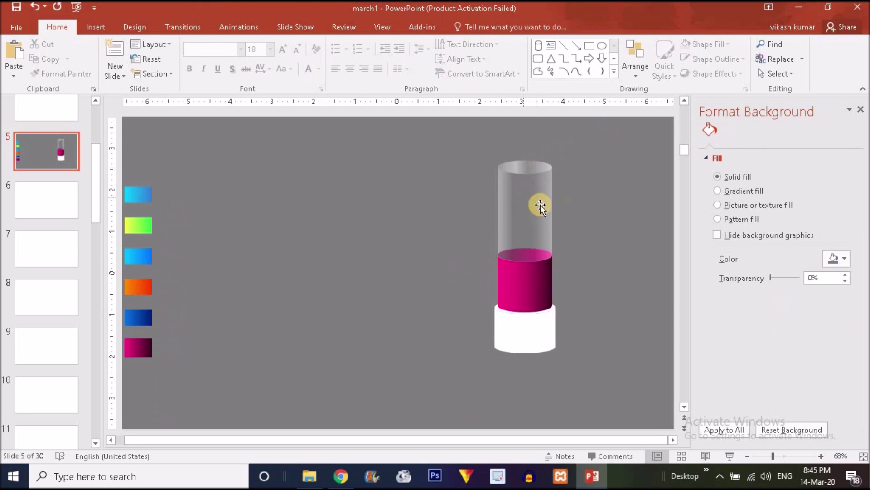
{"action": "left_click", "coordinate": [550, 224]}
{"action": "left_click", "coordinate": [603, 228]}
{"action": "left_click", "coordinate": [101, 31]}
{"action": "left_click", "coordinate": [216, 59]}
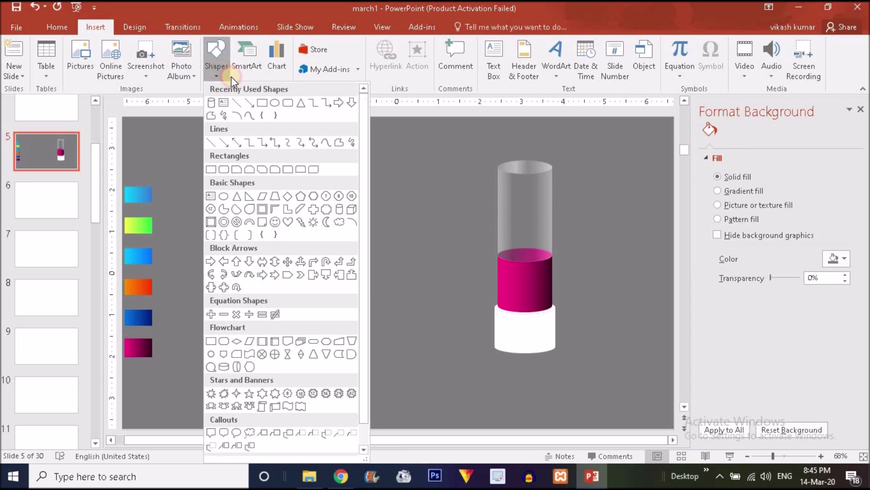
{"action": "left_click", "coordinate": [278, 105]}
{"action": "mouse_move", "coordinate": [396, 233]}
{"action": "left_mouse_down"}
{"action": "mouse_move", "coordinate": [479, 266]}
{"action": "mouse_move", "coordinate": [470, 263]}
{"action": "mouse_move", "coordinate": [530, 304]}
{"action": "mouse_move", "coordinate": [418, 295]}
{"action": "left_mouse_up"}
{"action": "key", "text": "Delete"}
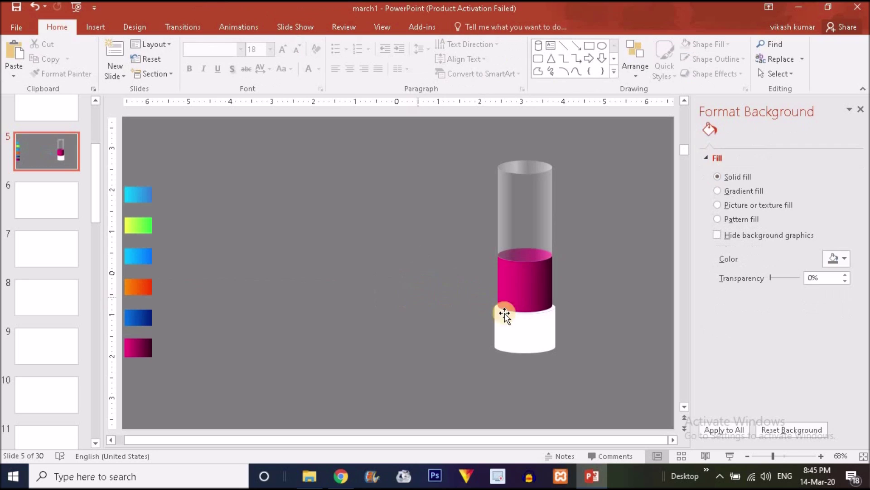
Step: Widen the white base on both sides to 1.52" so it stays centred under the magenta cylinder
{"action": "left_click", "coordinate": [526, 326]}
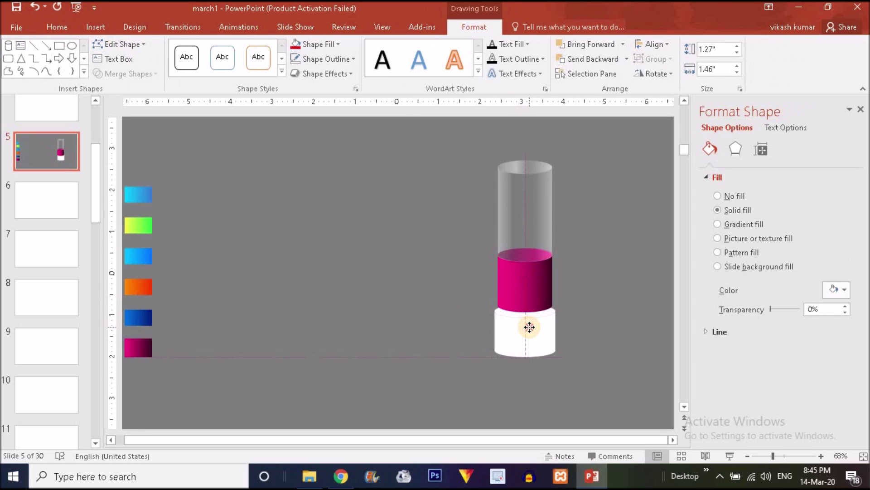
{"action": "left_click_drag", "start_coordinate": [555, 324], "coordinate": [557, 325]}
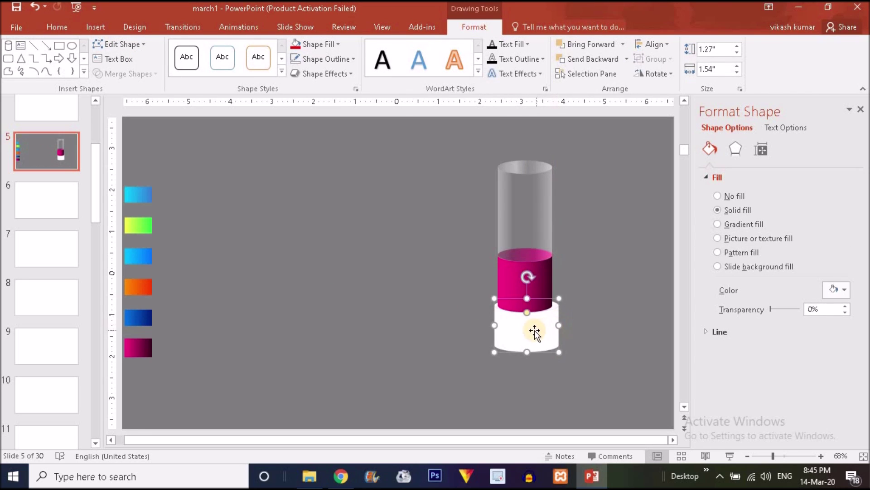
{"action": "left_click_drag", "start_coordinate": [495, 327], "coordinate": [495, 326]}
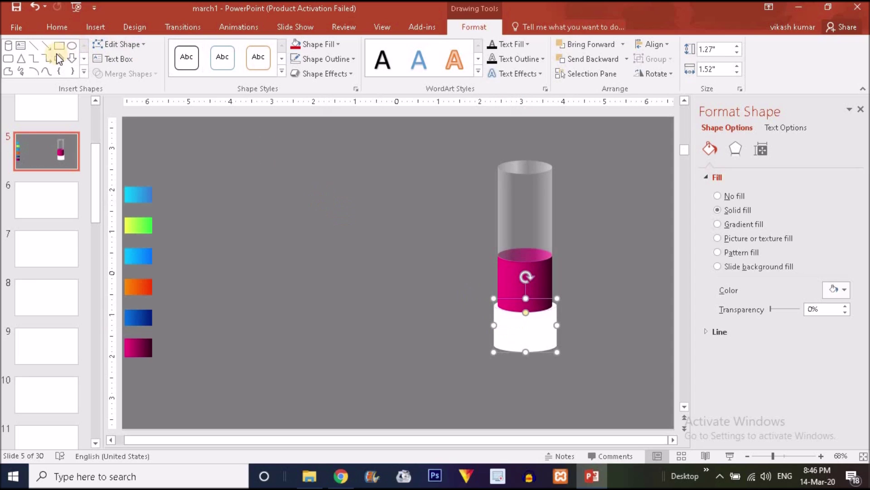
Step: Draw an oval on the empty area beside the cylinder and remove its outline
{"action": "left_click", "coordinate": [72, 46]}
{"action": "mouse_move", "coordinate": [415, 202]}
{"action": "left_mouse_down"}
{"action": "mouse_move", "coordinate": [489, 224]}
{"action": "mouse_move", "coordinate": [507, 322]}
{"action": "mouse_move", "coordinate": [482, 324]}
{"action": "mouse_move", "coordinate": [371, 288]}
{"action": "left_mouse_up"}
{"action": "left_click", "coordinate": [324, 59]}
{"action": "left_click", "coordinate": [336, 203]}
Step: Pull the white base out from under the cylinder and size the blue oval to its top face, about 0.4" by 1.52"
{"action": "left_click_drag", "start_coordinate": [520, 336], "coordinate": [424, 349]}
{"action": "left_click_drag", "start_coordinate": [361, 284], "coordinate": [428, 317]}
{"action": "left_click", "coordinate": [431, 349]}
{"action": "left_click", "coordinate": [442, 322]}
{"action": "left_click_drag", "start_coordinate": [438, 349], "coordinate": [484, 372]}
{"action": "left_click_drag", "start_coordinate": [429, 323], "coordinate": [413, 312]}
Step: Try to copy the grouped magenta cylinder over the blue oval and select both for merging, then undo the copy
{"action": "left_click", "coordinate": [522, 297]}
{"action": "left_click_drag", "start_coordinate": [523, 296], "coordinate": [431, 285]}
{"action": "left_click", "coordinate": [427, 323]}
{"action": "left_click", "coordinate": [433, 317]}
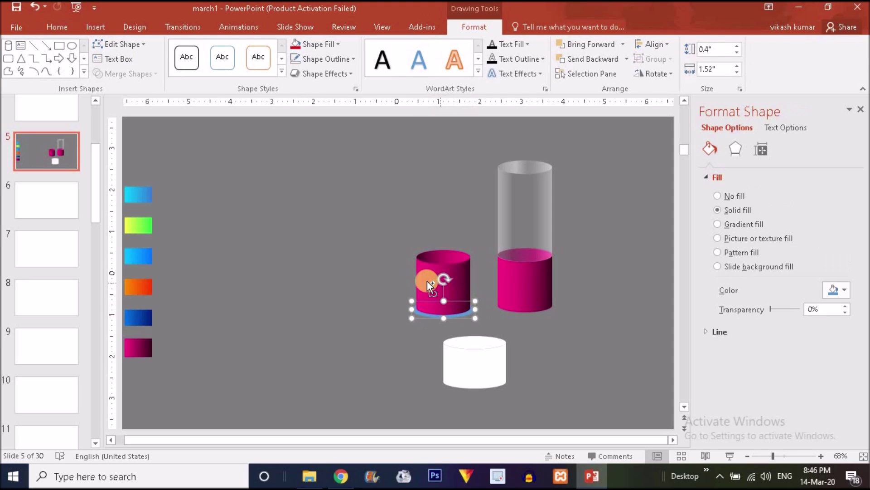
{"action": "left_click", "coordinate": [426, 281], "text": "ctrl"}
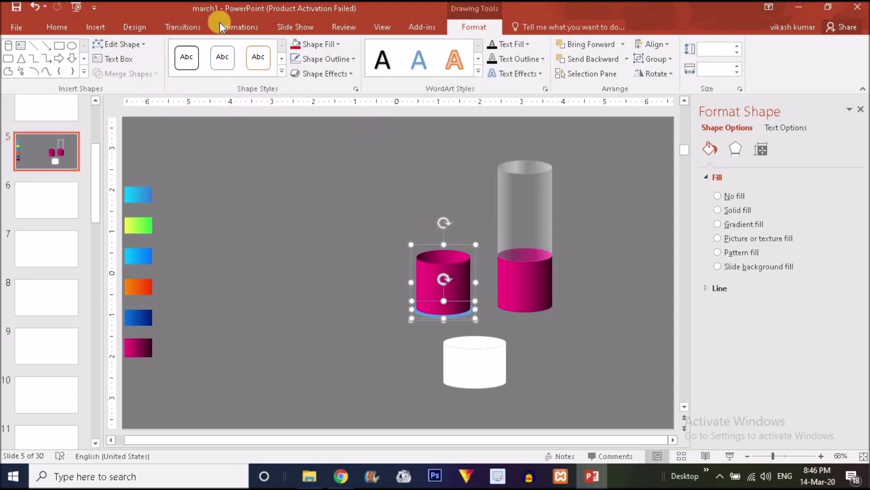
{"action": "left_click", "coordinate": [353, 247]}
{"action": "left_click", "coordinate": [453, 319]}
{"action": "left_click", "coordinate": [438, 287], "text": "ctrl"}
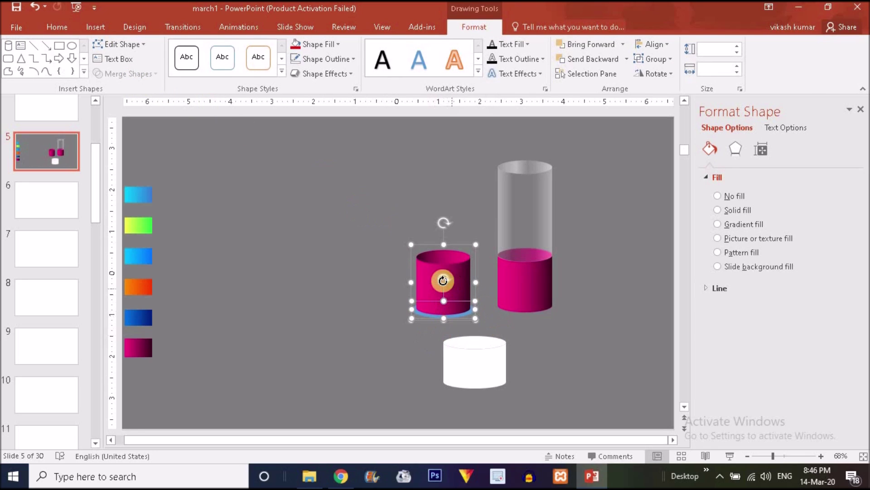
{"action": "key", "text": "ctrl+z"}
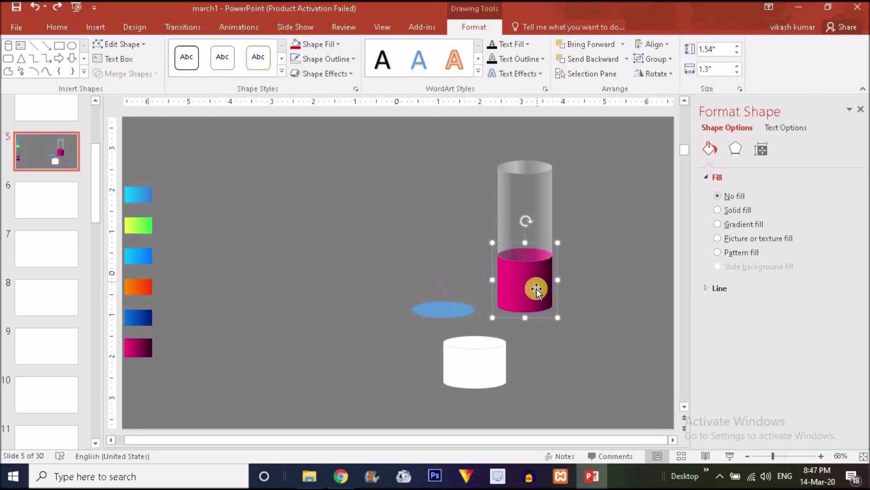
Step: Move the grouped magenta cylinder out from under the transparent cylinder and ungroup it
{"action": "left_click_drag", "start_coordinate": [529, 274], "coordinate": [572, 298]}
{"action": "right_click", "coordinate": [569, 293]}
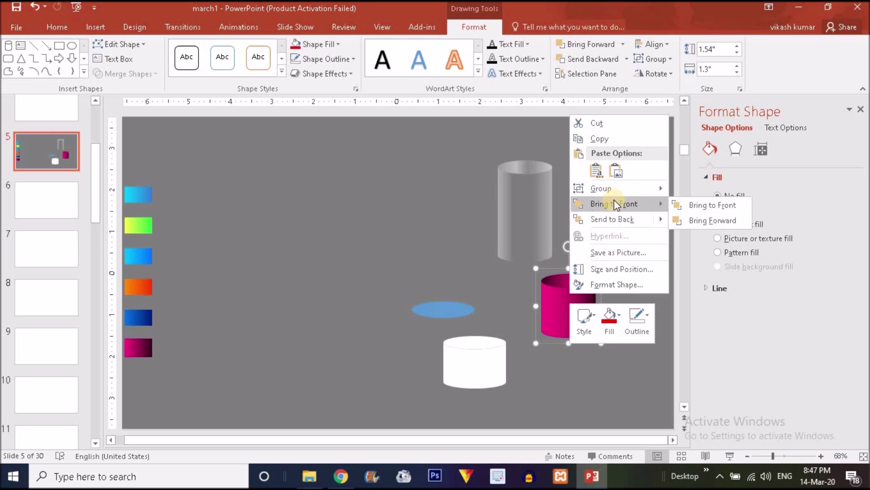
{"action": "mouse_move", "coordinate": [644, 189]}
{"action": "left_click", "coordinate": [703, 222]}
{"action": "left_click", "coordinate": [625, 284]}
{"action": "left_click", "coordinate": [573, 284]}
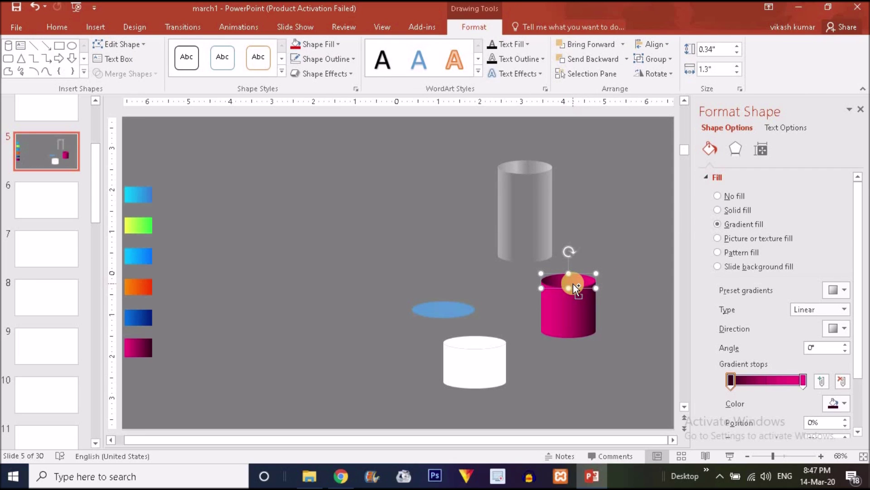
{"action": "left_click_drag", "start_coordinate": [573, 284], "coordinate": [431, 308]}
{"action": "key", "text": "ctrl+z"}
Step: Copy the magenta cylinder body over the blue oval and subtract it from the oval to leave a thin crescent
{"action": "left_click_drag", "start_coordinate": [570, 316], "coordinate": [442, 303]}
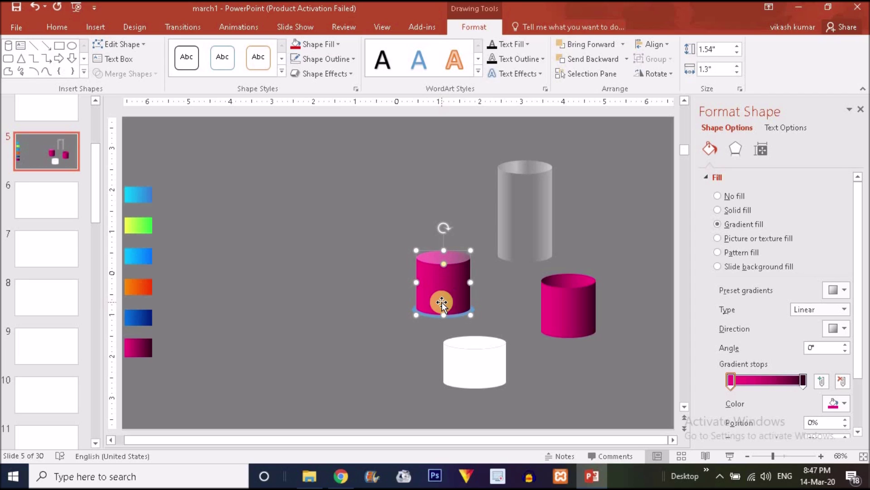
{"action": "left_click", "coordinate": [466, 318]}
{"action": "left_click", "coordinate": [456, 316]}
{"action": "left_click", "coordinate": [428, 273], "text": "ctrl"}
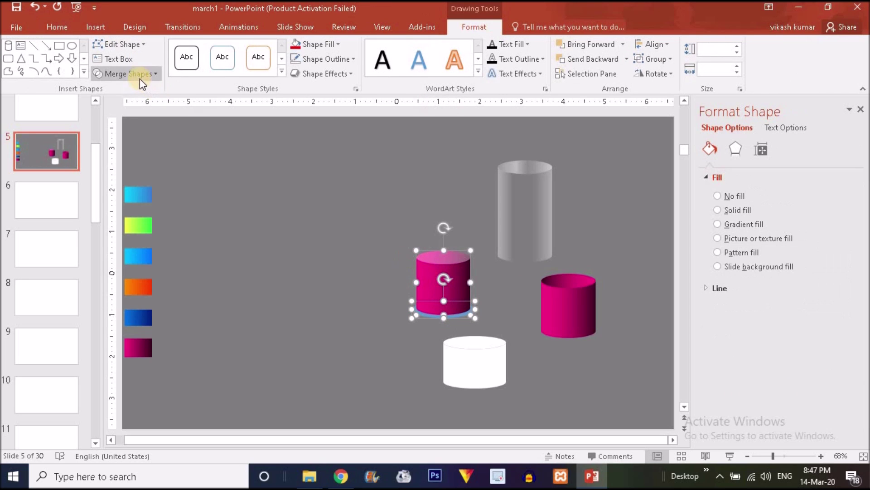
{"action": "left_click", "coordinate": [128, 68]}
{"action": "left_click", "coordinate": [128, 145]}
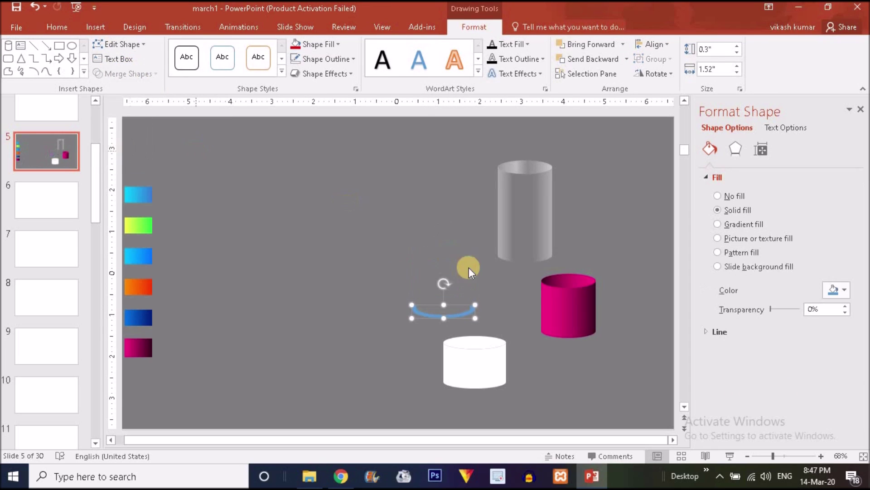
Step: Move the magenta cylinder and its top oval together back beneath the transparent cylinder, then select the blue crescent
{"action": "left_click", "coordinate": [561, 301]}
{"action": "left_click", "coordinate": [583, 282]}
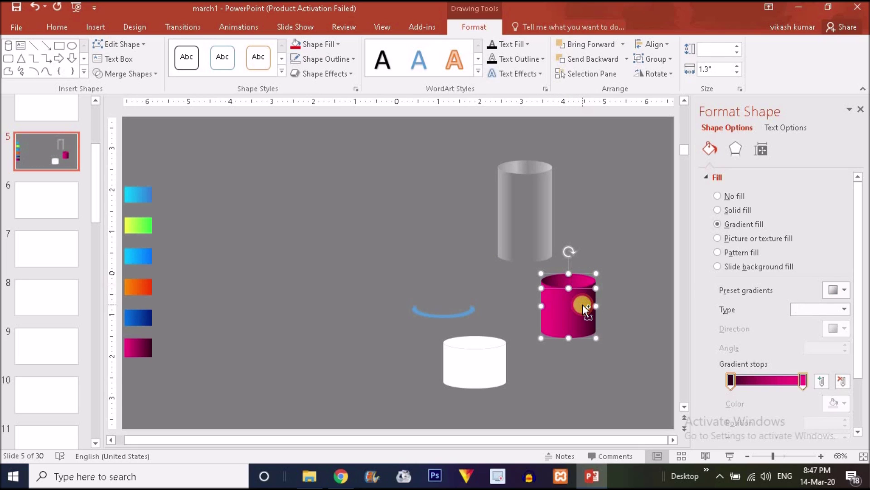
{"action": "left_click_drag", "start_coordinate": [564, 310], "coordinate": [521, 285]}
{"action": "left_click", "coordinate": [418, 312]}
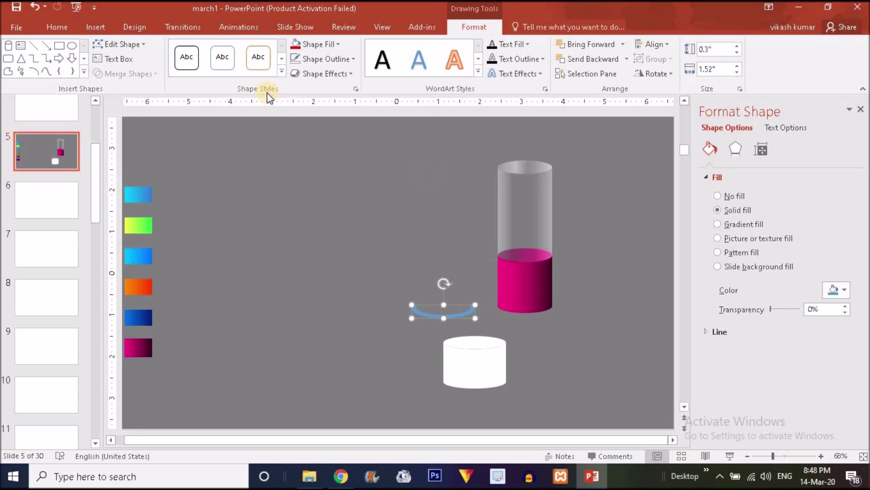
Step: Fill the crescent white, lay it as a ring across the magenta cylinder, and move the white base under the magenta cylinder
{"action": "left_click", "coordinate": [318, 44]}
{"action": "left_click", "coordinate": [298, 75]}
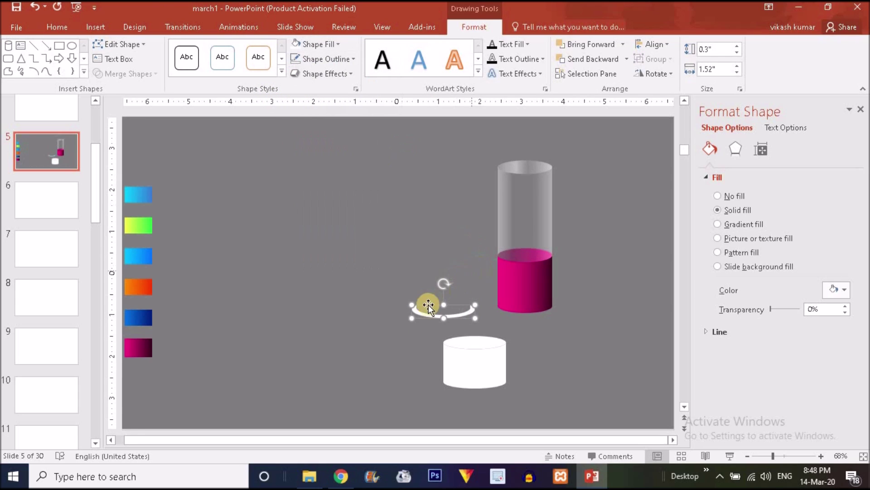
{"action": "left_click_drag", "start_coordinate": [417, 312], "coordinate": [500, 297]}
{"action": "left_click_drag", "start_coordinate": [473, 364], "coordinate": [519, 336]}
{"action": "left_click_drag", "start_coordinate": [509, 297], "coordinate": [512, 292]}
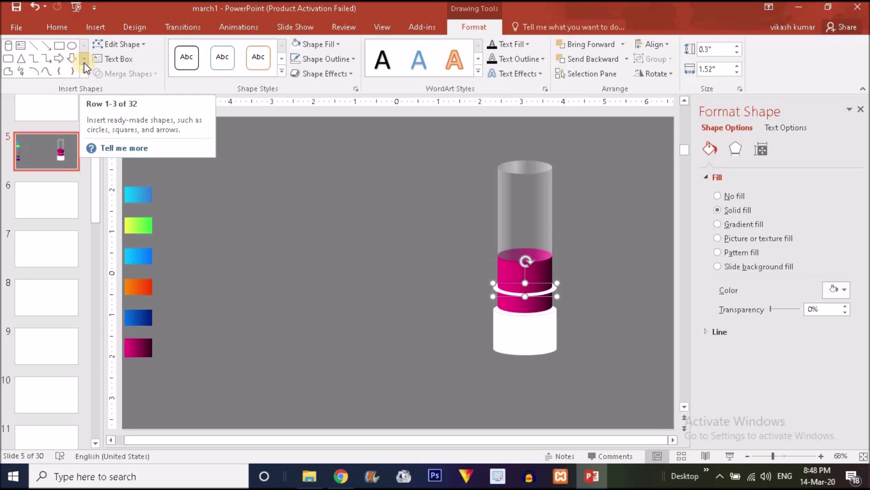
Step: Draw a Round Same Side Corner Rectangle about 0.73" high and 0.46" wide with a fully rounded top, and remove its outline
{"action": "left_click", "coordinate": [96, 26]}
{"action": "left_click", "coordinate": [217, 63]}
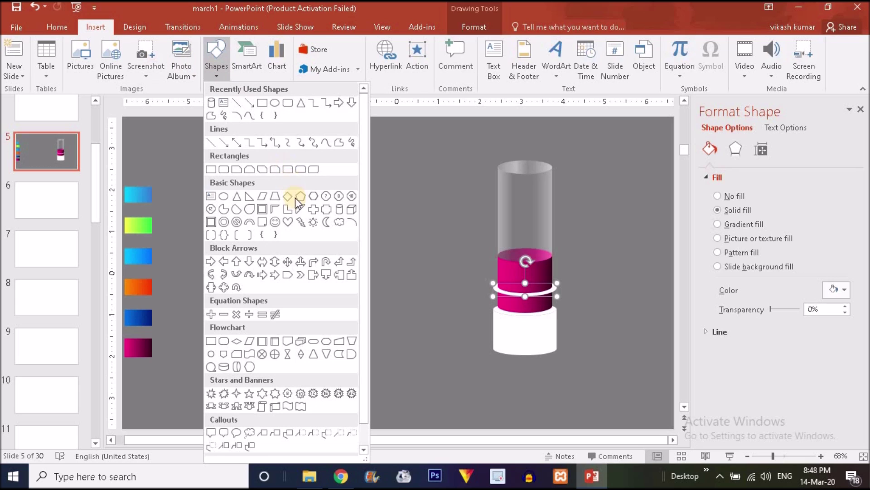
{"action": "left_click", "coordinate": [295, 168]}
{"action": "mouse_move", "coordinate": [403, 233]}
{"action": "left_mouse_down"}
{"action": "mouse_move", "coordinate": [410, 213]}
{"action": "mouse_move", "coordinate": [399, 209]}
{"action": "left_mouse_up"}
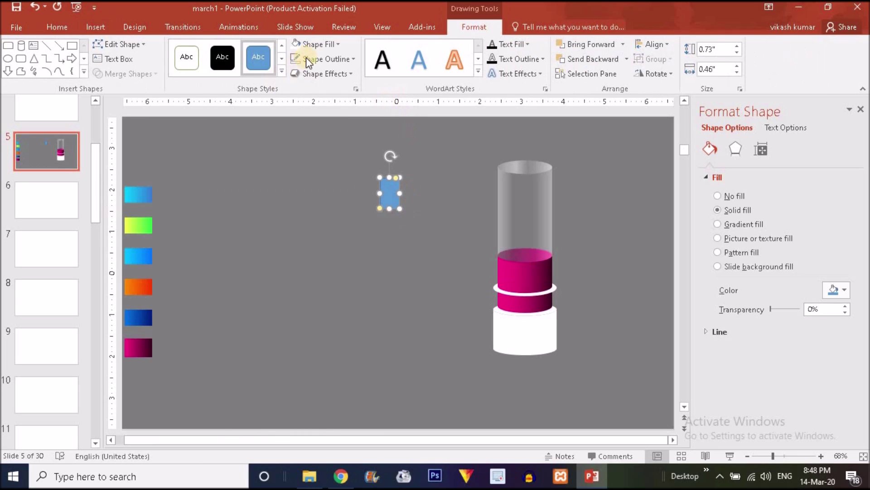
{"action": "left_click", "coordinate": [317, 59]}
{"action": "left_click", "coordinate": [334, 199]}
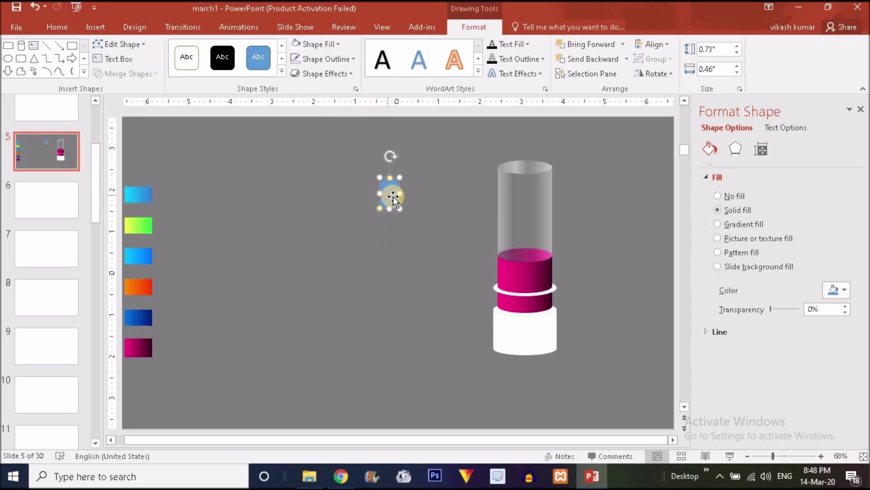
Step: Move the blue arch onto the magenta cylinder with its foot on the white ring and shrink it to about 0.72" by 0.41"
{"action": "left_click_drag", "start_coordinate": [398, 192], "coordinate": [539, 278]}
{"action": "left_click", "coordinate": [792, 455]}
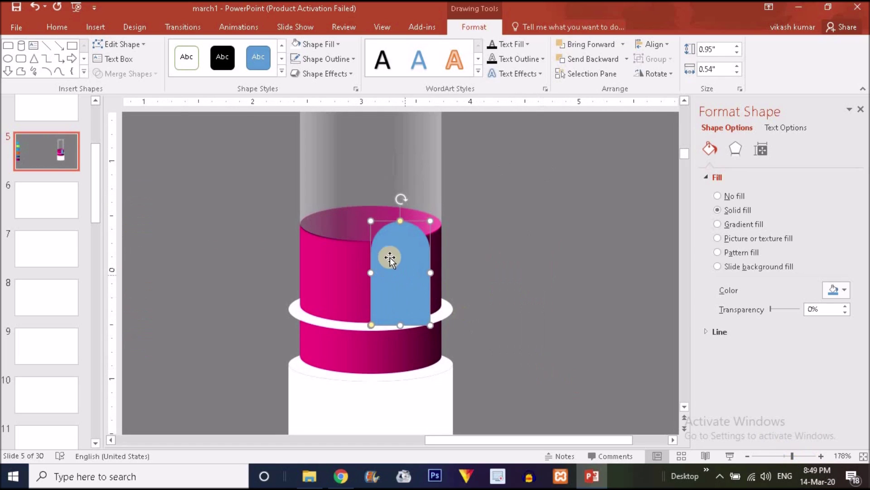
{"action": "left_click_drag", "start_coordinate": [432, 220], "coordinate": [416, 246]}
{"action": "mouse_move", "coordinate": [397, 274]}
{"action": "left_mouse_down"}
{"action": "mouse_move", "coordinate": [411, 275]}
{"action": "mouse_move", "coordinate": [401, 275]}
{"action": "left_mouse_up"}
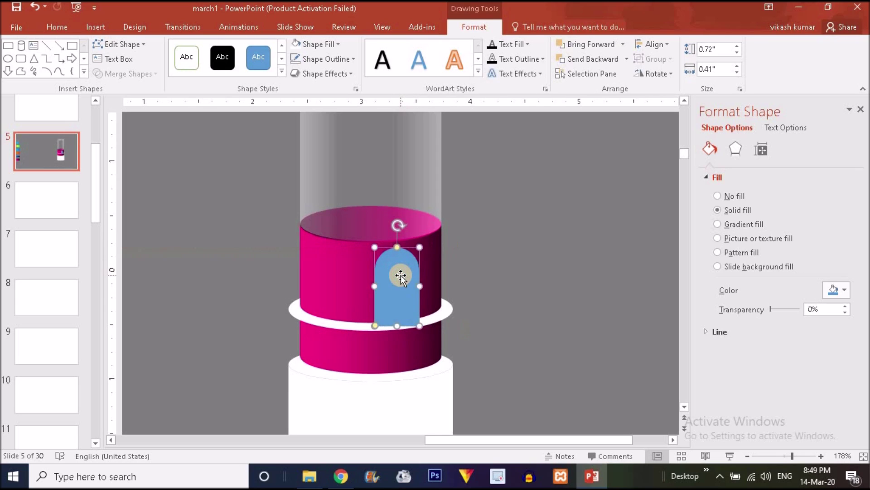
Step: Try merging the blue arch and the ring with Union and filling the merged shape white, then undo the changes
{"action": "left_click", "coordinate": [330, 323], "text": "shift"}
{"action": "left_click", "coordinate": [128, 74]}
{"action": "left_click", "coordinate": [119, 90]}
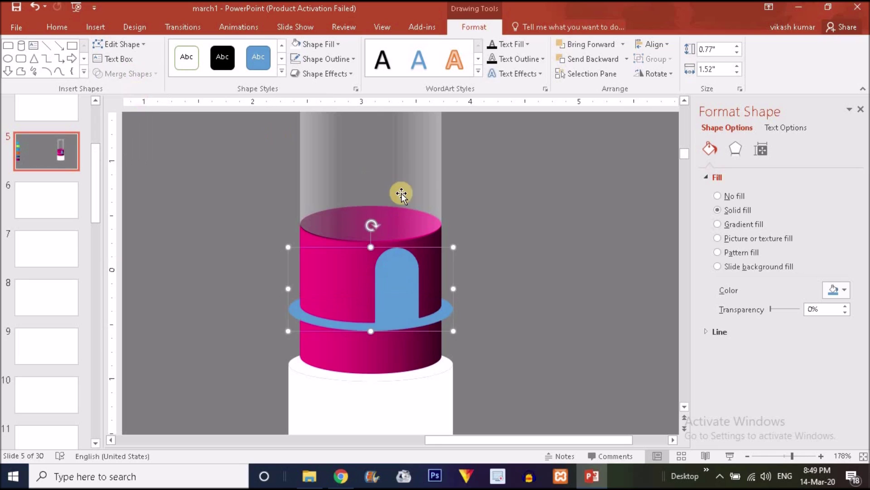
{"action": "left_click", "coordinate": [297, 44]}
{"action": "left_click", "coordinate": [512, 150]}
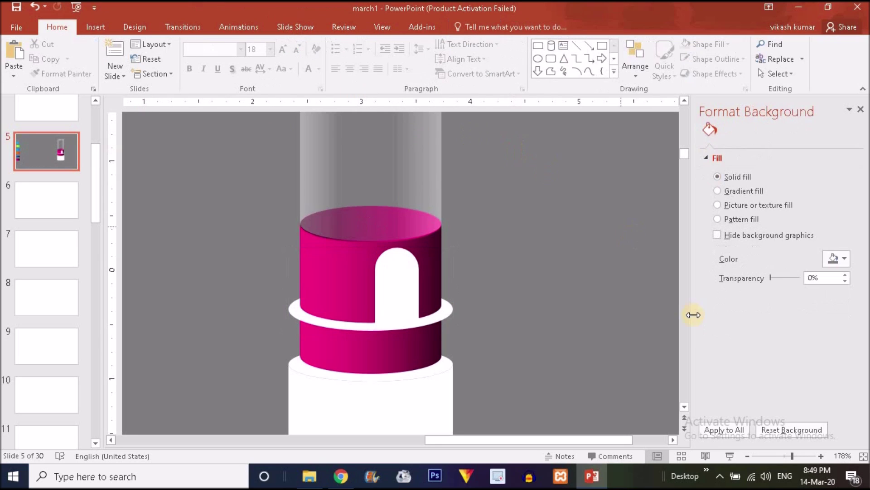
{"action": "left_click_drag", "start_coordinate": [779, 454], "coordinate": [763, 453]}
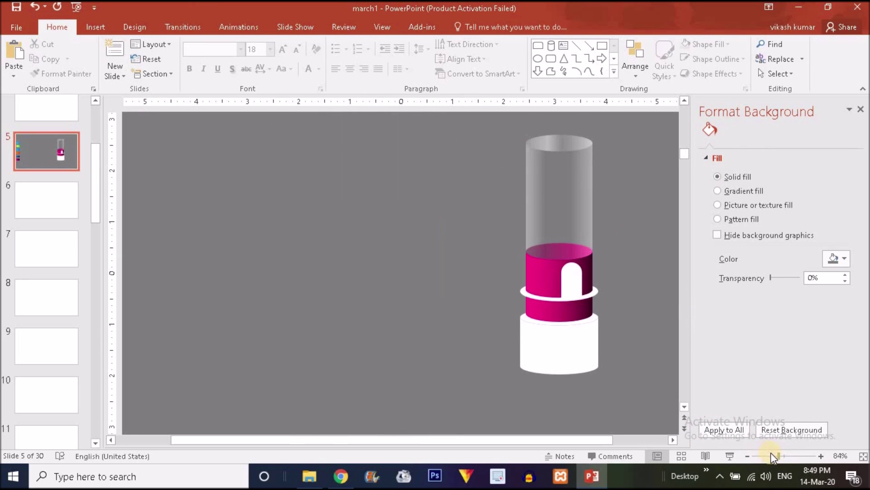
{"action": "key", "text": "ctrl+z"}
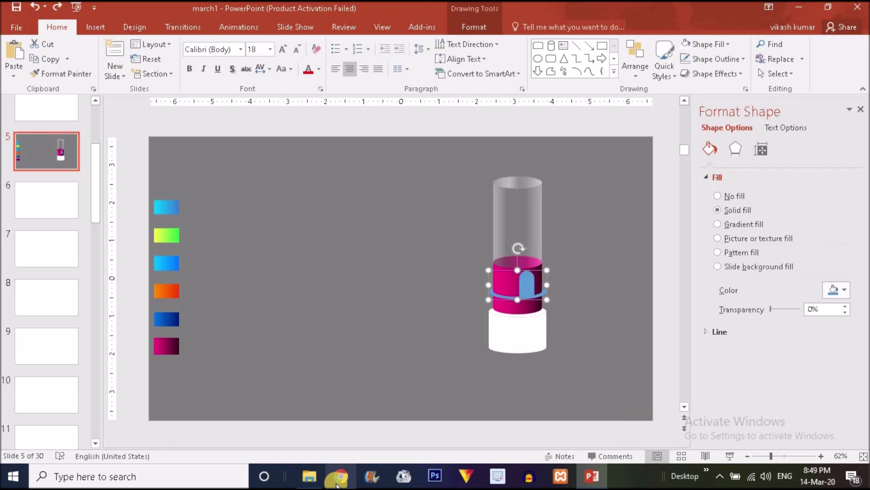
Step: Select the blue arch alone and shift it slightly toward the right edge of the magenta cylinder, keeping its foot on the ring
{"action": "left_click", "coordinate": [787, 456]}
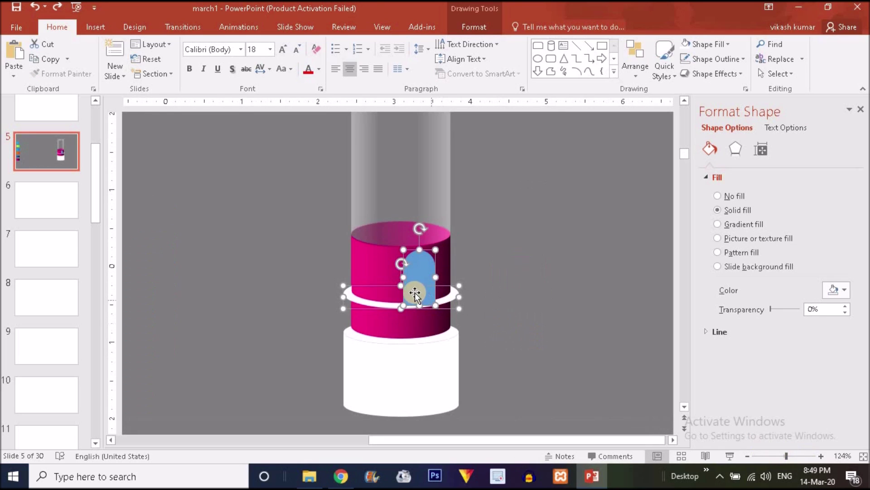
{"action": "left_click", "coordinate": [485, 273]}
{"action": "left_click_drag", "start_coordinate": [423, 273], "coordinate": [431, 272]}
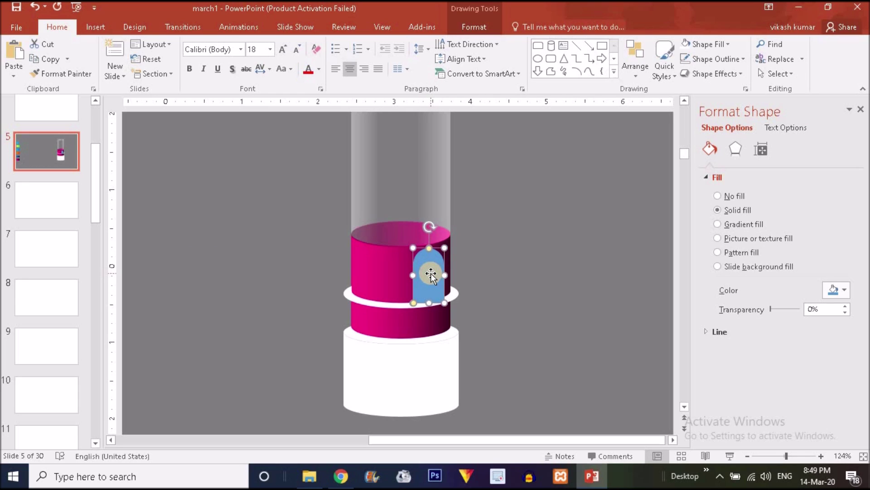
{"action": "left_click", "coordinate": [511, 275]}
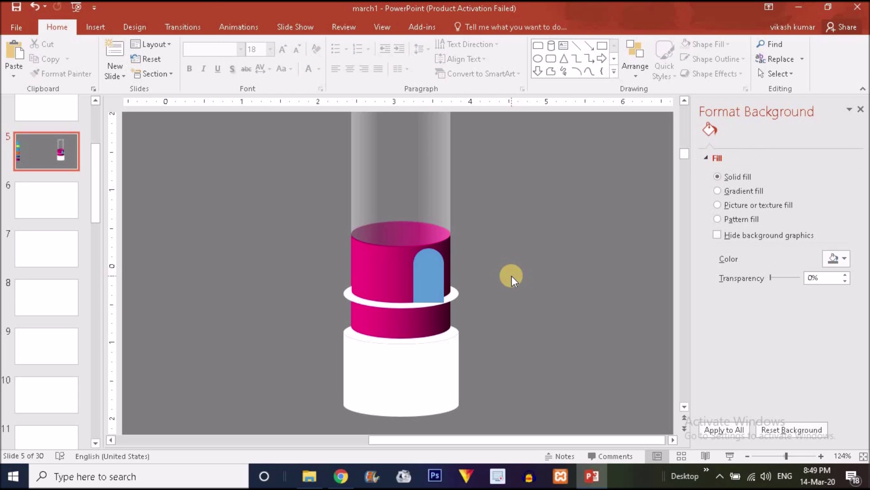
Step: Try uniting the shifted arch with the ring and giving the combined shape a white fill, then undo the changes
{"action": "left_click", "coordinate": [434, 279]}
{"action": "left_click", "coordinate": [374, 305], "text": "shift"}
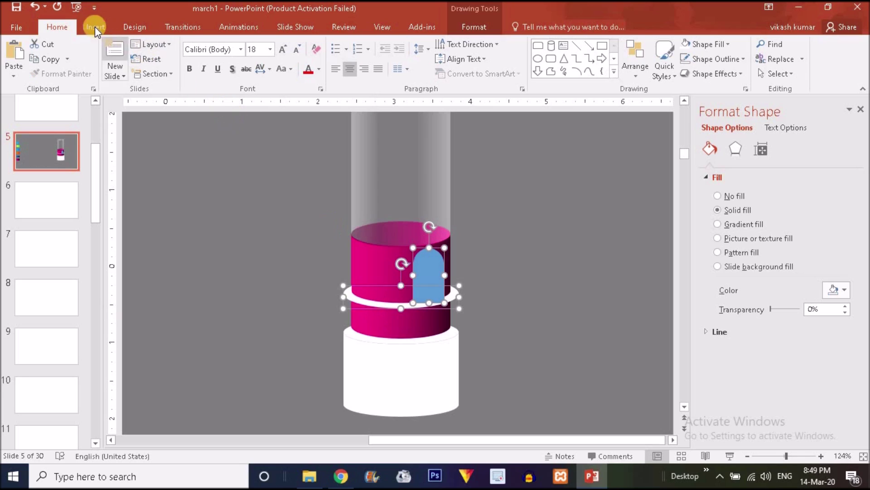
{"action": "left_click", "coordinate": [474, 27]}
{"action": "left_click", "coordinate": [125, 73]}
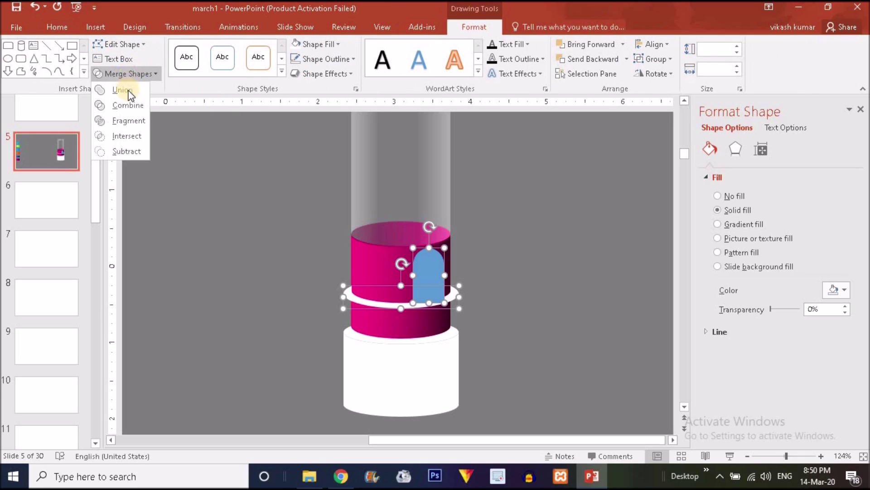
{"action": "left_click", "coordinate": [130, 94]}
{"action": "left_click", "coordinate": [317, 44]}
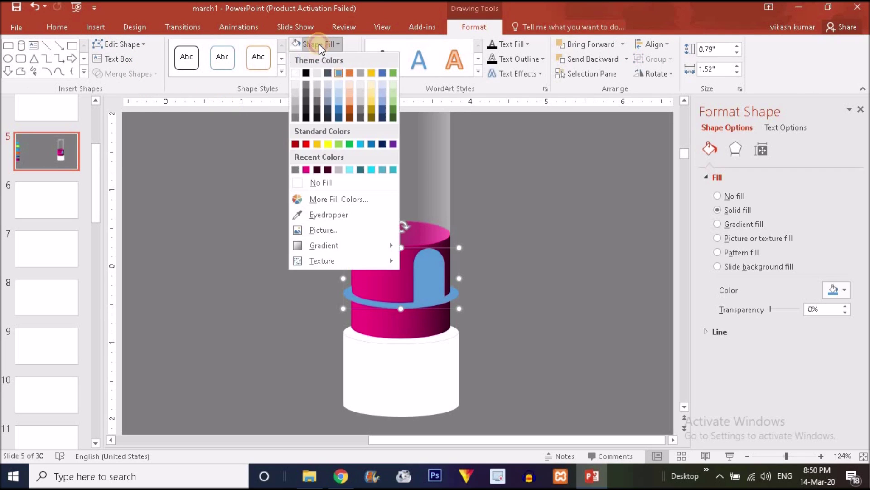
{"action": "left_click", "coordinate": [295, 71]}
{"action": "left_click", "coordinate": [508, 268]}
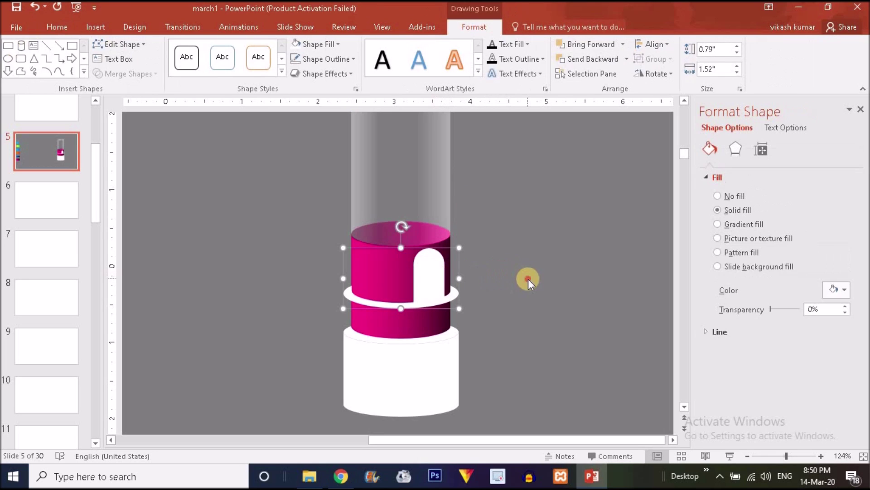
{"action": "left_click_drag", "start_coordinate": [770, 455], "coordinate": [775, 455]}
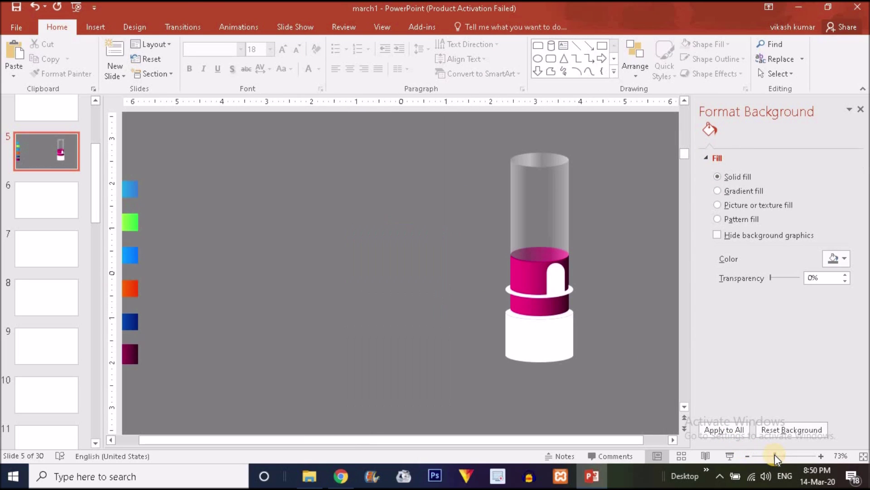
{"action": "key", "text": "ctrl+z"}
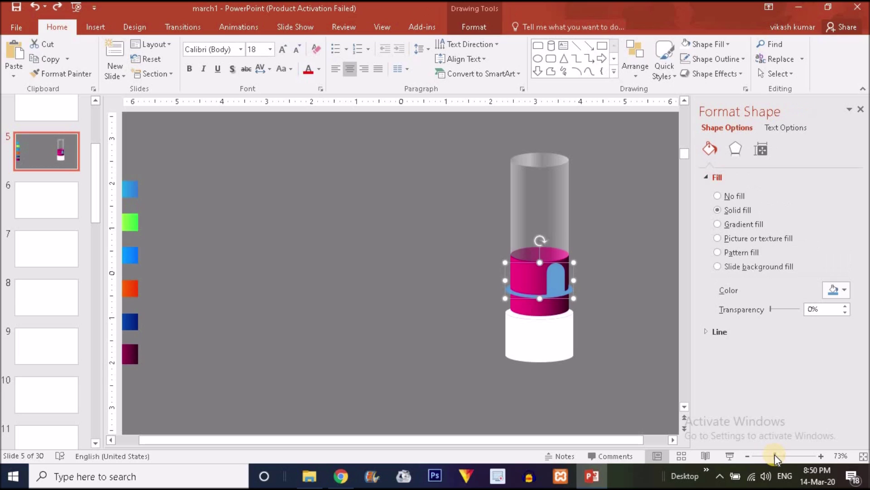
Step: Nudge the blue arch slightly back toward the middle of the magenta cylinder, with its foot still meeting the ring
{"action": "left_click", "coordinate": [608, 267]}
{"action": "left_click", "coordinate": [557, 277]}
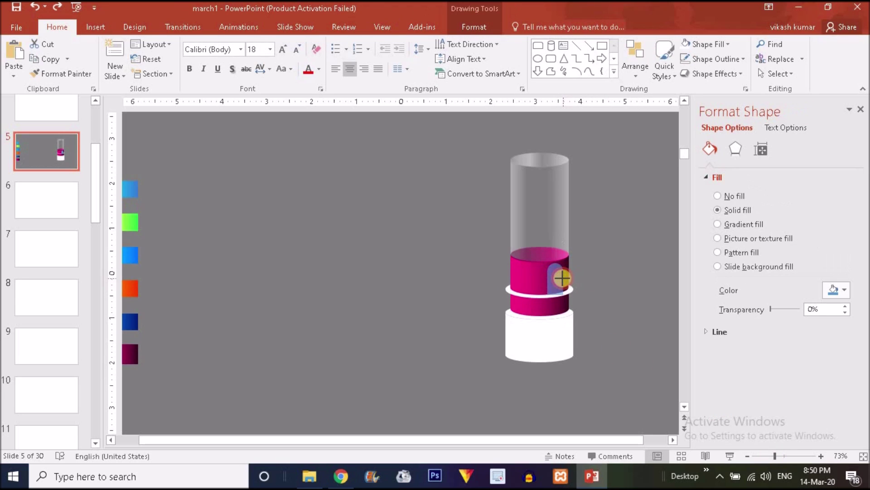
{"action": "left_click_drag", "start_coordinate": [562, 278], "coordinate": [547, 266]}
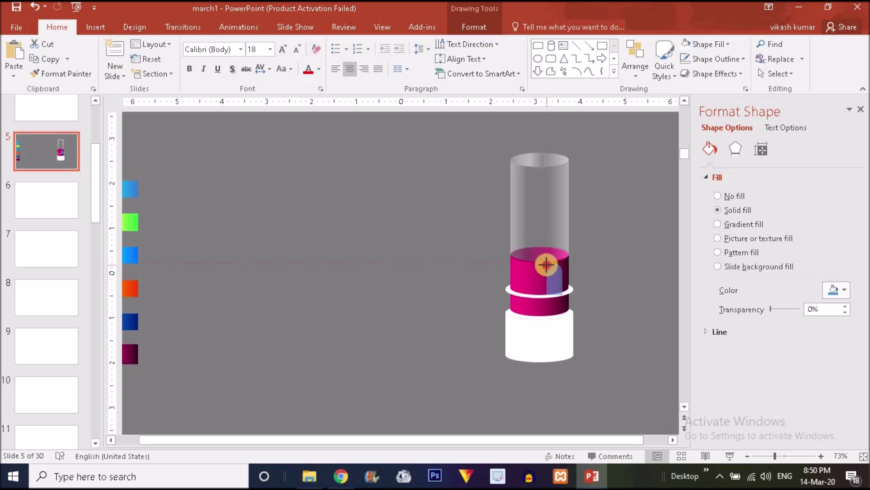
{"action": "left_click_drag", "start_coordinate": [547, 264], "coordinate": [546, 264]}
Step: Merge the repositioned blue arch and the ring with Union into a single white shape
{"action": "left_click", "coordinate": [531, 295], "text": "shift"}
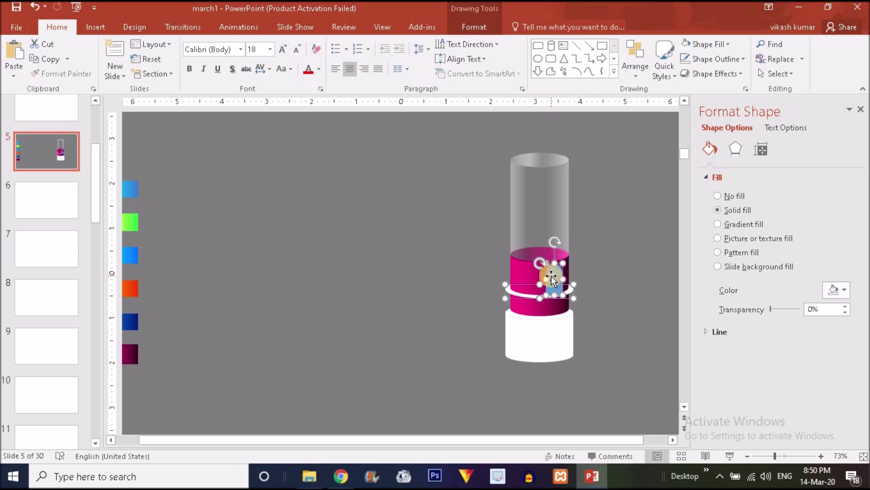
{"action": "left_click", "coordinate": [477, 29]}
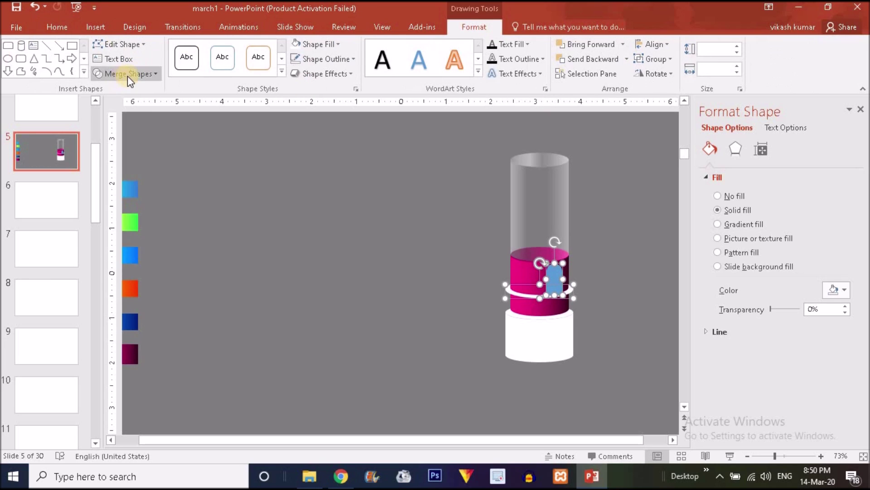
{"action": "left_click", "coordinate": [127, 74]}
{"action": "left_click", "coordinate": [127, 89]}
{"action": "left_click", "coordinate": [631, 269]}
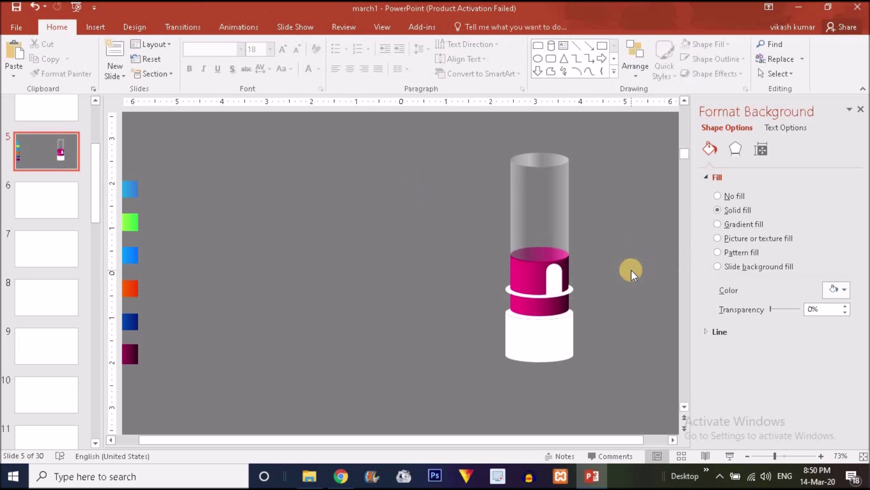
Step: Move the base cylinder aside, reapply its white fill, and move it back beneath the magenta cylinder
{"action": "left_click", "coordinate": [554, 338]}
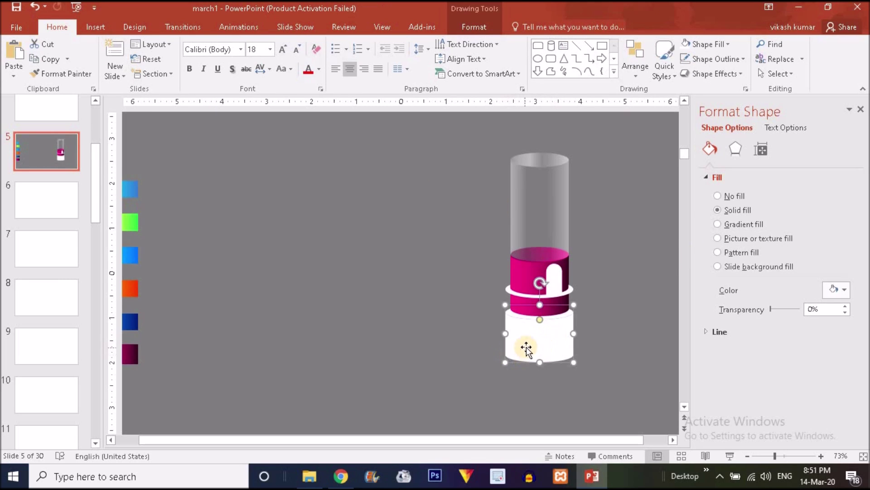
{"action": "left_click_drag", "start_coordinate": [522, 349], "coordinate": [455, 362]}
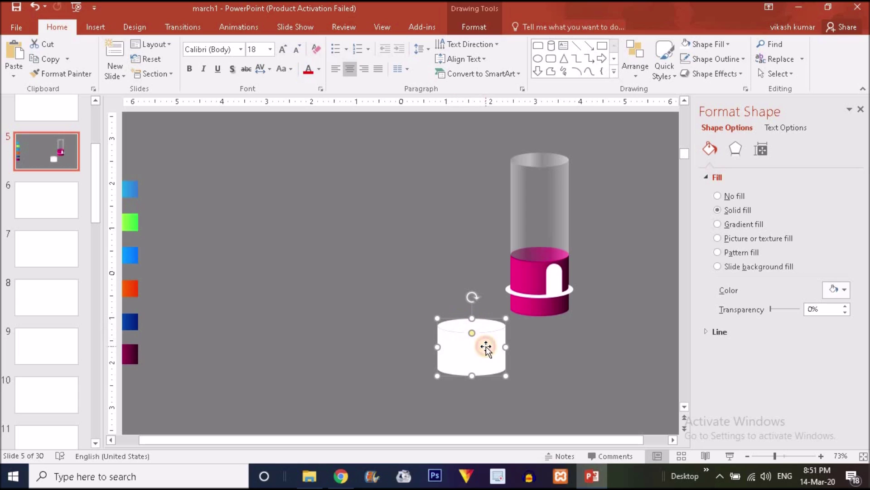
{"action": "left_click", "coordinate": [480, 29]}
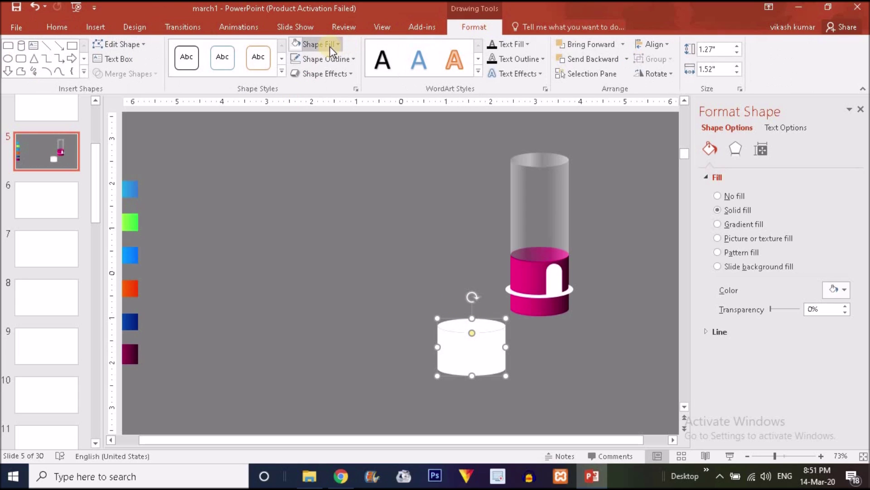
{"action": "left_click", "coordinate": [330, 46]}
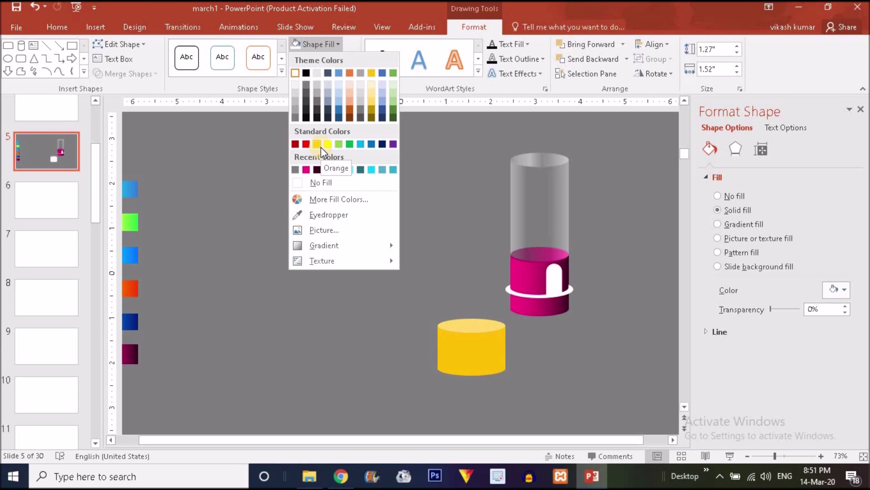
{"action": "left_click", "coordinate": [295, 72]}
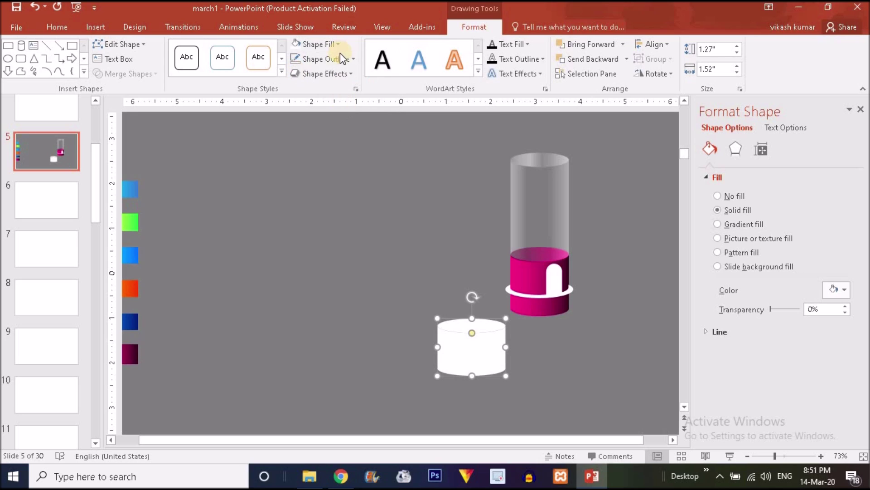
{"action": "left_click", "coordinate": [309, 43]}
{"action": "left_click", "coordinate": [295, 72]}
{"action": "left_click_drag", "start_coordinate": [480, 340], "coordinate": [540, 330]}
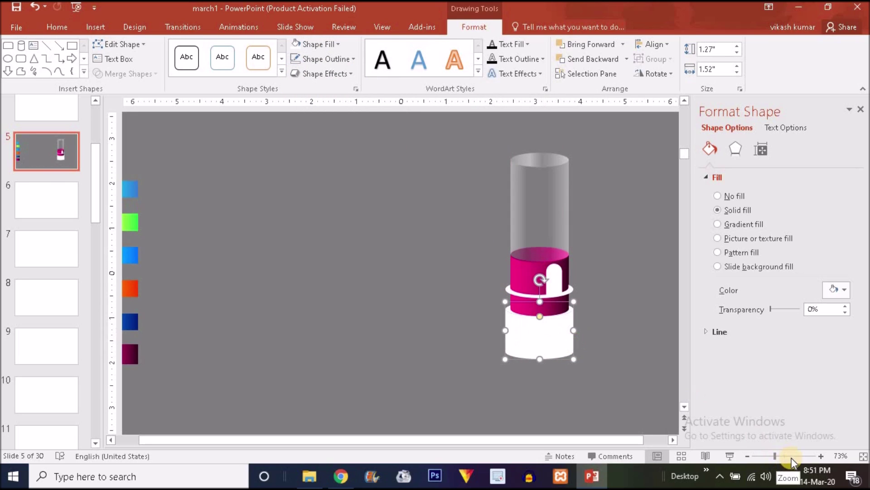
Step: Narrow the white base so it is slightly slimmer than the ring, and centre it closely under the magenta cylinder
{"action": "left_click", "coordinate": [792, 457]}
{"action": "left_click_drag", "start_coordinate": [494, 272], "coordinate": [489, 273]}
{"action": "left_click_drag", "start_coordinate": [402, 281], "coordinate": [406, 288]}
{"action": "left_click_drag", "start_coordinate": [401, 251], "coordinate": [402, 282]}
{"action": "left_click_drag", "start_coordinate": [401, 252], "coordinate": [401, 249]}
{"action": "left_click_drag", "start_coordinate": [491, 270], "coordinate": [487, 268]}
{"action": "left_click_drag", "start_coordinate": [416, 278], "coordinate": [412, 274]}
{"action": "left_click", "coordinate": [532, 232]}
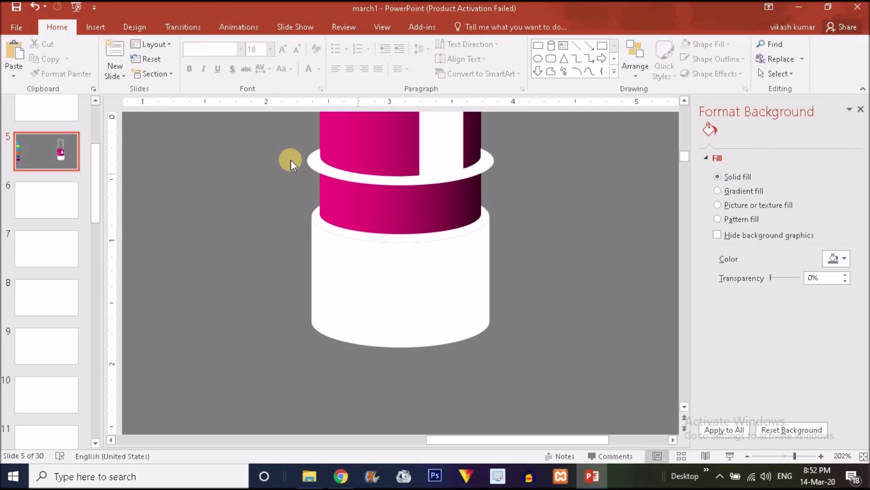
Step: Insert an empty text box on the grey background beside the white base
{"action": "left_click", "coordinate": [95, 25]}
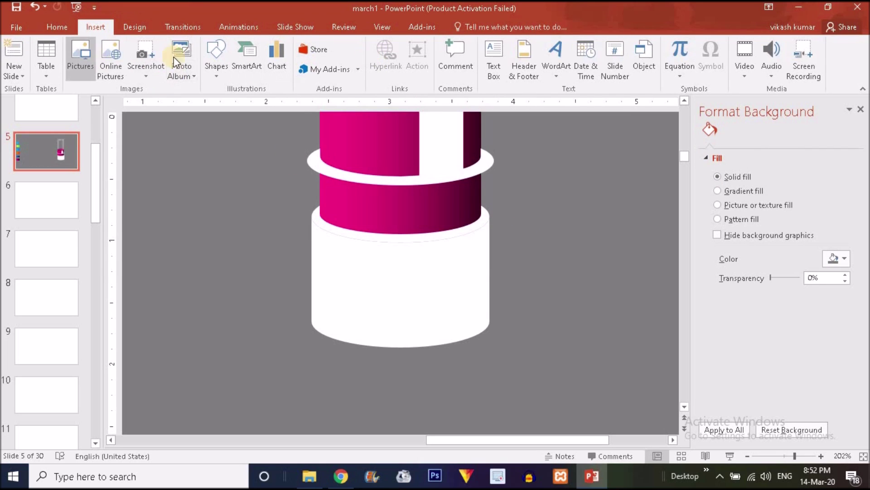
{"action": "left_click", "coordinate": [493, 71]}
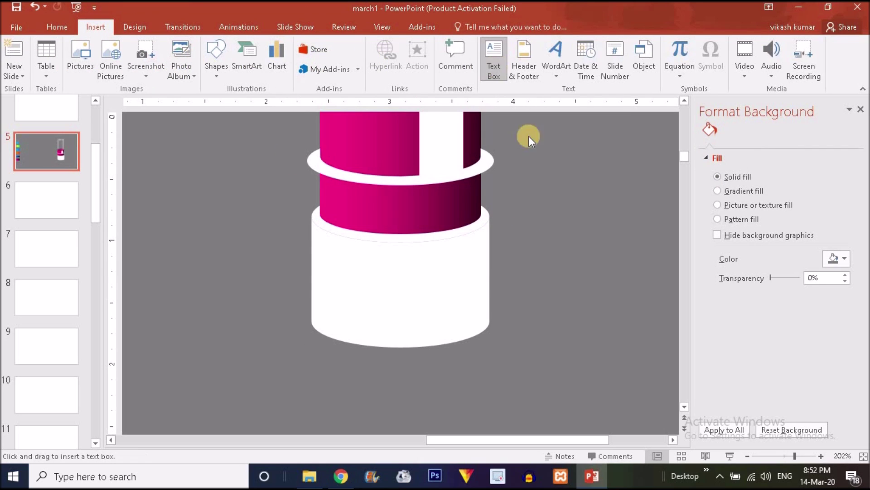
{"action": "left_click", "coordinate": [338, 253]}
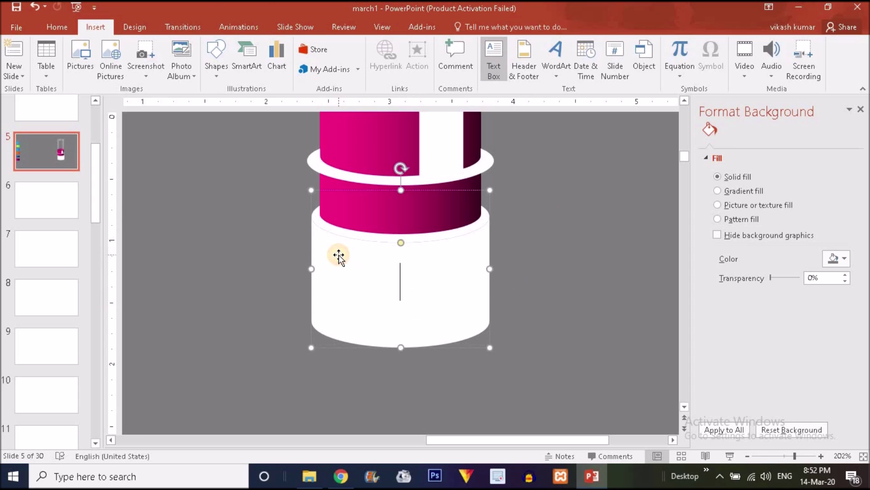
{"action": "left_click", "coordinate": [198, 246]}
{"action": "left_click", "coordinate": [493, 68]}
{"action": "left_click", "coordinate": [184, 244]}
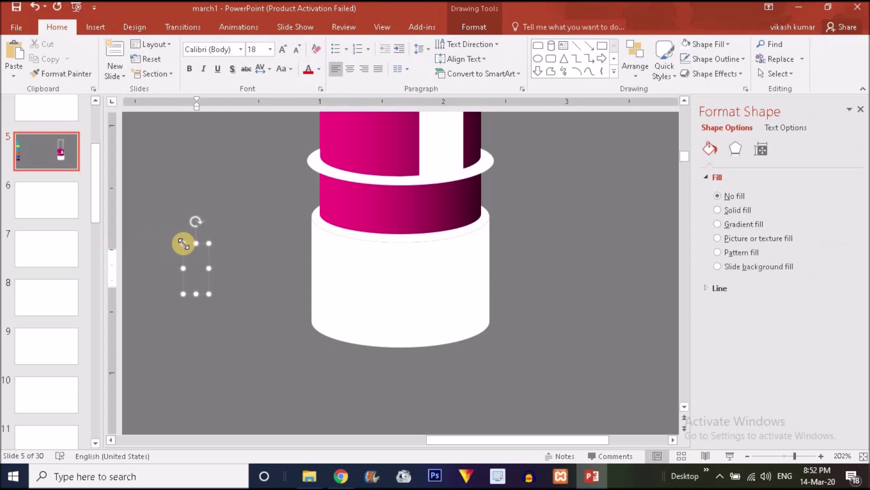
{"action": "type", "text": "Add"}
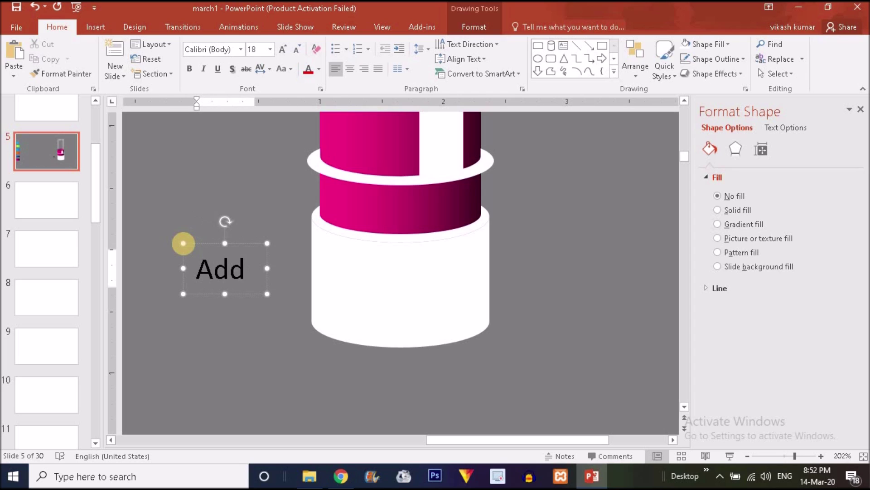
{"action": "key", "text": "BackSpace"}
{"action": "key", "text": "BackSpace"}
{"action": "left_click", "coordinate": [183, 243]}
{"action": "left_click", "coordinate": [214, 276]}
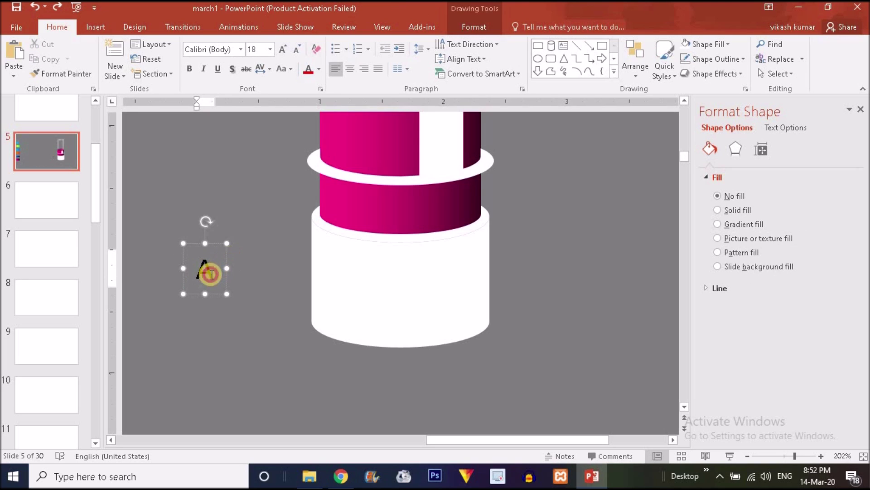
{"action": "key", "text": "BackSpace"}
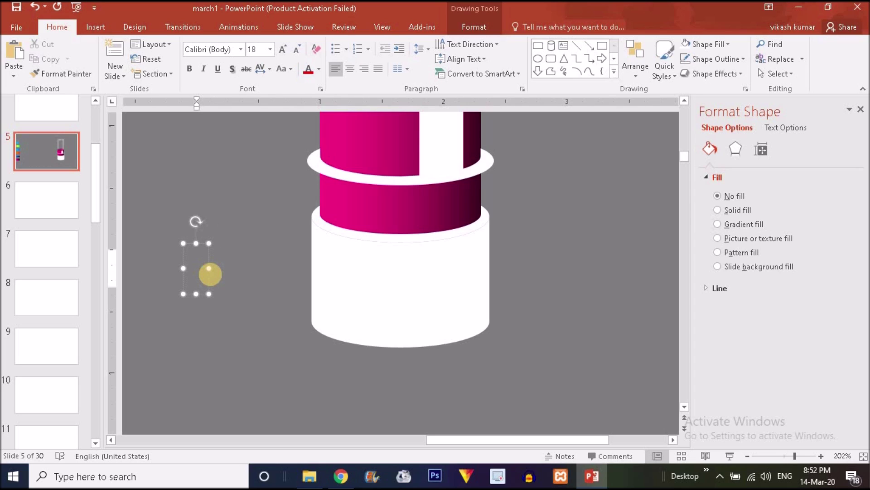
{"action": "type", "text": "YOU"}
{"action": "key", "text": "BackSpace"}
{"action": "key", "text": "BackSpace"}
{"action": "key", "text": "BackSpace"}
Step: Enter "TEXT HERE" in the new text box and set its font to Agency FB
{"action": "type", "text": "TEXT"}
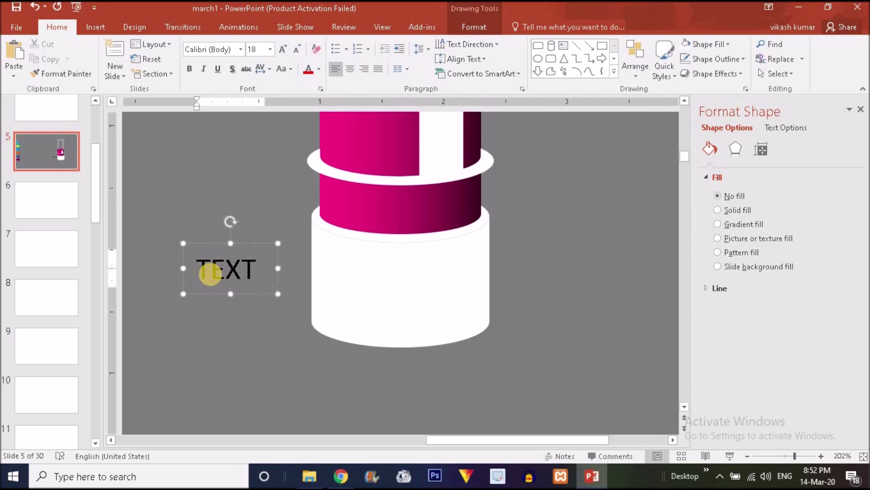
{"action": "type", "text": " HERE"}
{"action": "left_click", "coordinate": [256, 153]}
{"action": "key", "text": "ctrl+a"}
{"action": "left_click", "coordinate": [251, 262]}
{"action": "key", "text": "ctrl+a"}
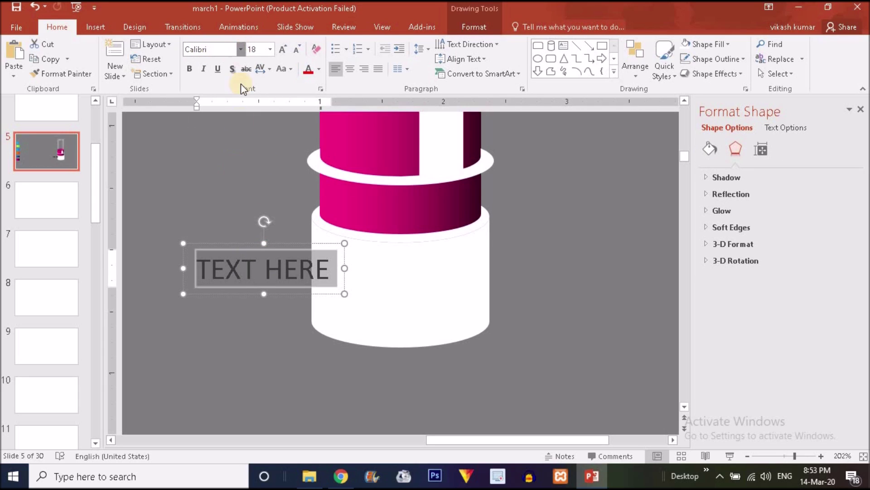
{"action": "left_click", "coordinate": [241, 51]}
{"action": "left_click", "coordinate": [217, 125]}
Step: Move the TEXT HERE label onto the upper part of the white base, centred horizontally
{"action": "left_click_drag", "start_coordinate": [276, 277], "coordinate": [465, 276]}
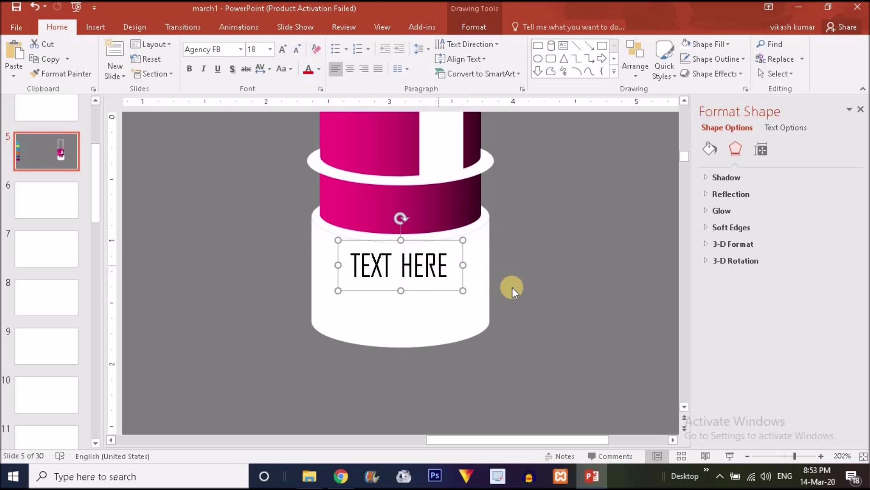
{"action": "left_click", "coordinate": [513, 287]}
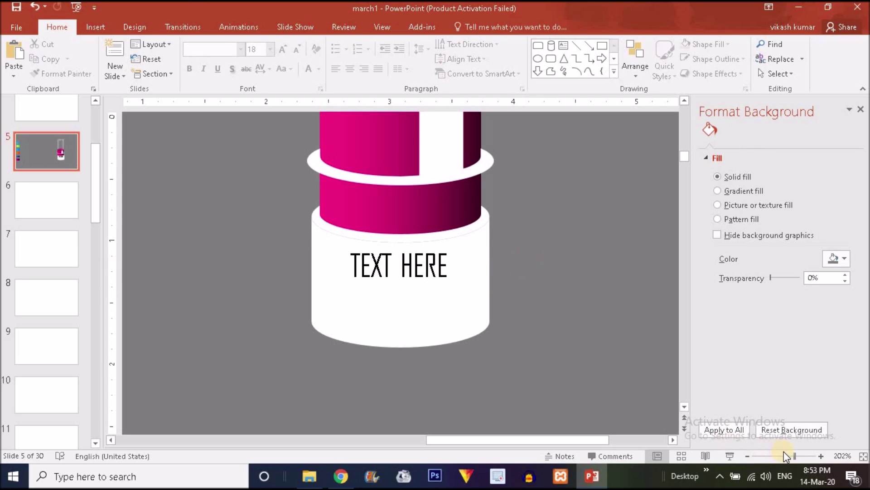
Step: Select the label on the white base and browse the available fonts for an alternative to Agency FB
{"action": "left_click", "coordinate": [773, 458]}
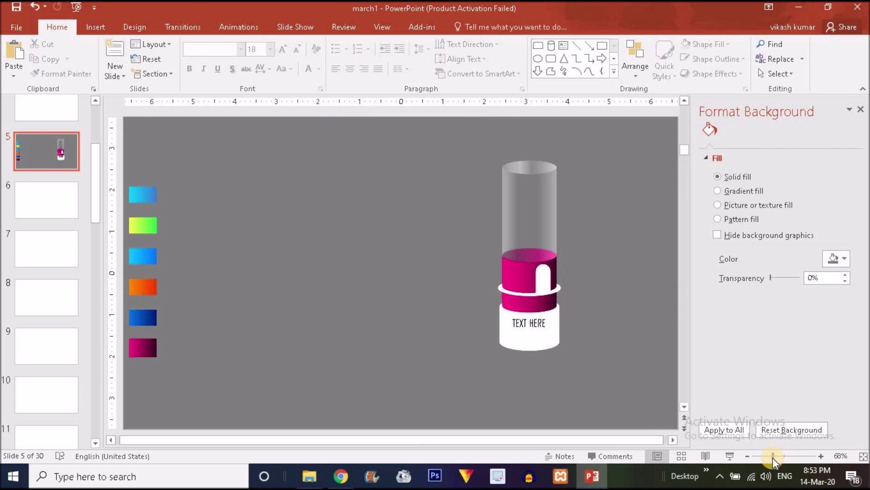
{"action": "left_click", "coordinate": [528, 325]}
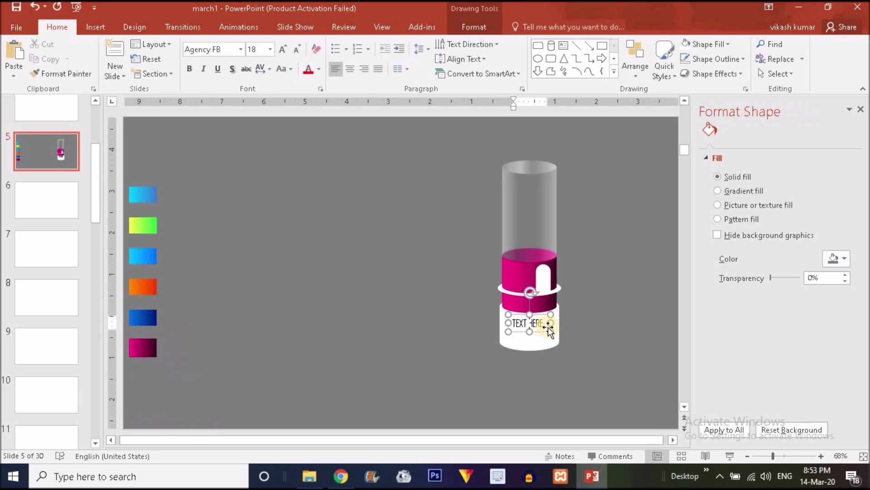
{"action": "left_click", "coordinate": [238, 49]}
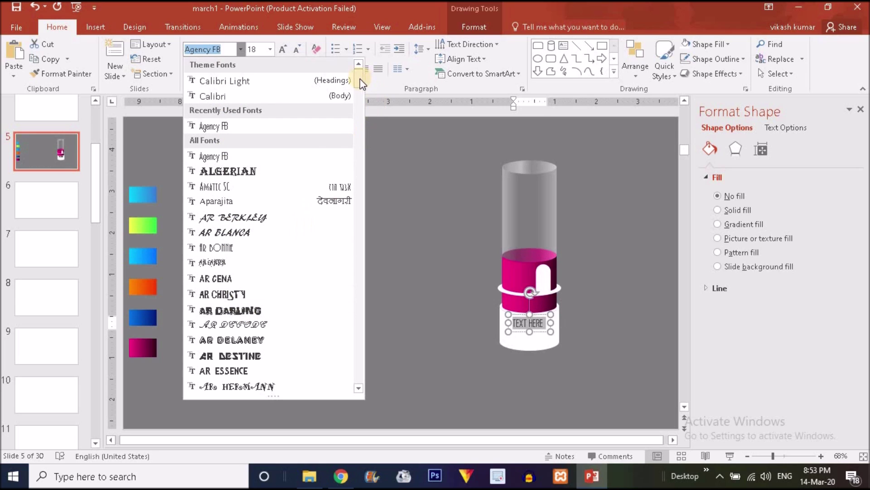
{"action": "left_click_drag", "start_coordinate": [359, 79], "coordinate": [360, 121]}
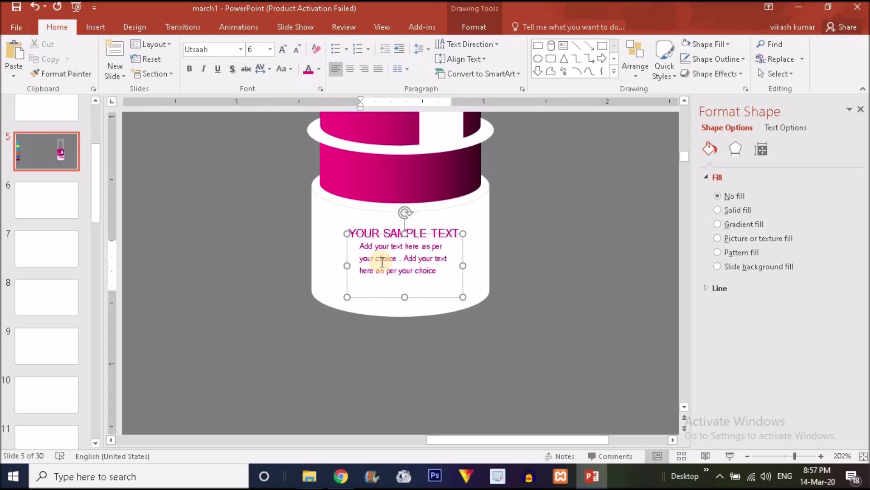
Step: Recolour the small body text on the white base dark grey and move it slightly lower beneath the heading
{"action": "triple_click", "coordinate": [382, 262]}
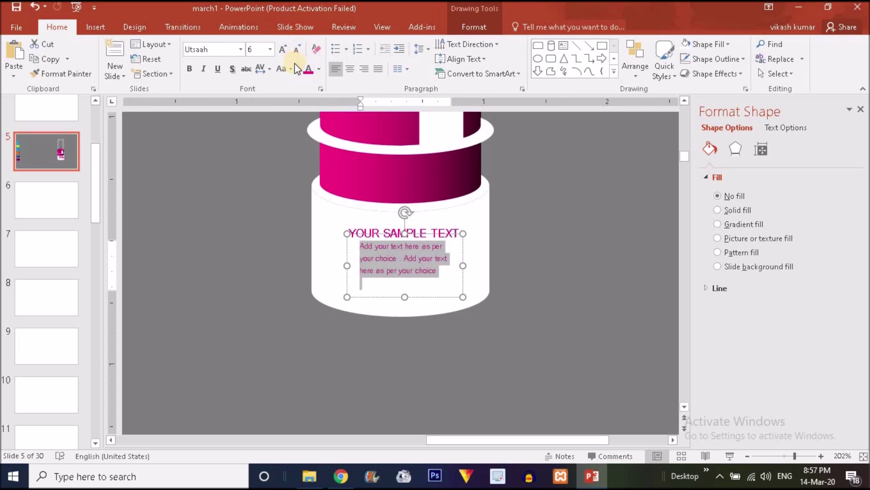
{"action": "left_click", "coordinate": [319, 69]}
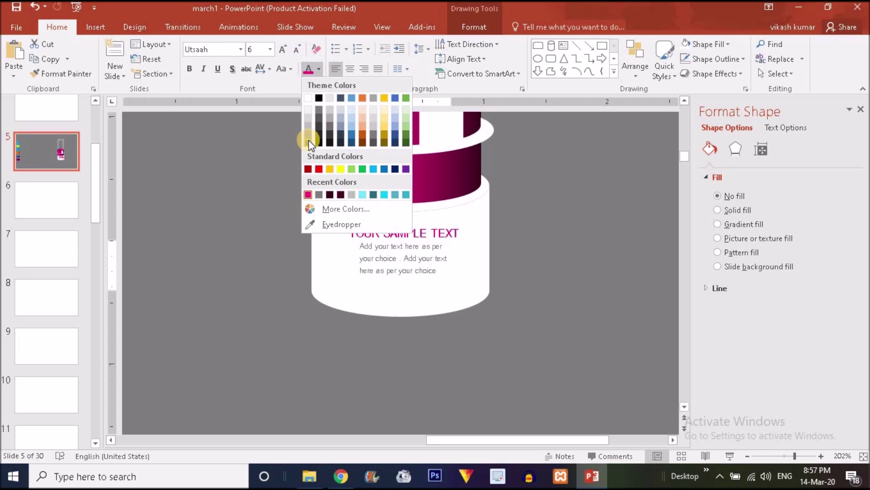
{"action": "left_click", "coordinate": [320, 119]}
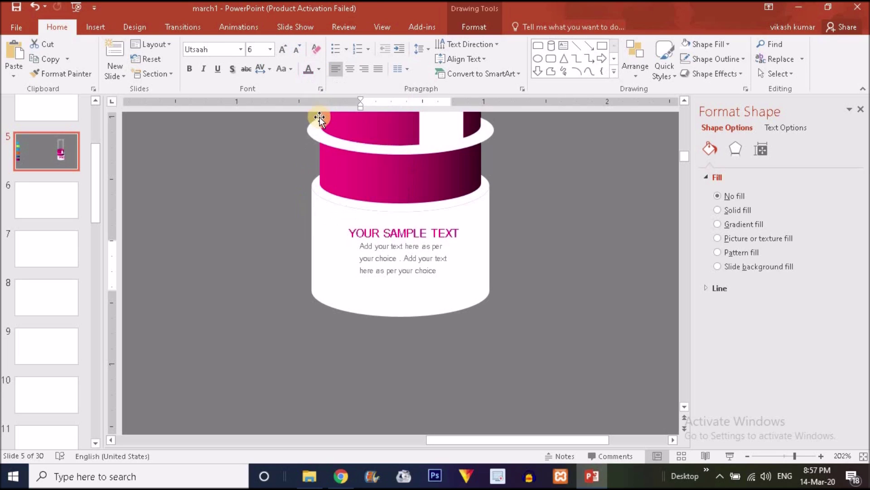
{"action": "left_click", "coordinate": [501, 262]}
{"action": "left_click", "coordinate": [431, 251]}
{"action": "left_click_drag", "start_coordinate": [462, 252], "coordinate": [462, 255]}
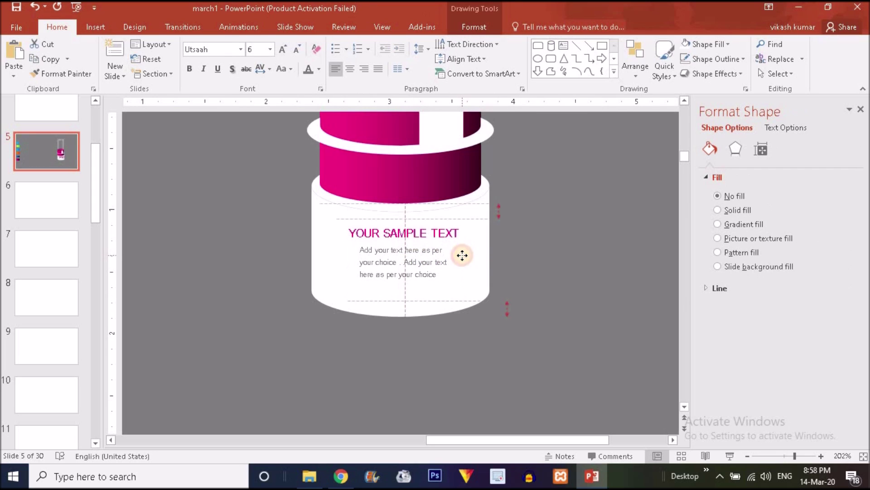
Step: Draw a horizontal line about 0.85" long between the YOUR SAMPLE TEXT heading and the body text
{"action": "left_click", "coordinate": [96, 26]}
{"action": "left_click", "coordinate": [214, 63]}
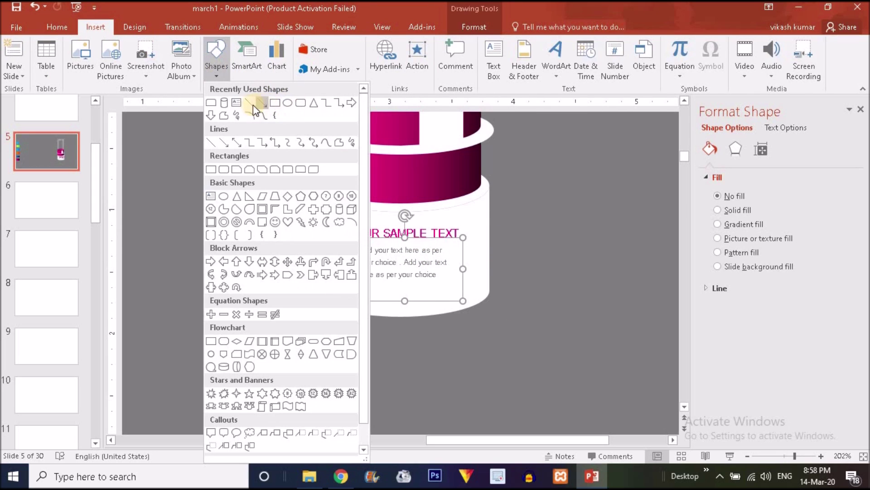
{"action": "left_click", "coordinate": [253, 105]}
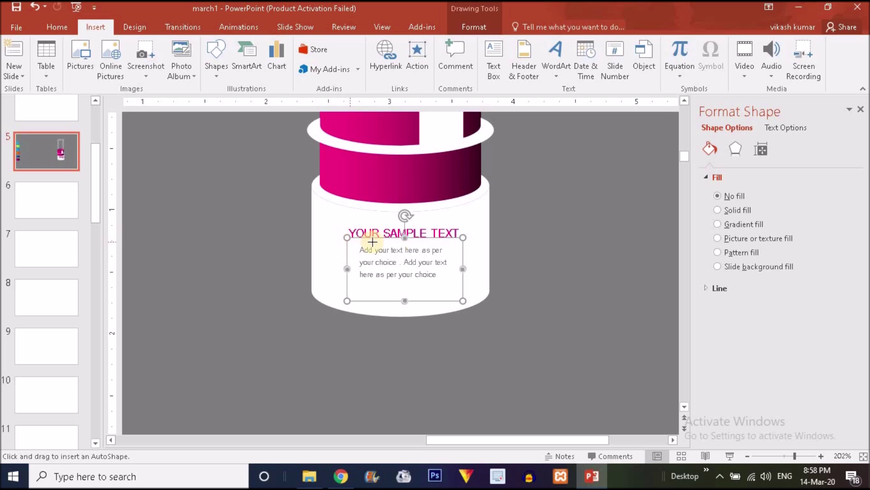
{"action": "left_click_drag", "start_coordinate": [458, 242], "coordinate": [352, 243]}
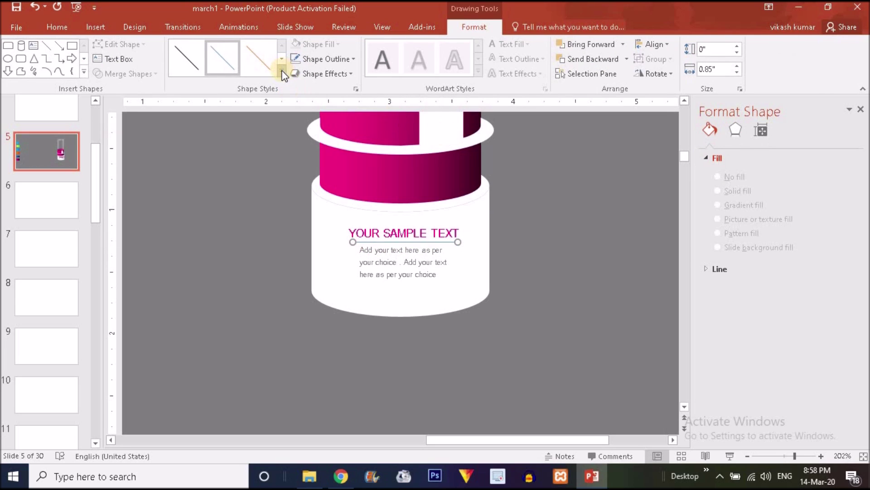
Step: Apply the thick grey theme line style to the divider under the heading
{"action": "left_click", "coordinate": [282, 72]}
{"action": "left_click", "coordinate": [222, 130]}
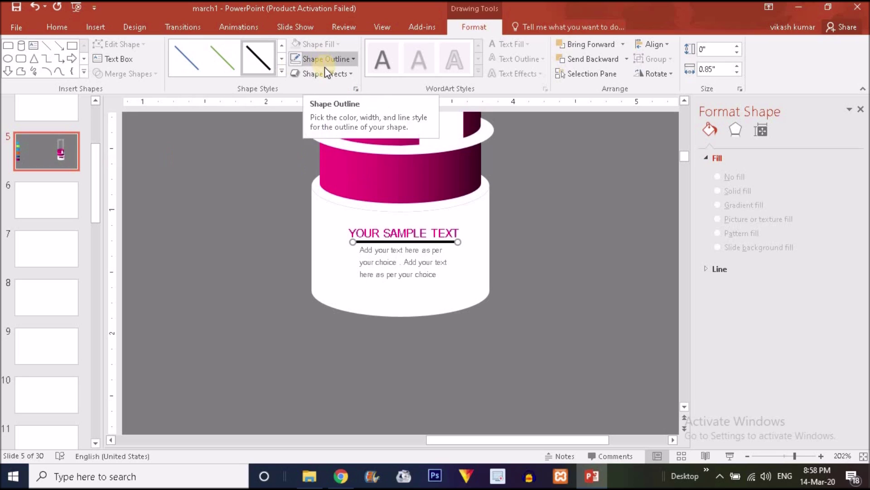
{"action": "left_click", "coordinate": [282, 71]}
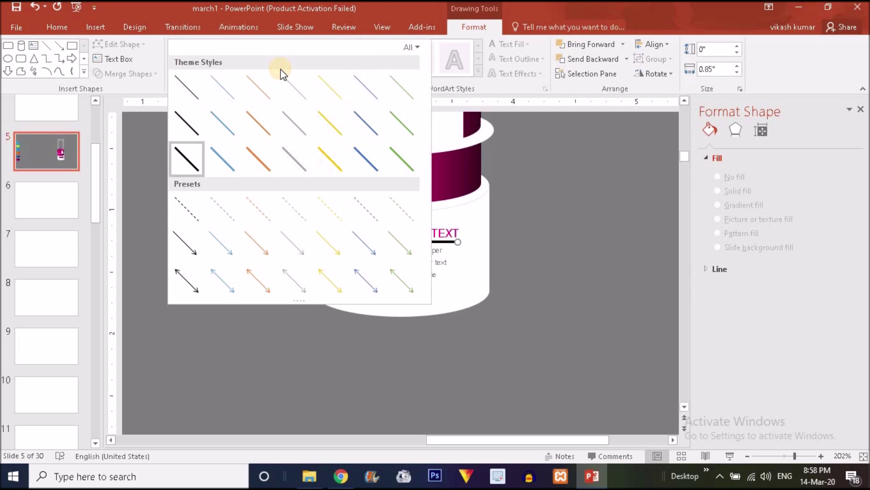
{"action": "left_click", "coordinate": [307, 168]}
{"action": "left_click", "coordinate": [609, 264]}
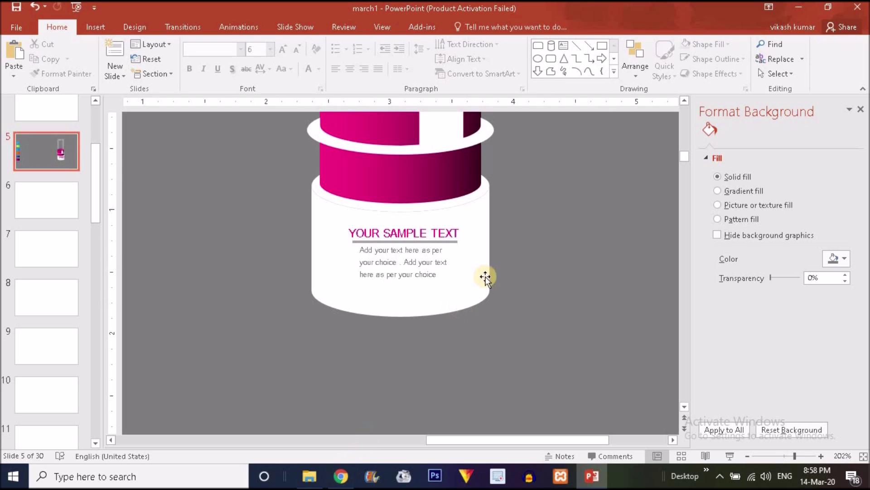
Step: Duplicate the YOUR SAMPLE TEXT heading and change the copy to read "TEXT HERE"
{"action": "left_click", "coordinate": [447, 232]}
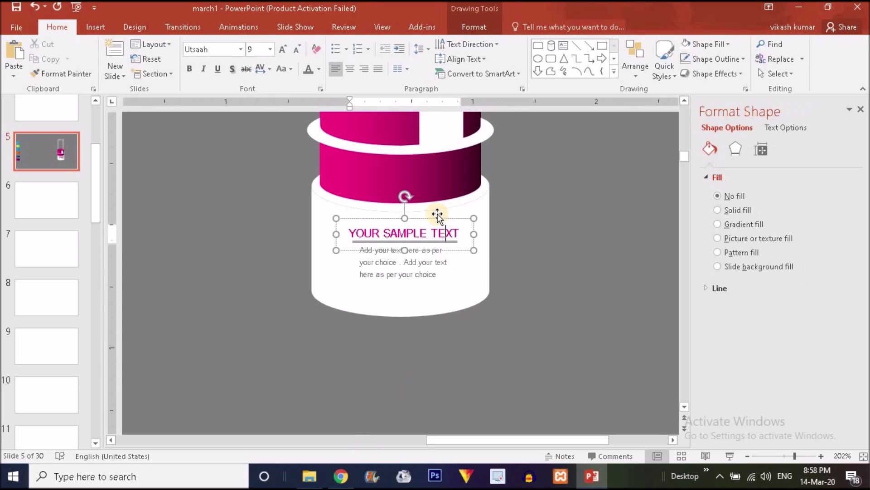
{"action": "left_click", "coordinate": [437, 220]}
{"action": "key", "text": "ctrl+d"}
{"action": "left_click_drag", "start_coordinate": [451, 255], "coordinate": [373, 254]}
{"action": "key", "text": "Delete"}
{"action": "type", "text": "HERE"}
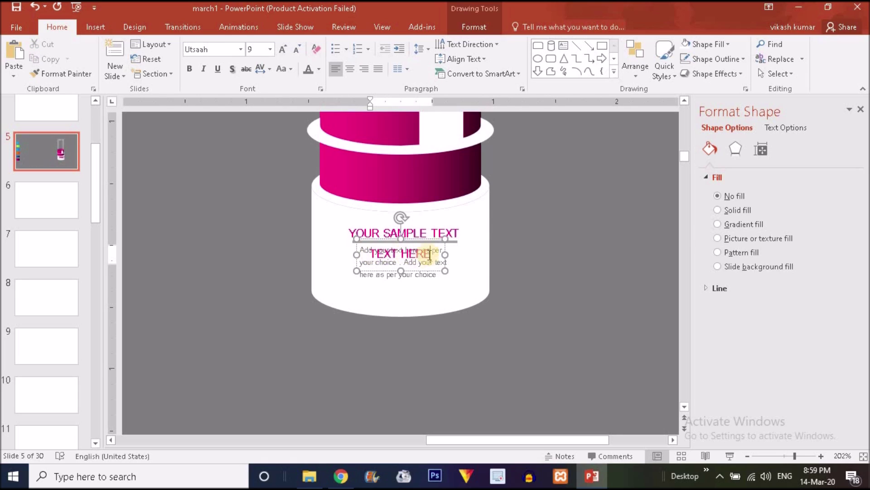
Step: Move the body text lower on the white base and shift the YOUR SAMPLE TEXT heading slightly up
{"action": "left_click", "coordinate": [429, 271]}
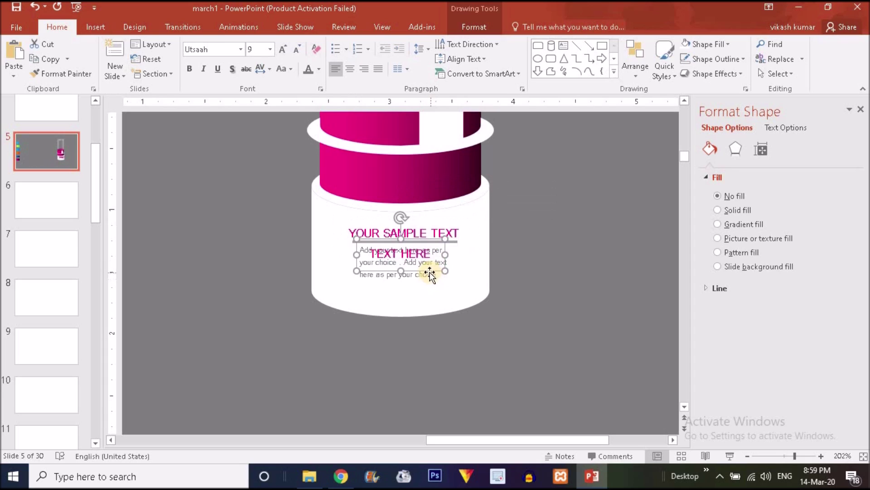
{"action": "left_click_drag", "start_coordinate": [463, 260], "coordinate": [462, 271]}
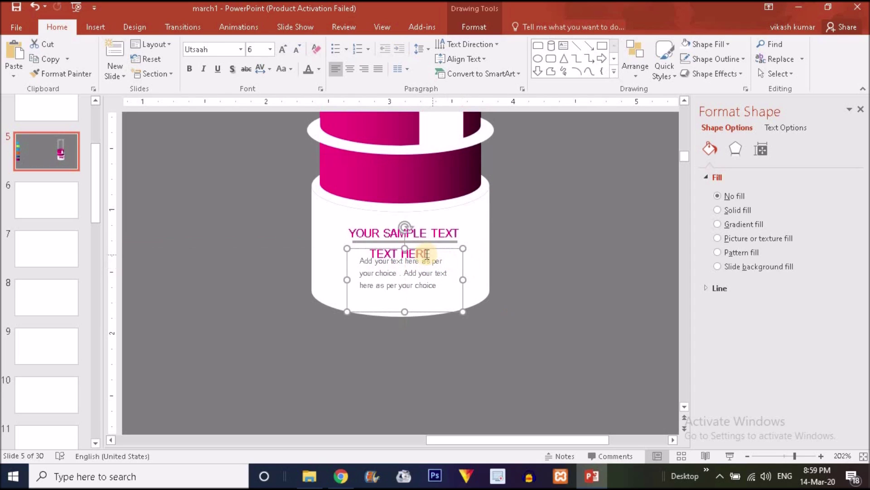
{"action": "left_click", "coordinate": [424, 254]}
{"action": "left_click", "coordinate": [408, 211]}
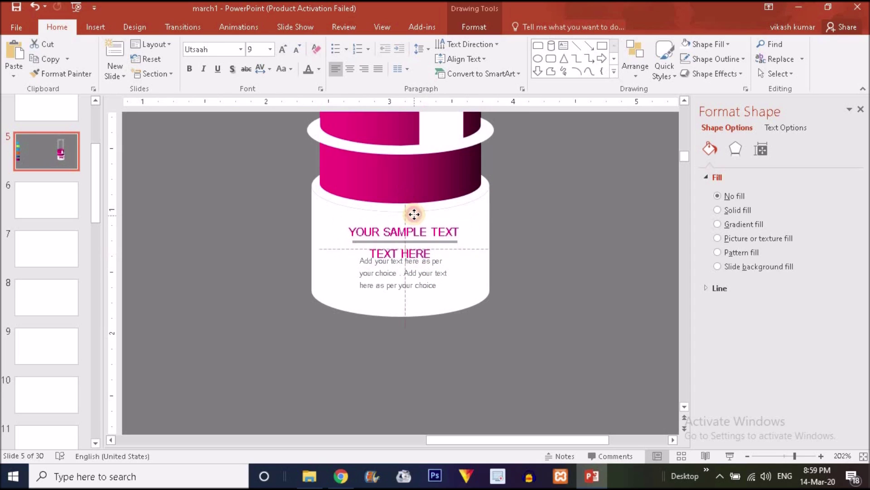
Step: Place TEXT HERE at size 8 directly under the heading, and lower and shorten the grey divider beneath it
{"action": "left_click", "coordinate": [422, 253]}
{"action": "triple_click", "coordinate": [401, 252]}
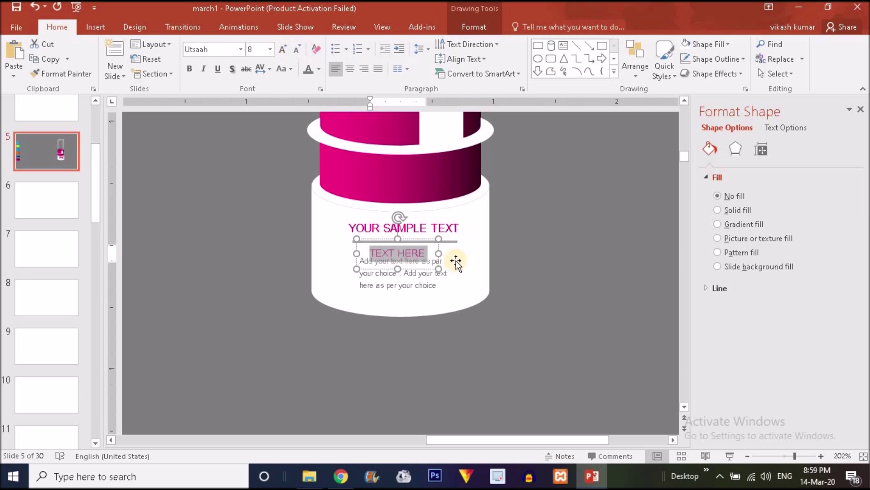
{"action": "mouse_move", "coordinate": [423, 239]}
{"action": "left_mouse_down"}
{"action": "mouse_move", "coordinate": [404, 226]}
{"action": "mouse_move", "coordinate": [435, 248]}
{"action": "mouse_move", "coordinate": [413, 248]}
{"action": "mouse_move", "coordinate": [422, 250]}
{"action": "left_mouse_up"}
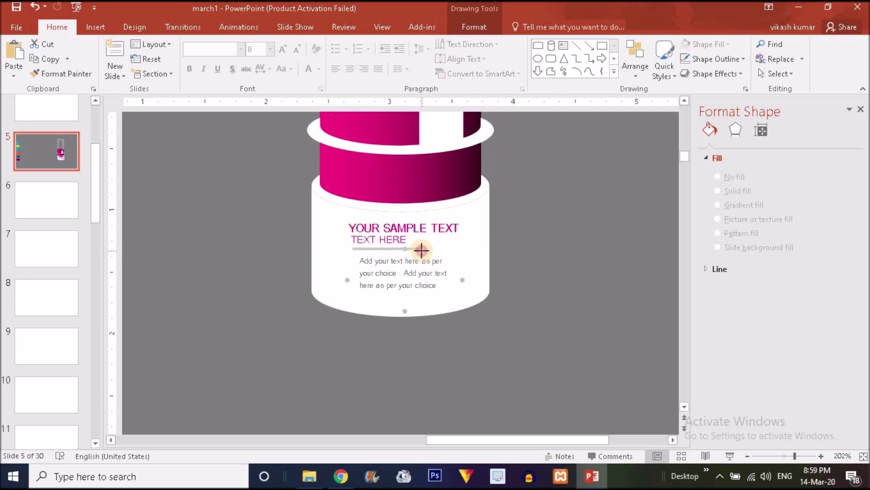
Step: Set TEXT HERE to size 9 and align its left edge with the YOUR SAMPLE TEXT heading
{"action": "triple_click", "coordinate": [385, 241]}
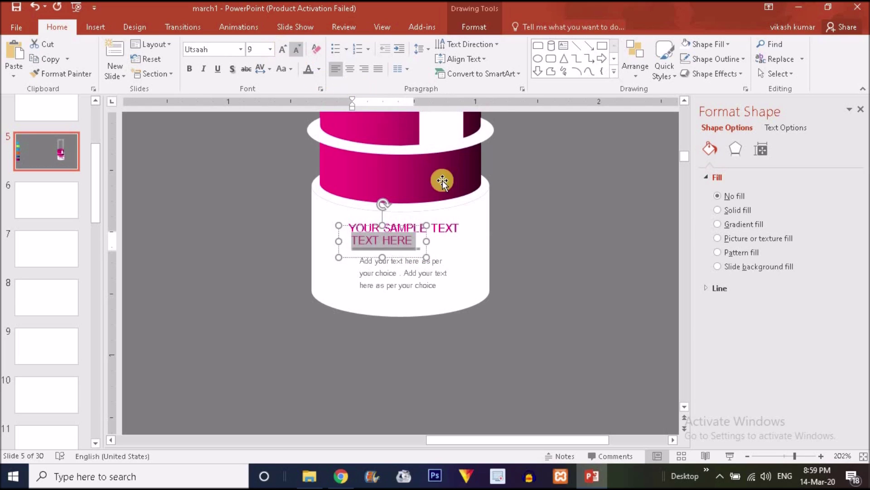
{"action": "left_click_drag", "start_coordinate": [428, 235], "coordinate": [424, 234]}
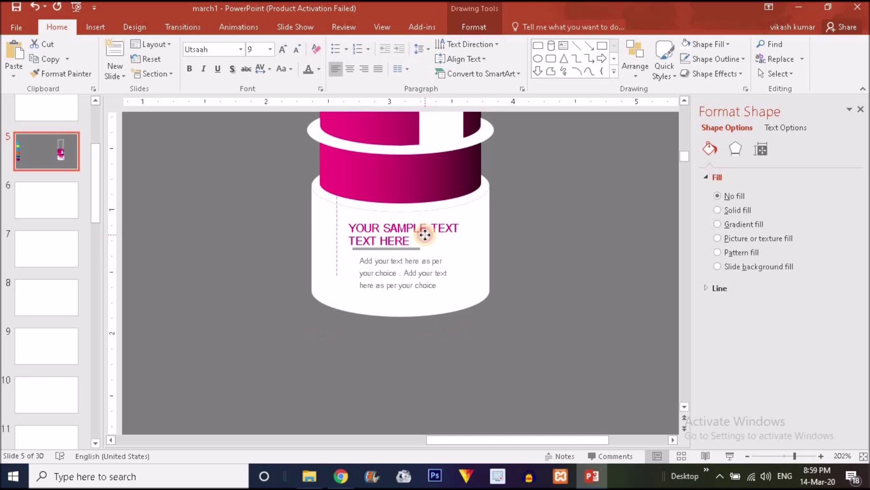
{"action": "left_click", "coordinate": [394, 247]}
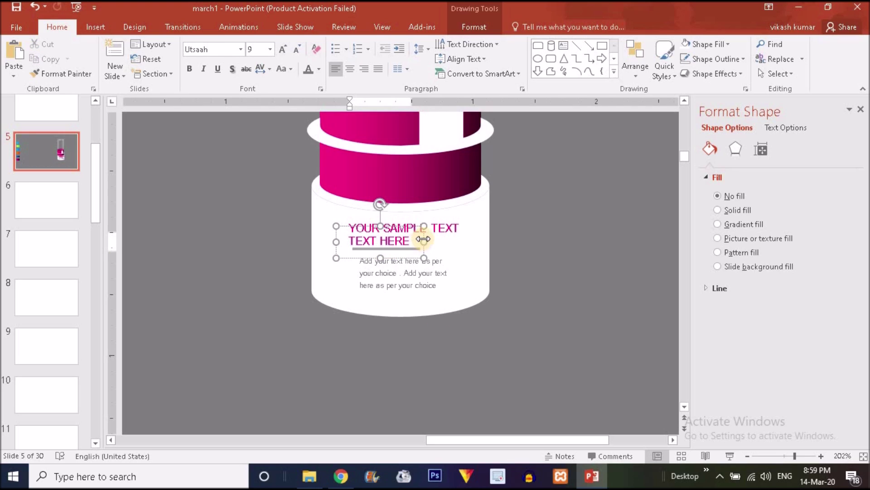
Step: Move TEXT HERE clear of the divider line, and shift the grey divider slightly right and lower above the body text
{"action": "left_click_drag", "start_coordinate": [429, 235], "coordinate": [431, 236]}
{"action": "left_click", "coordinate": [411, 248]}
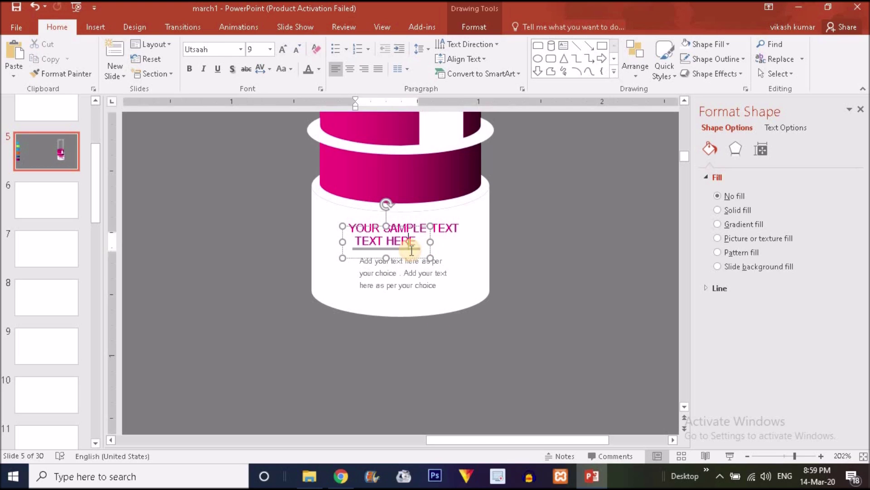
{"action": "left_click", "coordinate": [458, 245]}
{"action": "left_click", "coordinate": [412, 247]}
{"action": "mouse_move", "coordinate": [341, 232]}
{"action": "left_mouse_down"}
{"action": "mouse_move", "coordinate": [329, 224]}
{"action": "mouse_move", "coordinate": [336, 231]}
{"action": "left_mouse_up"}
{"action": "left_click", "coordinate": [419, 248]}
{"action": "mouse_move", "coordinate": [408, 249]}
{"action": "left_mouse_down"}
{"action": "mouse_move", "coordinate": [402, 237]}
{"action": "mouse_move", "coordinate": [407, 254]}
{"action": "left_mouse_up"}
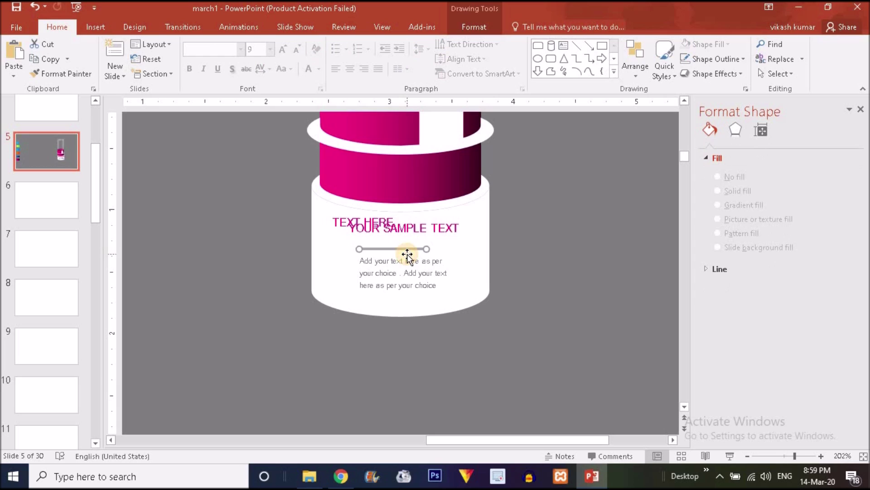
{"action": "key", "text": "Down"}
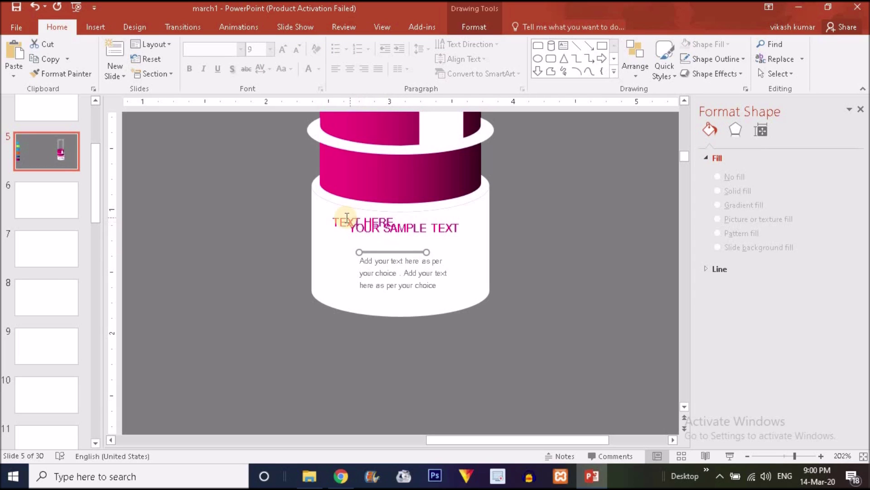
Step: Place TEXT HERE between the heading and the divider, and lower the YOUR SAMPLE TEXT heading slightly
{"action": "left_click", "coordinate": [347, 219]}
{"action": "left_click_drag", "start_coordinate": [384, 208], "coordinate": [444, 218]}
{"action": "left_click", "coordinate": [413, 226]}
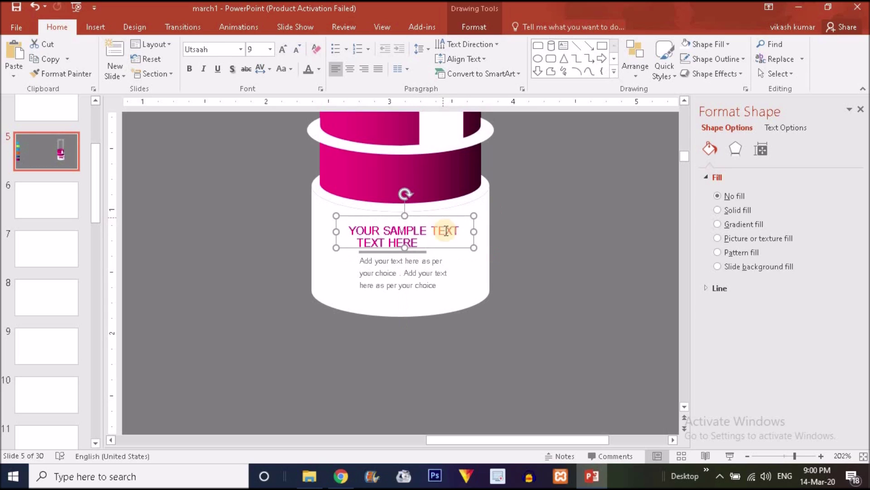
Step: Move TEXT HERE above the heading to clear the divider, and change the divider's outline to the recent pink
{"action": "double_click", "coordinate": [415, 255]}
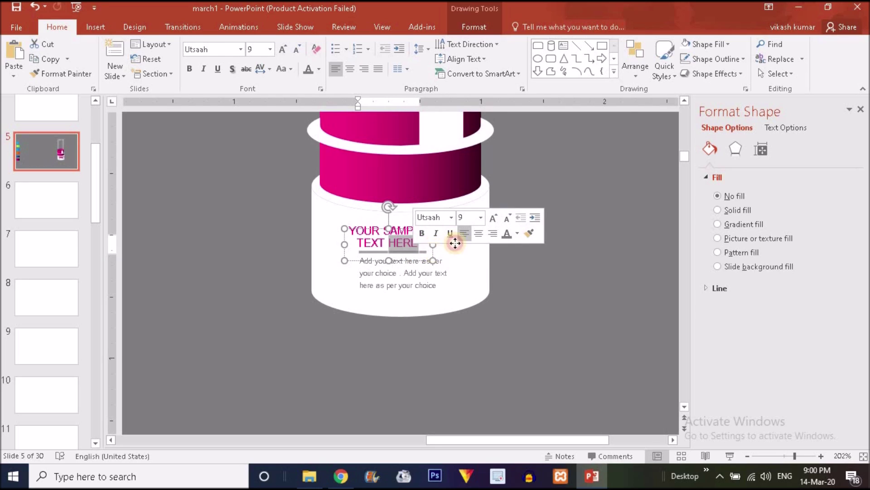
{"action": "left_click", "coordinate": [412, 251]}
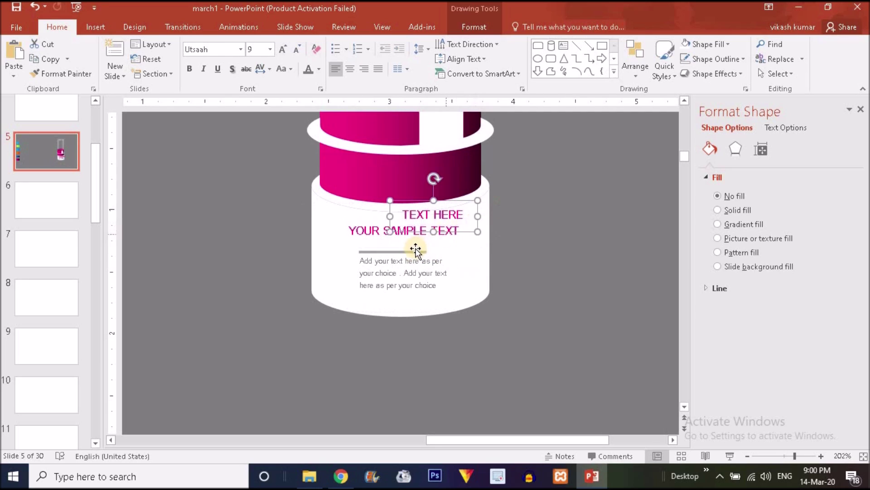
{"action": "left_click", "coordinate": [477, 27]}
{"action": "left_click", "coordinate": [333, 74]}
{"action": "left_click", "coordinate": [282, 71]}
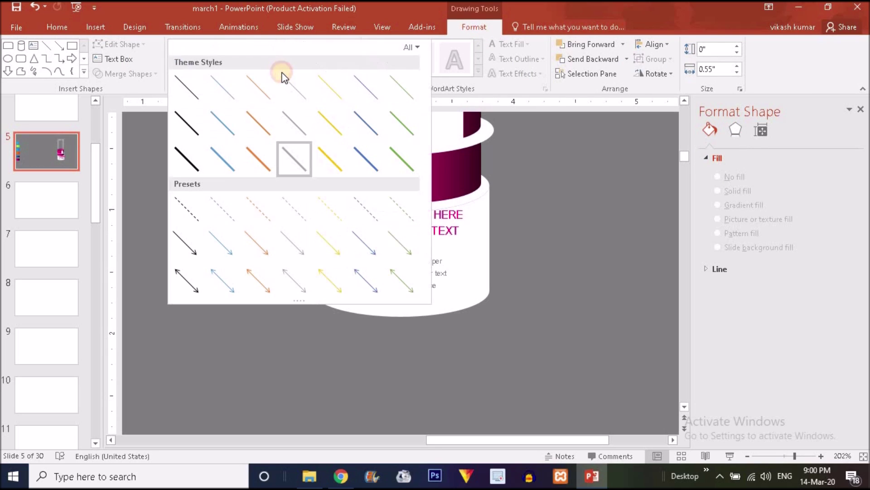
{"action": "left_click", "coordinate": [531, 89]}
{"action": "left_click", "coordinate": [347, 59]}
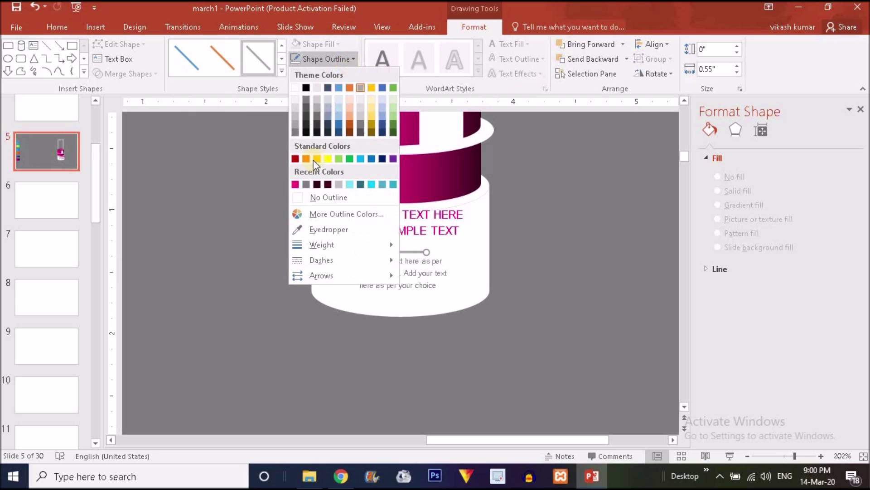
{"action": "left_click", "coordinate": [295, 184]}
Step: Move TEXT HERE back between the YOUR SAMPLE TEXT heading and the pink divider
{"action": "left_click", "coordinate": [470, 242]}
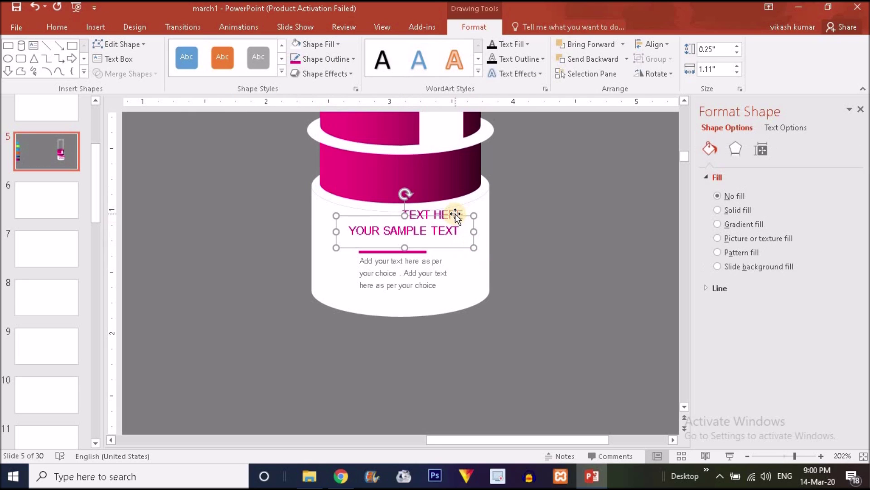
{"action": "left_click", "coordinate": [444, 215]}
{"action": "left_click_drag", "start_coordinate": [446, 207], "coordinate": [414, 228]}
{"action": "left_click", "coordinate": [583, 260]}
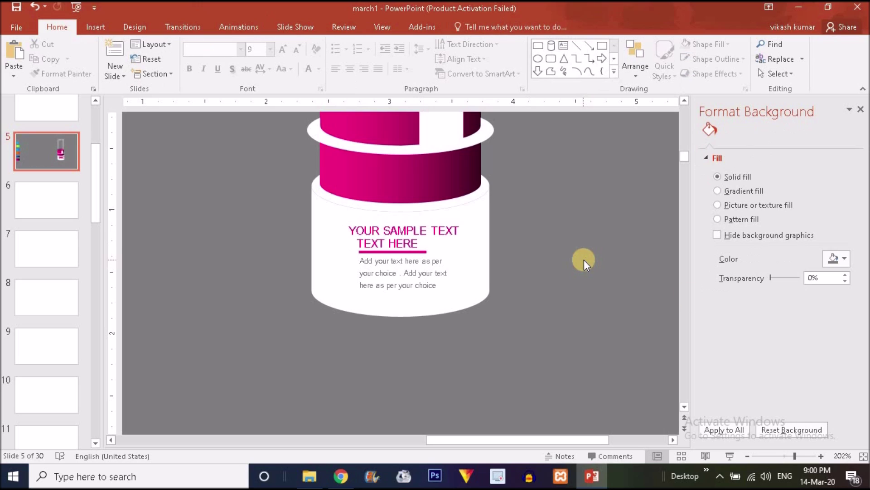
{"action": "left_click", "coordinate": [777, 456]}
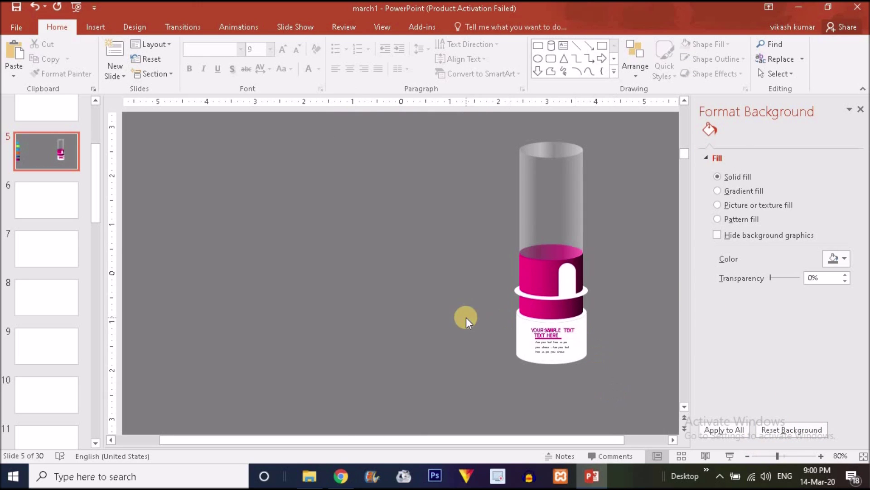
{"action": "left_click", "coordinate": [574, 205]}
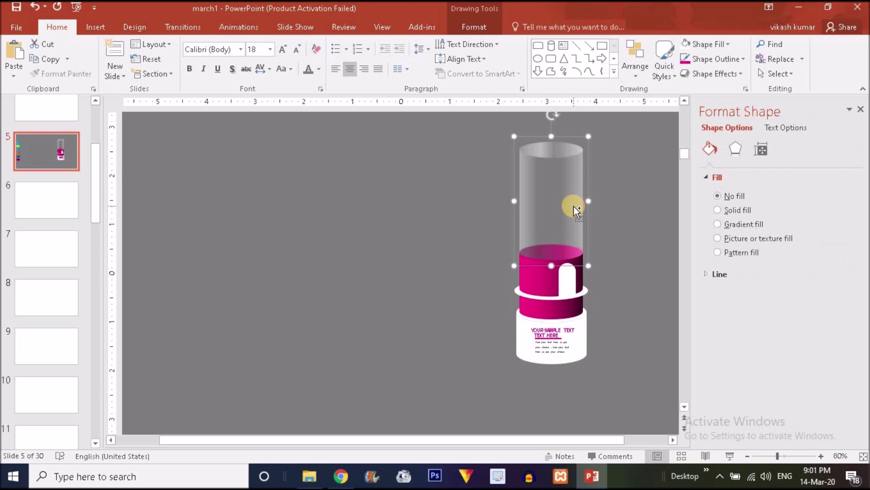
{"action": "key", "text": "ctrl+a"}
{"action": "key", "text": "ctrl+g"}
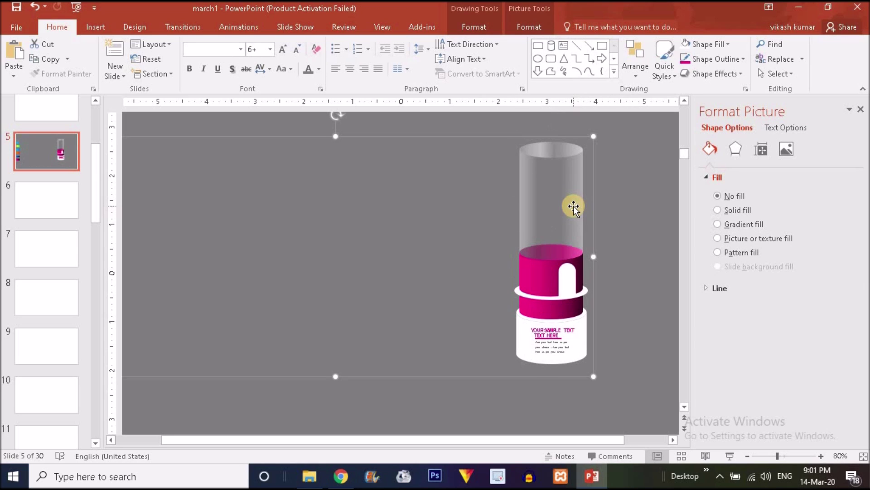
{"action": "key", "text": "ctrl+z"}
{"action": "key", "text": "ctrl+z"}
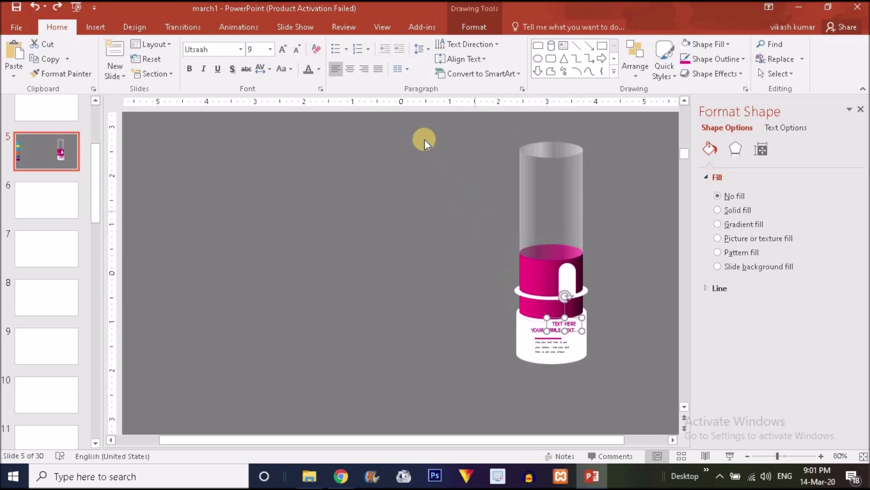
Step: Group the complete tube assembly and make three copies in an evenly spaced row to its left
{"action": "key", "text": "Escape"}
{"action": "key", "text": "ctrl+a"}
{"action": "key", "text": "ctrl+g"}
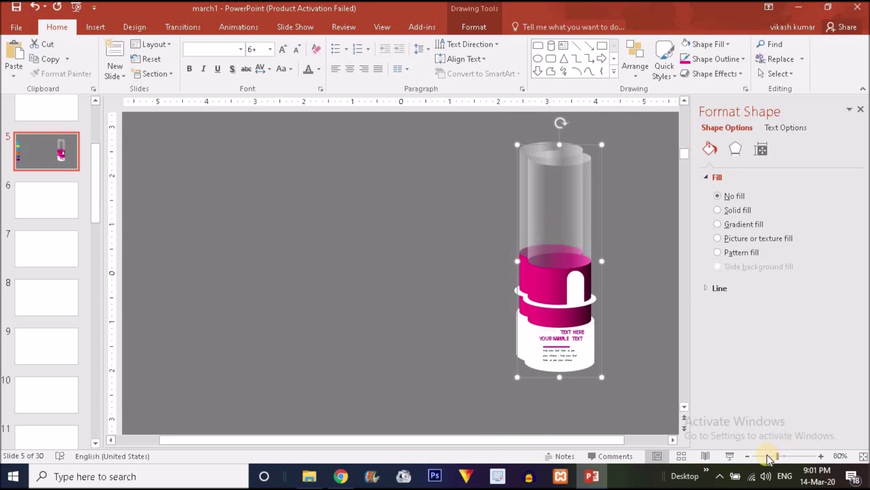
{"action": "left_click", "coordinate": [767, 454]}
{"action": "left_click", "coordinate": [772, 456]}
{"action": "left_click_drag", "start_coordinate": [531, 228], "coordinate": [427, 217], "text": "ctrl"}
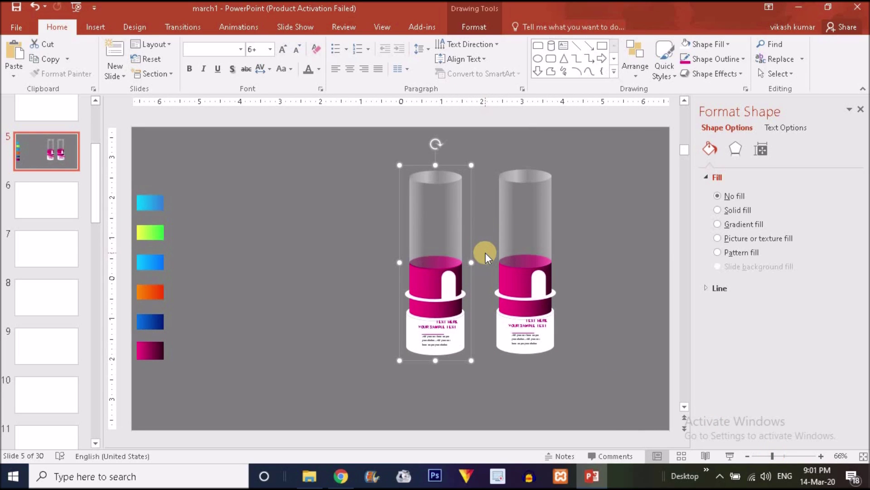
{"action": "key", "text": "ctrl+d"}
{"action": "key", "text": "ctrl+d"}
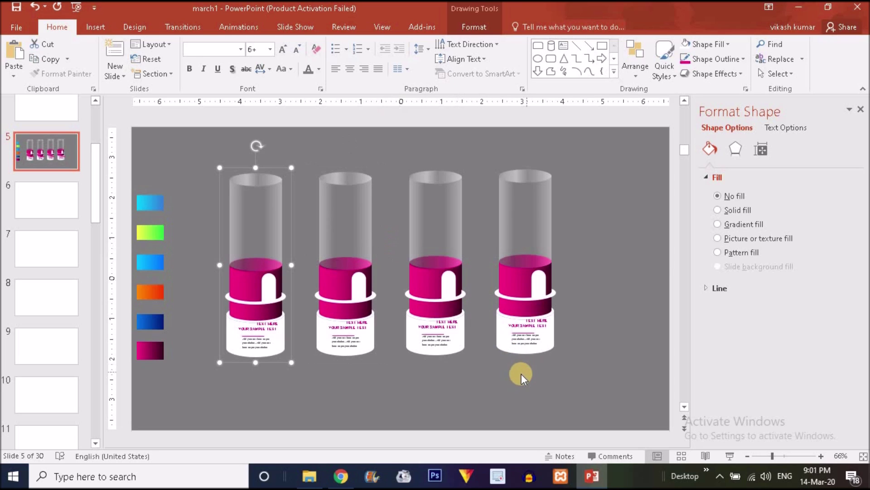
Step: Move all four tube groups together slightly right and down on the slide
{"action": "left_click_drag", "start_coordinate": [608, 383], "coordinate": [222, 142]}
{"action": "left_click_drag", "start_coordinate": [450, 258], "coordinate": [465, 268]}
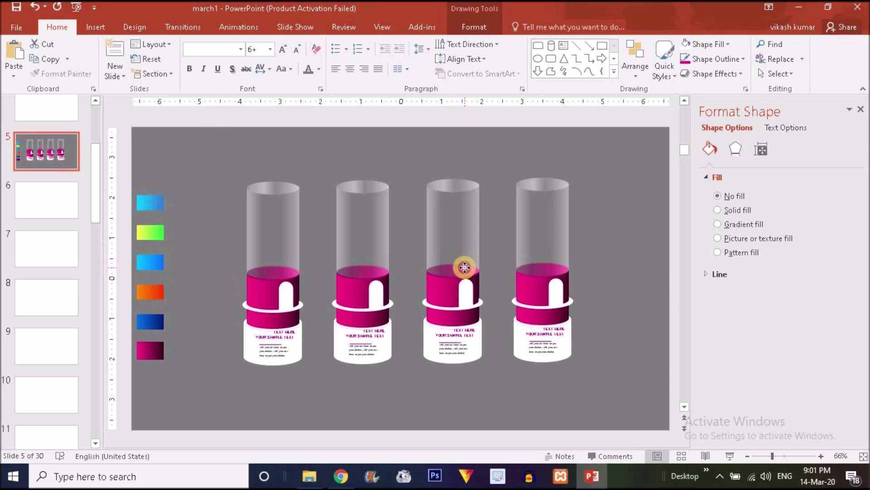
{"action": "left_click", "coordinate": [627, 333]}
Step: Stretch the pink cylinder in the third tube upward to a height of 2.13"
{"action": "left_click", "coordinate": [437, 288]}
{"action": "left_click", "coordinate": [452, 285]}
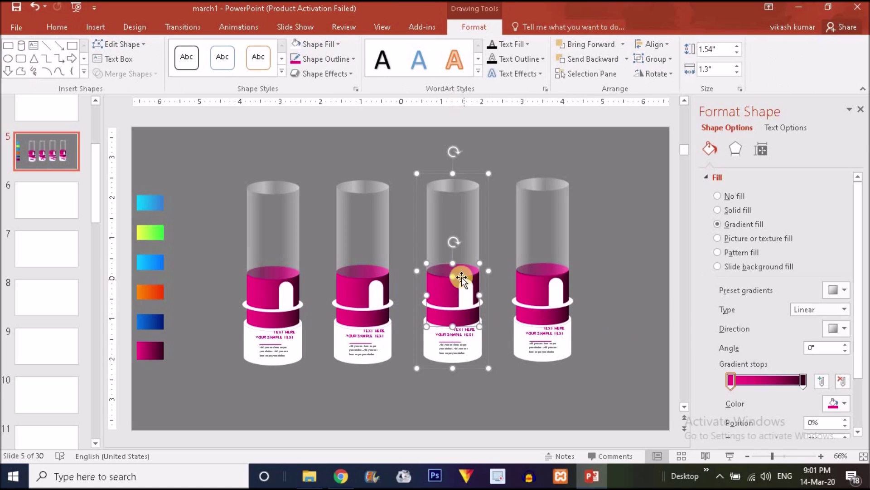
{"action": "left_click_drag", "start_coordinate": [452, 263], "coordinate": [456, 247]}
{"action": "left_click", "coordinate": [452, 267]}
{"action": "left_click", "coordinate": [485, 278]}
{"action": "left_click", "coordinate": [457, 273]}
{"action": "left_click", "coordinate": [457, 273]}
{"action": "left_click", "coordinate": [438, 277]}
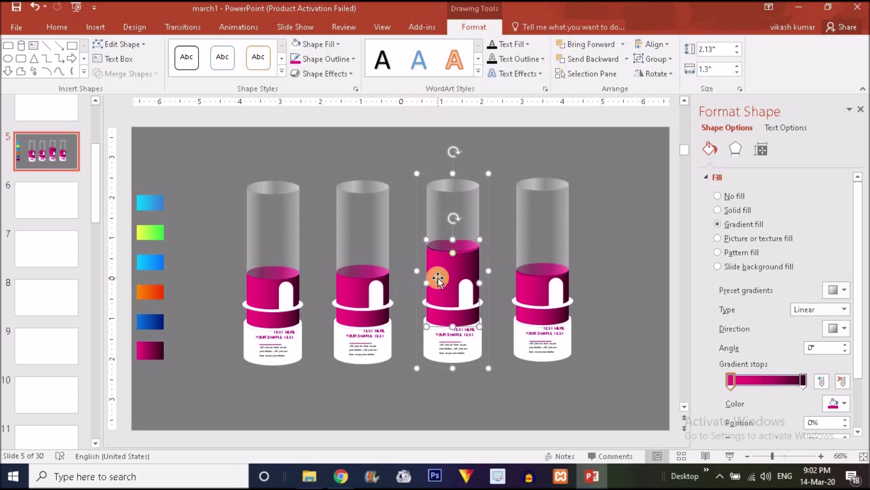
Step: Set the third cylinder's first gradient stop to the yellow sampled from the yellow-green swatch
{"action": "left_click", "coordinate": [845, 402]}
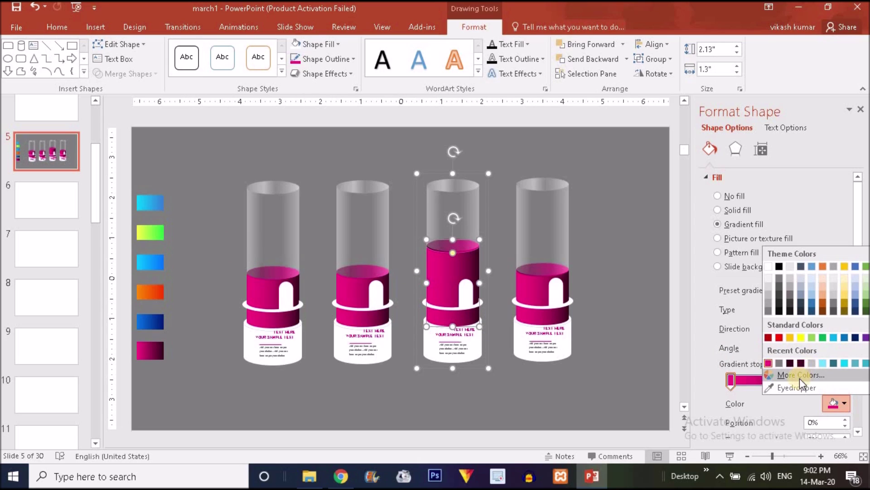
{"action": "left_click", "coordinate": [719, 228]}
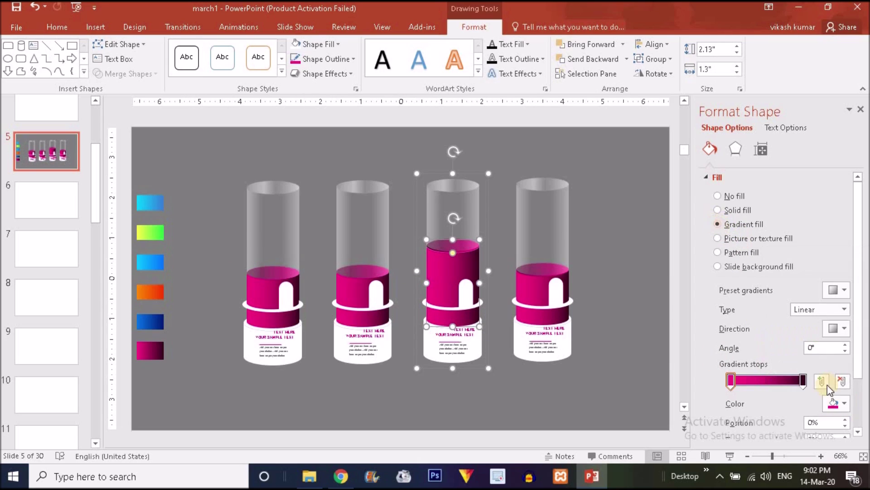
{"action": "left_click", "coordinate": [843, 404]}
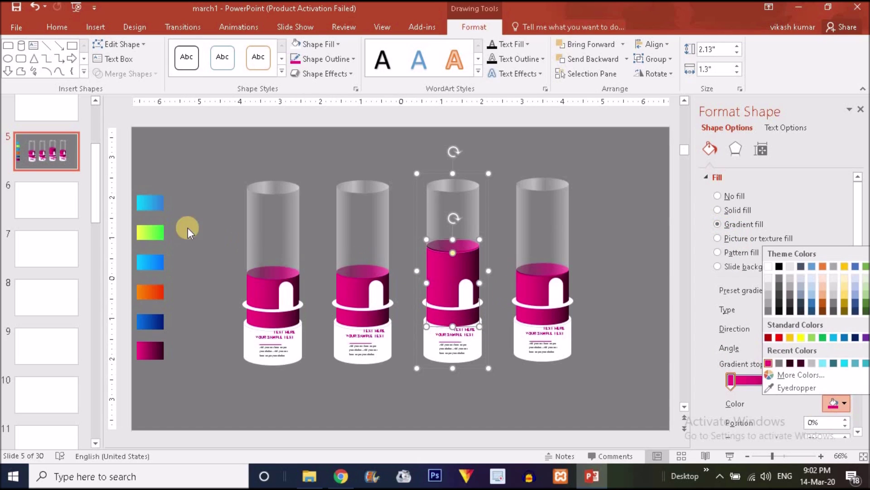
{"action": "left_click", "coordinate": [789, 387]}
{"action": "left_click", "coordinate": [141, 231]}
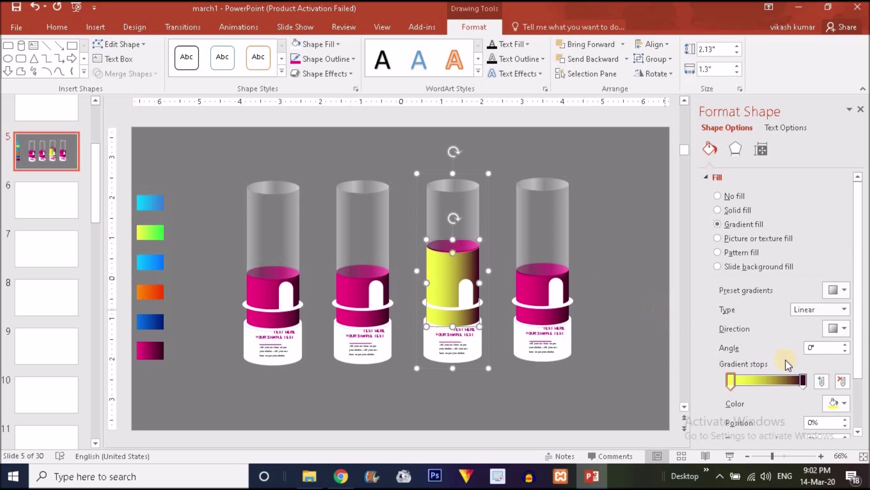
Step: Set the third cylinder's end gradient stop to the green sampled from the yellow-green swatch
{"action": "left_click", "coordinate": [804, 382]}
{"action": "left_click", "coordinate": [838, 403]}
{"action": "left_click", "coordinate": [791, 387]}
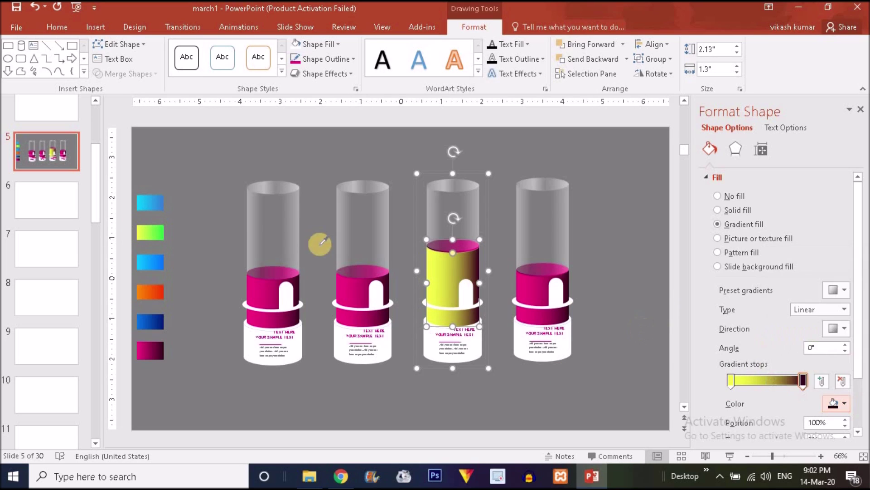
{"action": "left_click", "coordinate": [164, 232]}
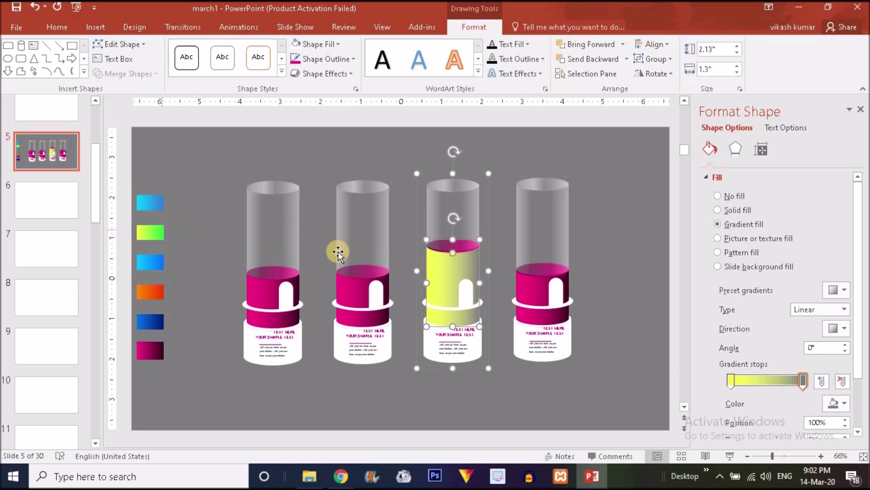
{"action": "left_click", "coordinate": [845, 403]}
{"action": "left_click", "coordinate": [791, 387]}
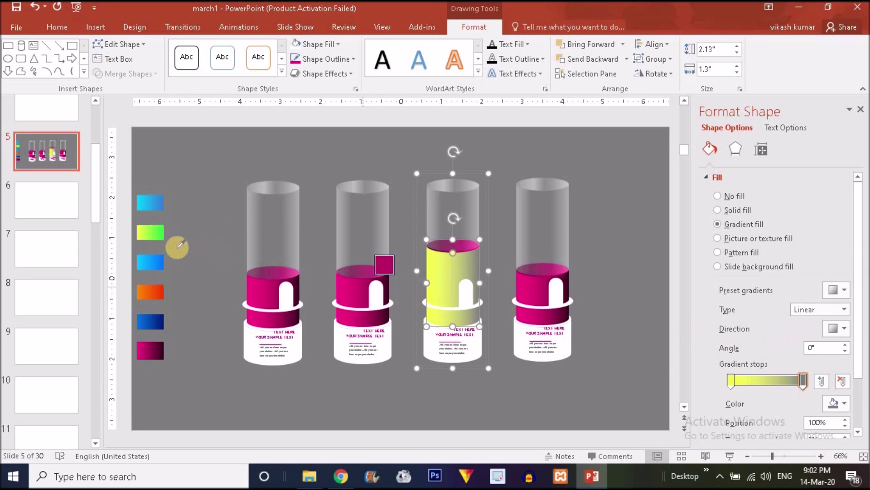
{"action": "left_click", "coordinate": [157, 231]}
Step: Lift the glass cylinder off the third tube and set the pink top ellipse's end gradient stop to the recent green
{"action": "left_click", "coordinate": [458, 219]}
{"action": "left_click_drag", "start_coordinate": [458, 220], "coordinate": [454, 197]}
{"action": "left_click", "coordinate": [455, 247]}
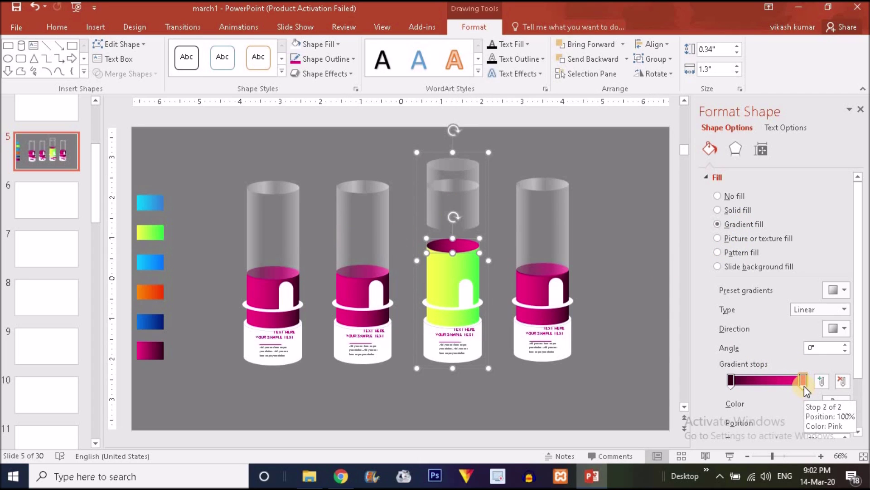
{"action": "left_click", "coordinate": [844, 403]}
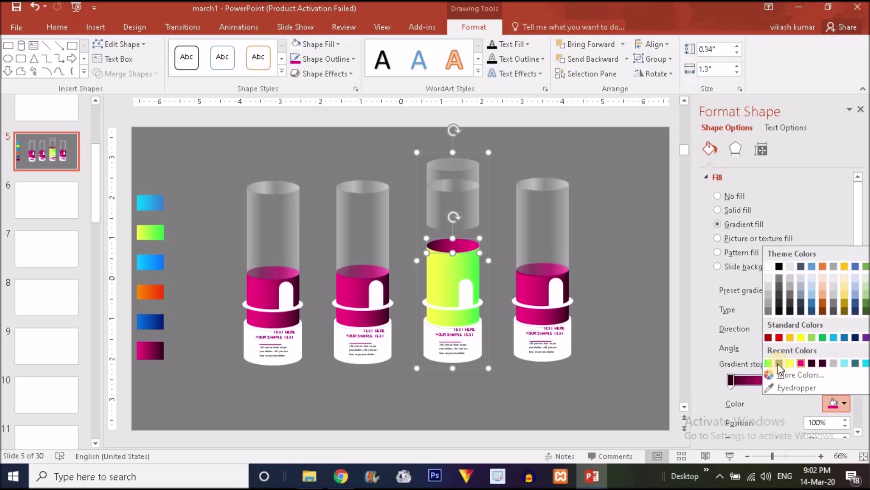
{"action": "left_click", "coordinate": [770, 364]}
Step: Make the ellipse's dark gradient stop yellow and rearrange the stops so the gradient runs from green to yellow
{"action": "left_click", "coordinate": [731, 380]}
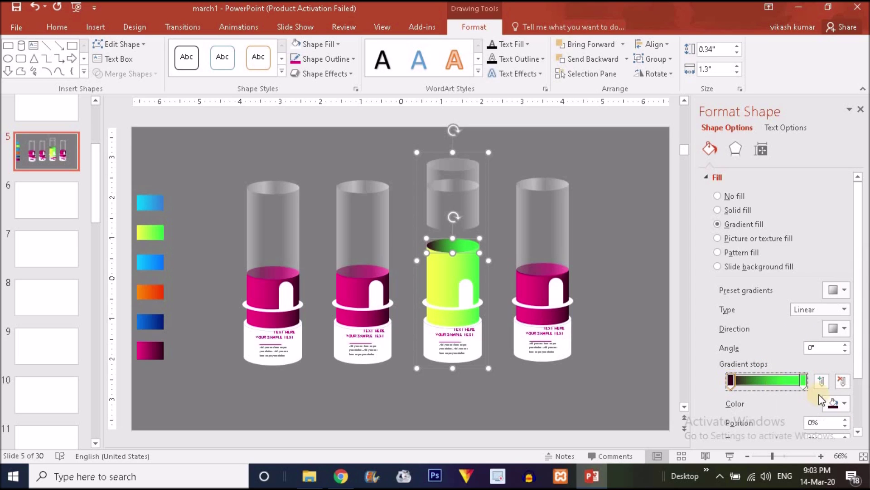
{"action": "left_click", "coordinate": [841, 402]}
{"action": "left_click", "coordinate": [800, 337]}
{"action": "left_click", "coordinate": [841, 402]}
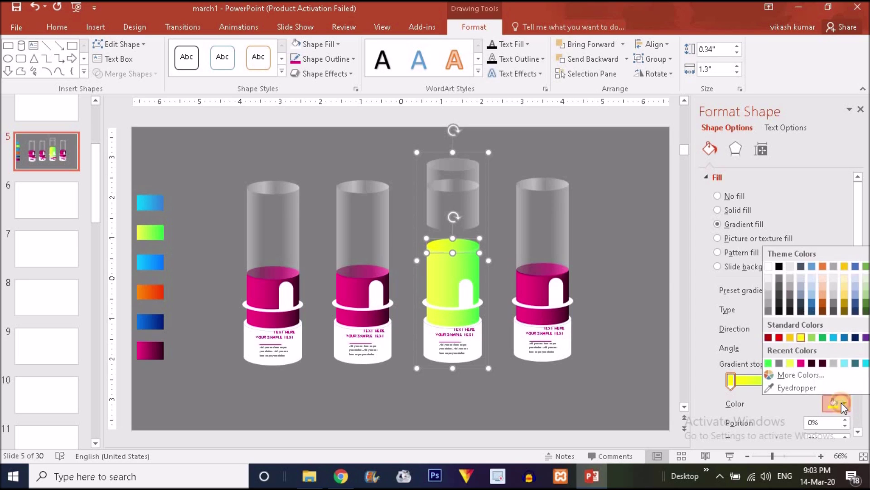
{"action": "left_click", "coordinate": [790, 364]}
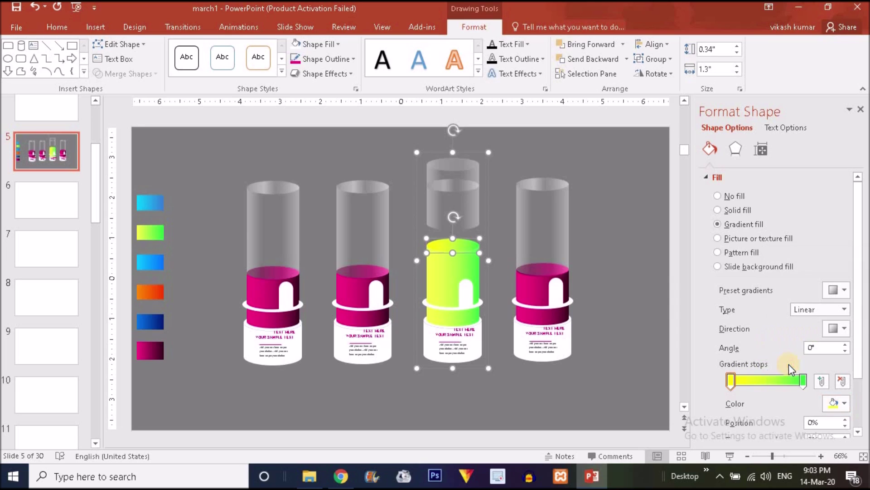
{"action": "left_click_drag", "start_coordinate": [731, 379], "coordinate": [696, 374]}
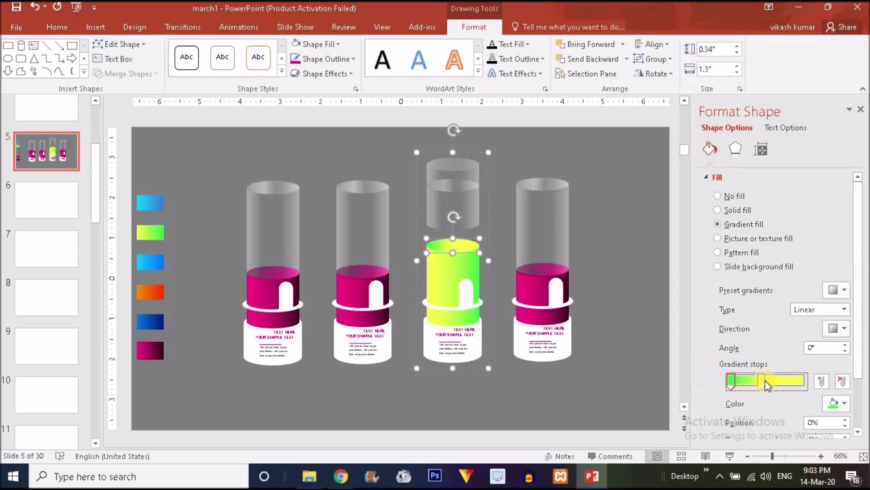
Step: Move the remaining glass piece of the third tube up to line up with the raised glass cylinder
{"action": "left_click", "coordinate": [466, 207]}
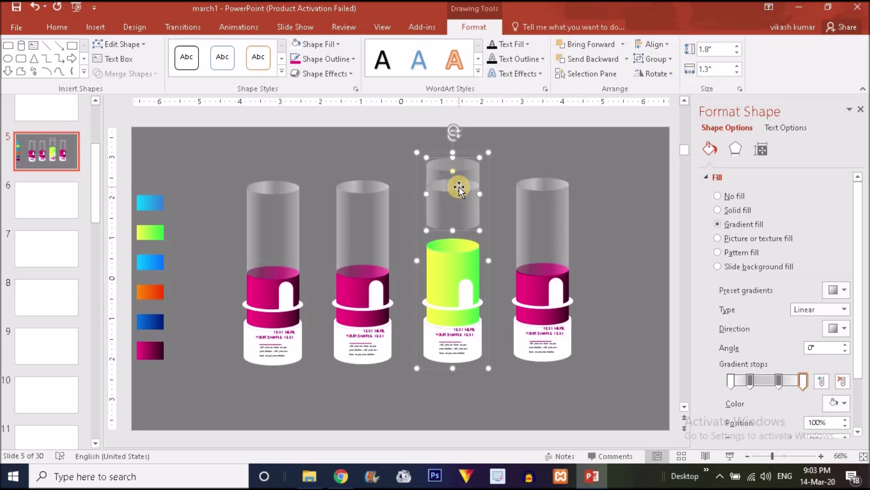
{"action": "left_click", "coordinate": [459, 190]}
{"action": "mouse_move", "coordinate": [458, 190]}
{"action": "left_mouse_down"}
{"action": "mouse_move", "coordinate": [455, 171]}
{"action": "mouse_move", "coordinate": [463, 189]}
{"action": "mouse_move", "coordinate": [463, 179]}
{"action": "left_mouse_up"}
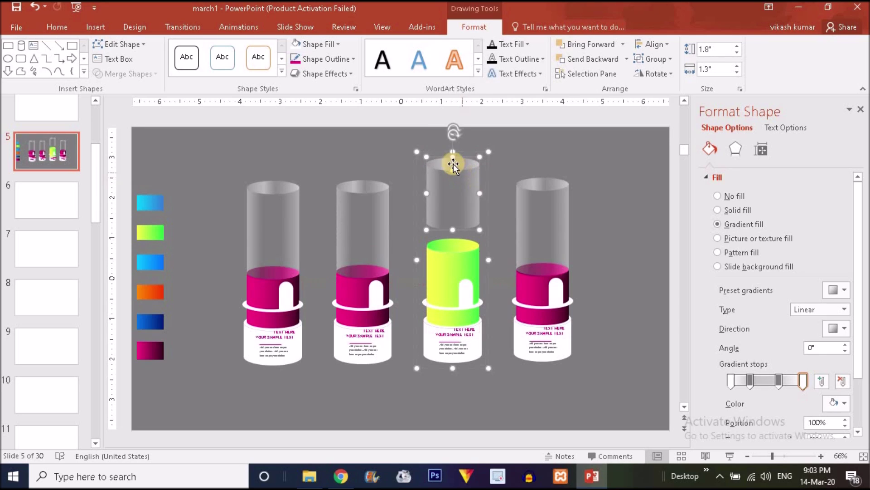
Step: Lower the third tube's glass pieces back onto the top of the yellow-green cylinder
{"action": "left_click", "coordinate": [453, 186], "text": "shift"}
{"action": "left_click_drag", "start_coordinate": [453, 186], "coordinate": [460, 209]}
{"action": "left_click", "coordinate": [496, 230]}
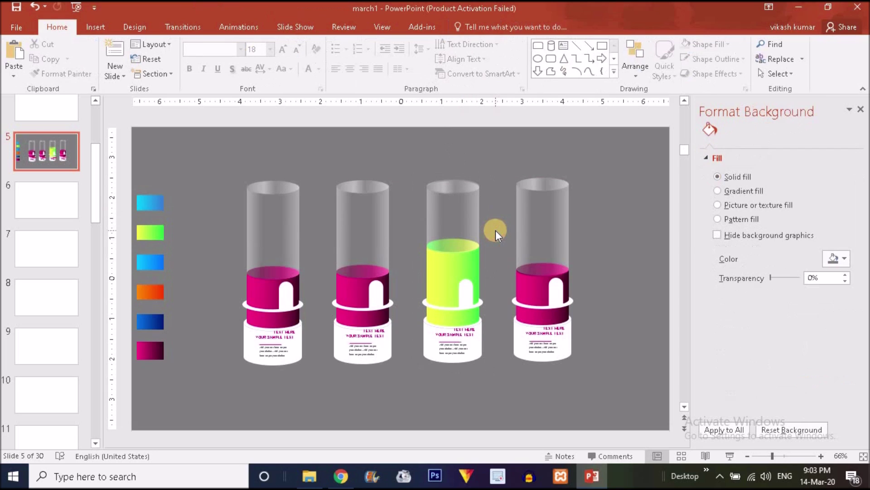
Step: Shorten the second tube's glass cylinder and extend the pink cylinder upward to about 2.71", with its ellipse at the top
{"action": "left_click", "coordinate": [351, 290]}
{"action": "left_click_drag", "start_coordinate": [361, 268], "coordinate": [363, 220]}
{"action": "left_click", "coordinate": [363, 263]}
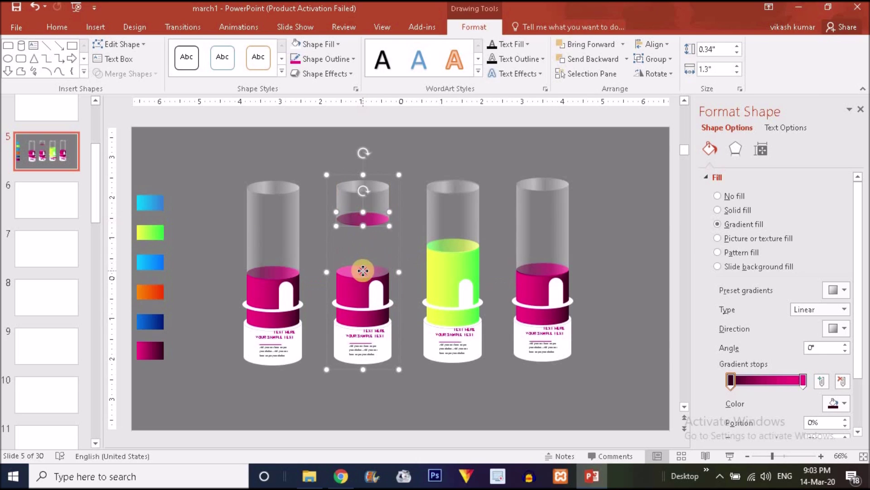
{"action": "left_click_drag", "start_coordinate": [364, 263], "coordinate": [367, 225]}
{"action": "mouse_move", "coordinate": [370, 224]}
{"action": "left_mouse_down"}
{"action": "mouse_move", "coordinate": [370, 198]}
{"action": "mouse_move", "coordinate": [366, 223]}
{"action": "left_mouse_up"}
{"action": "left_click", "coordinate": [366, 224]}
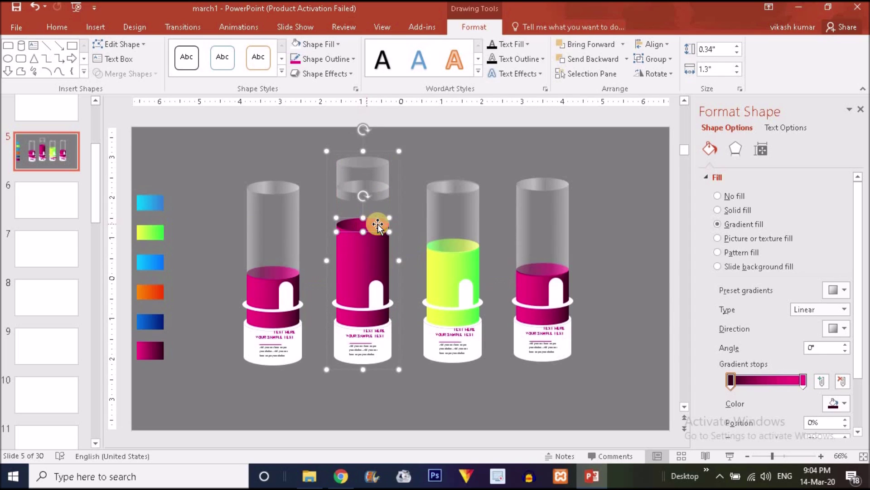
Step: Lower the second tube's glass pieces back onto the pink cylinder, in line with the neighbouring tubes
{"action": "left_click", "coordinate": [404, 226]}
{"action": "left_click", "coordinate": [374, 209]}
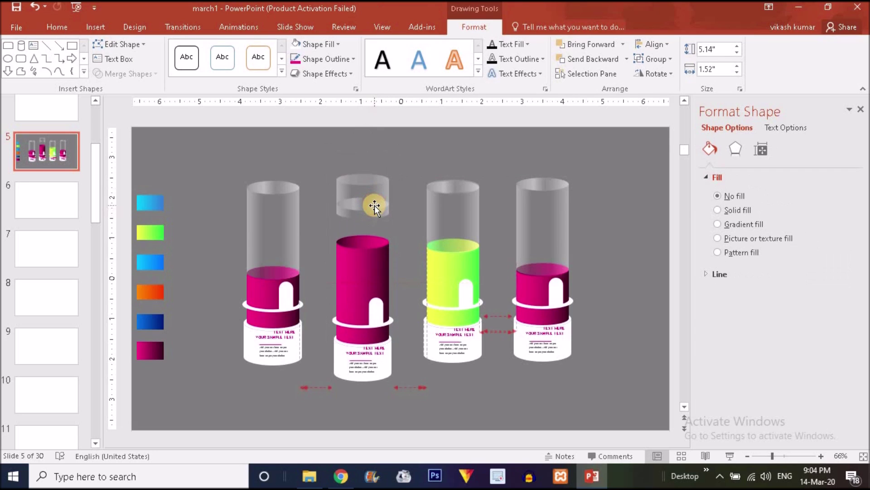
{"action": "left_click", "coordinate": [376, 197]}
{"action": "left_click_drag", "start_coordinate": [376, 197], "coordinate": [376, 221]}
{"action": "left_click", "coordinate": [360, 225]}
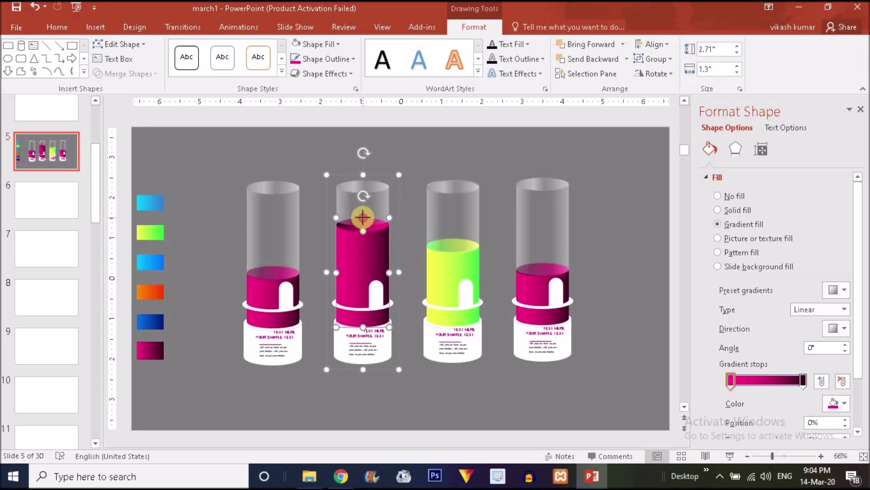
Step: Set the second cylinder's height to about 2.87" and fit its top ellipse and the glass cylinder to the new upper edge
{"action": "left_click", "coordinate": [358, 202]}
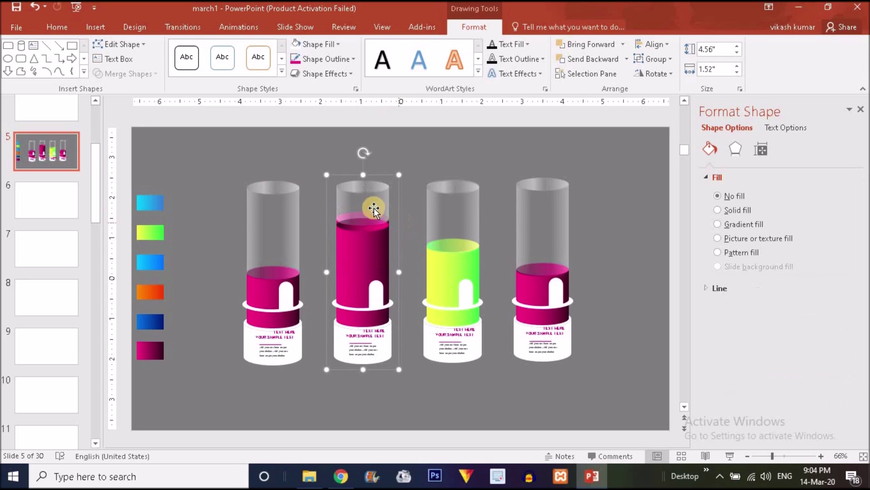
{"action": "left_click", "coordinate": [368, 234]}
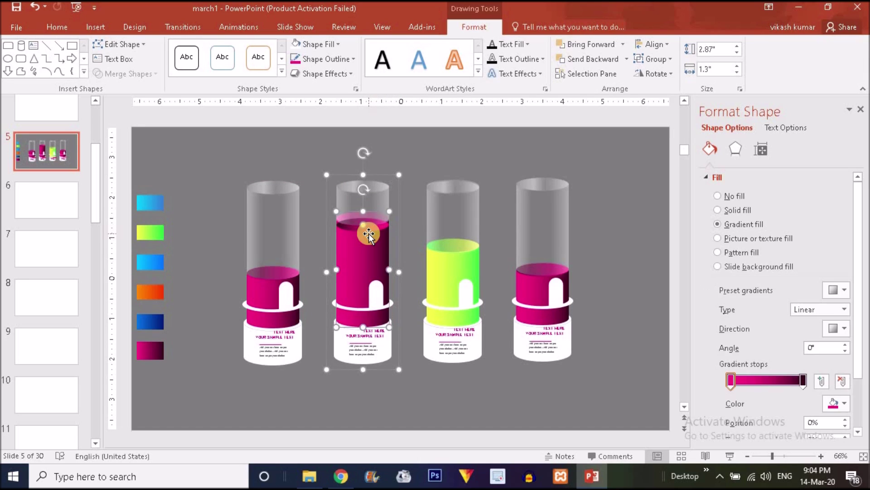
{"action": "left_click", "coordinate": [379, 212]}
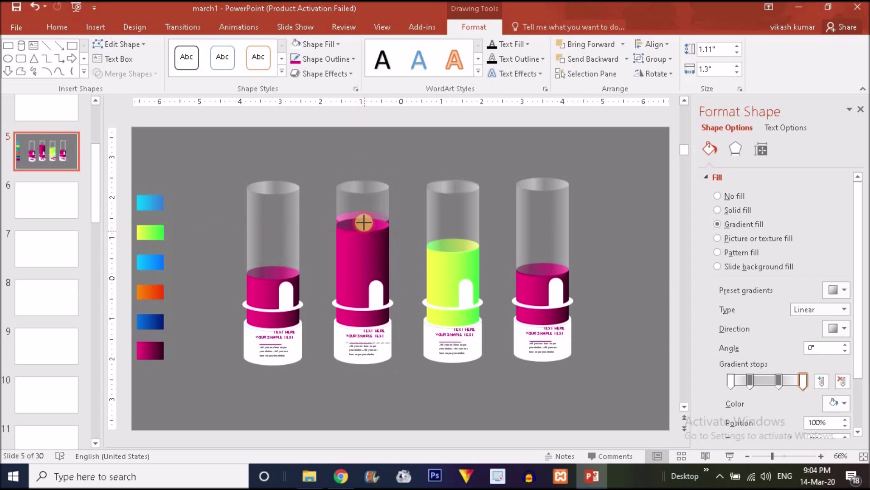
{"action": "left_click", "coordinate": [366, 220]}
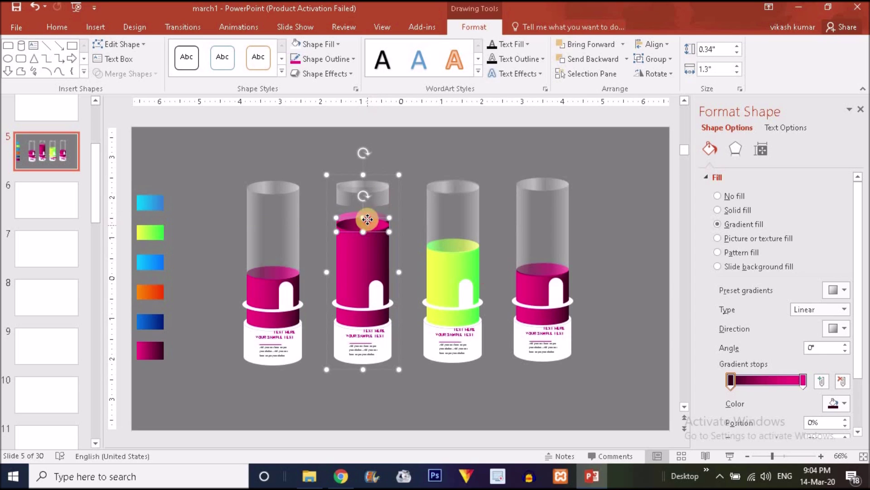
{"action": "left_click", "coordinate": [361, 198]}
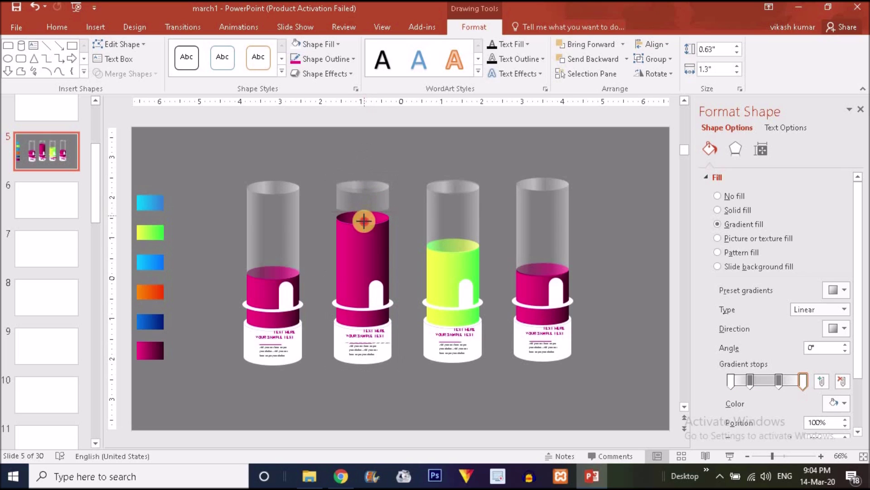
{"action": "left_click", "coordinate": [363, 222]}
{"action": "left_click", "coordinate": [409, 231]}
{"action": "left_click", "coordinate": [364, 252]}
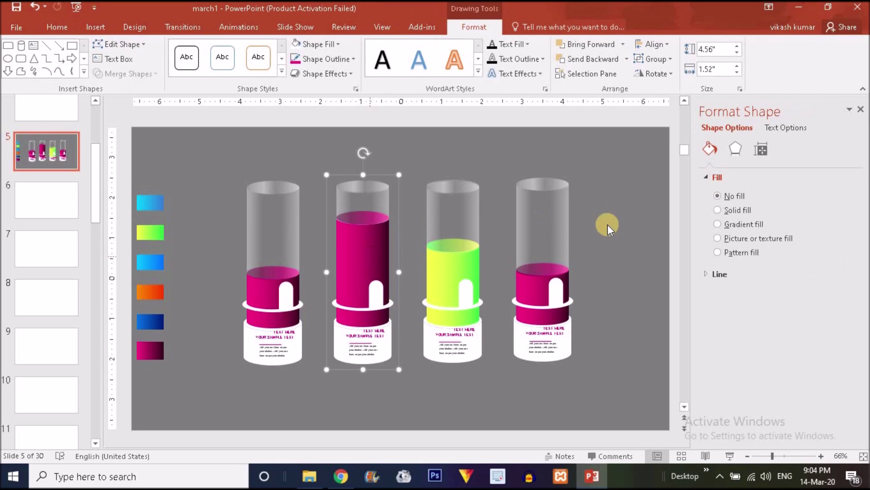
Step: Set the second cylinder's end gradient stop to the light blue sampled from the topmost swatch
{"action": "left_click", "coordinate": [718, 224]}
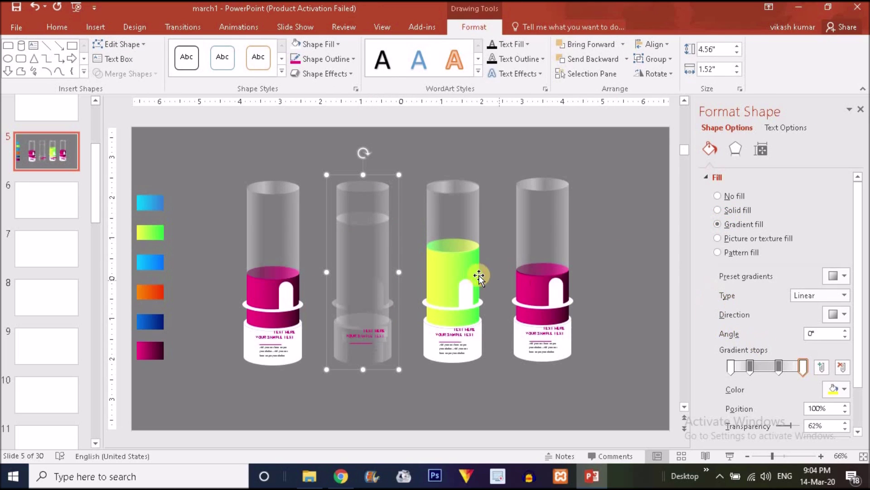
{"action": "key", "text": "ctrl+z"}
{"action": "left_click", "coordinate": [369, 248]}
{"action": "left_click", "coordinate": [803, 380]}
{"action": "left_click", "coordinate": [844, 403]}
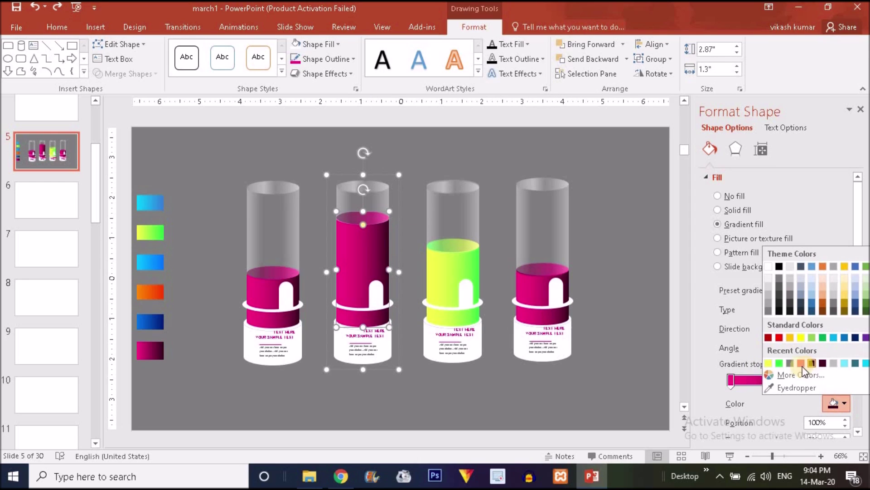
{"action": "left_click", "coordinate": [791, 388]}
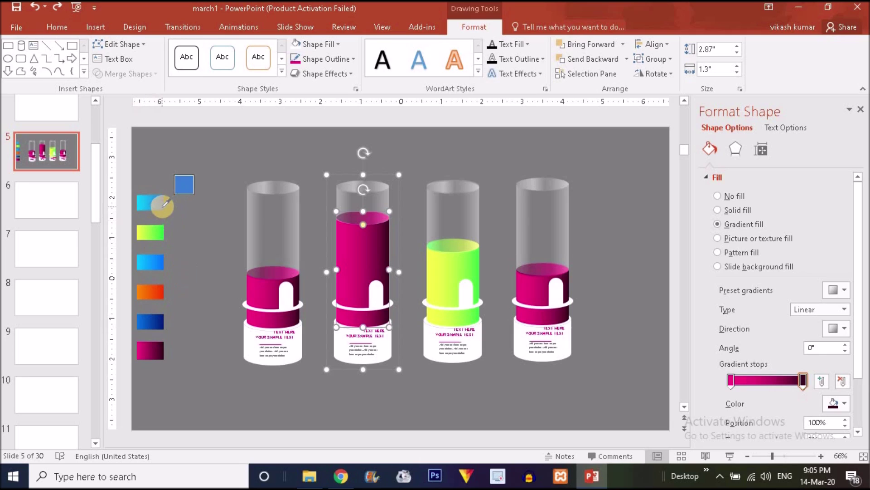
{"action": "left_click", "coordinate": [144, 200]}
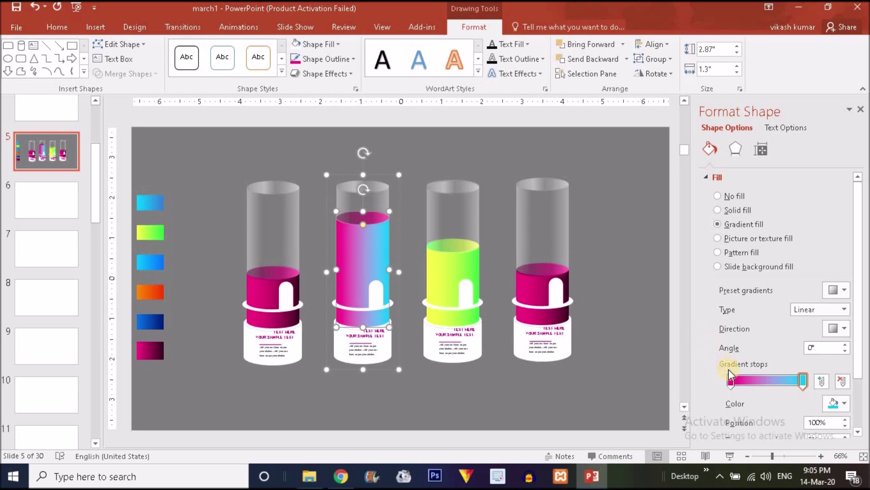
Step: Set the second cylinder's pink stop to the swatch's darker blue and rearrange the stops so the gradient runs from light to dark blue
{"action": "left_click", "coordinate": [844, 403]}
{"action": "left_click", "coordinate": [807, 383]}
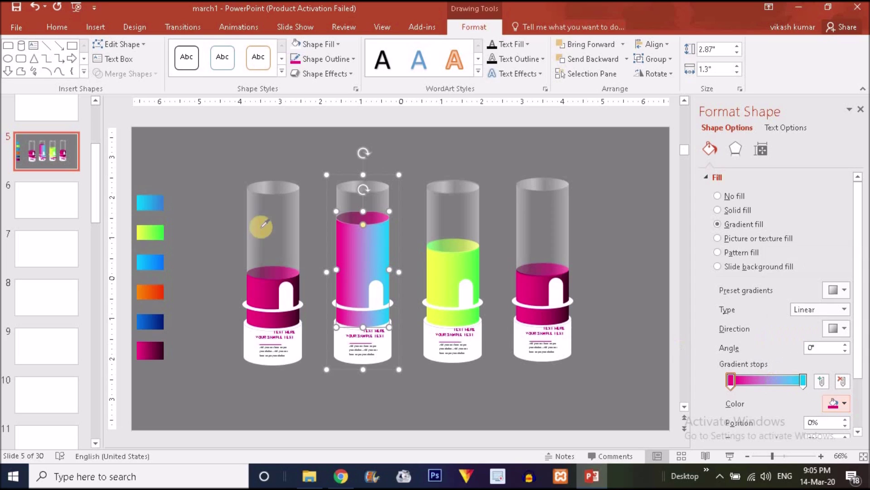
{"action": "left_click", "coordinate": [162, 203]}
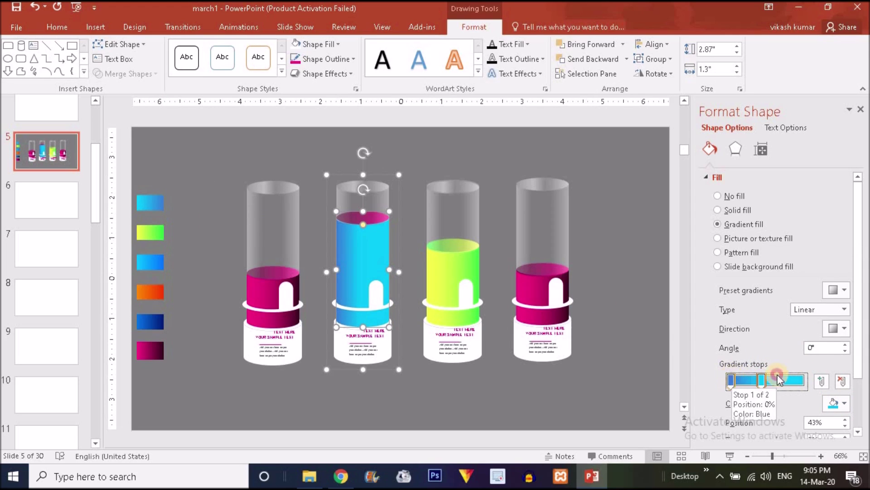
{"action": "left_click_drag", "start_coordinate": [732, 376], "coordinate": [762, 380]}
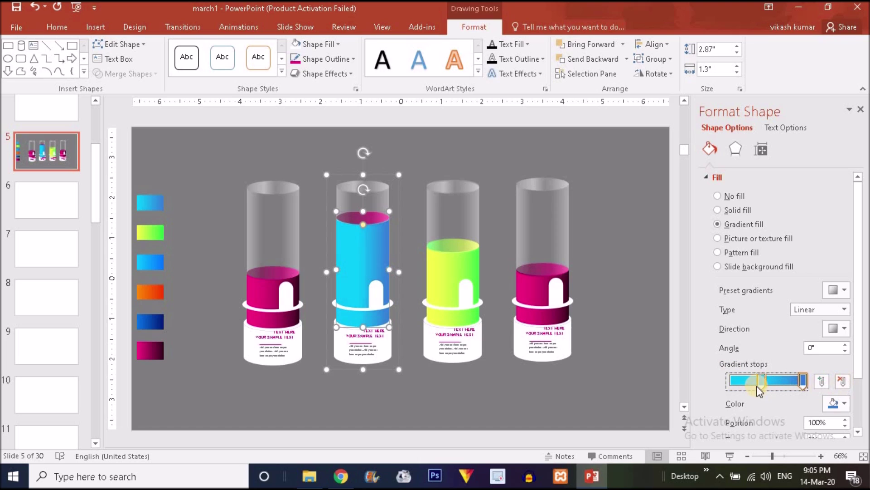
{"action": "left_click", "coordinate": [410, 240]}
Step: Lift the glass cylinder off the second tube and set the pink ellipse's dark gradient stop to the recent light blue
{"action": "left_click", "coordinate": [367, 202]}
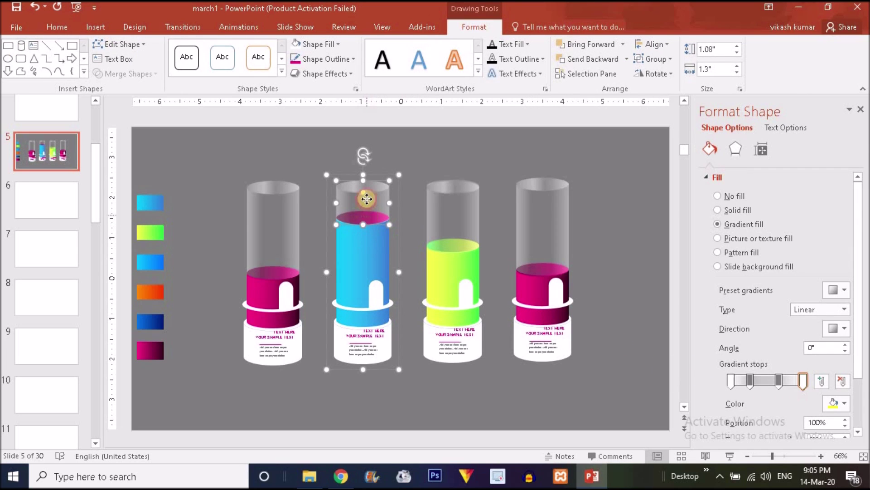
{"action": "left_click_drag", "start_coordinate": [367, 201], "coordinate": [367, 187]}
{"action": "left_click", "coordinate": [363, 218]}
{"action": "left_click", "coordinate": [841, 403]}
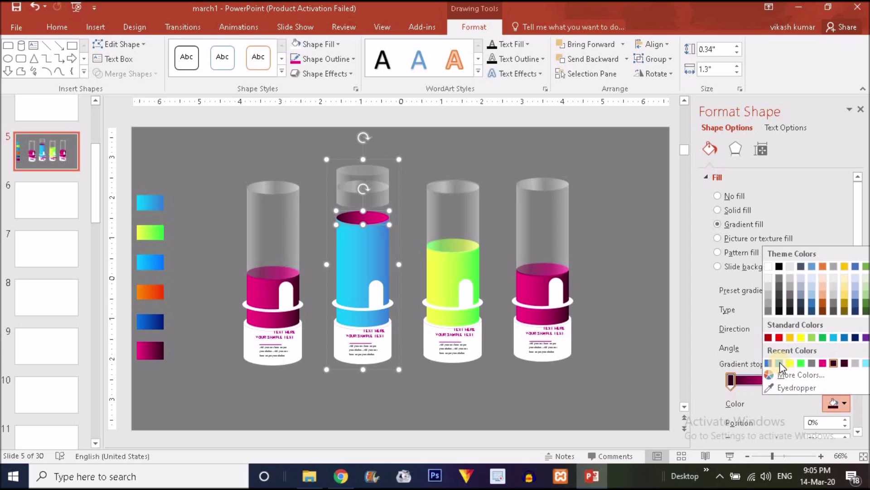
{"action": "left_click", "coordinate": [779, 362]}
Step: Set the ellipse's pink end stop to the recent darker blue and rearrange the stops to reverse the gradient
{"action": "left_click", "coordinate": [804, 382]}
{"action": "left_click", "coordinate": [840, 402]}
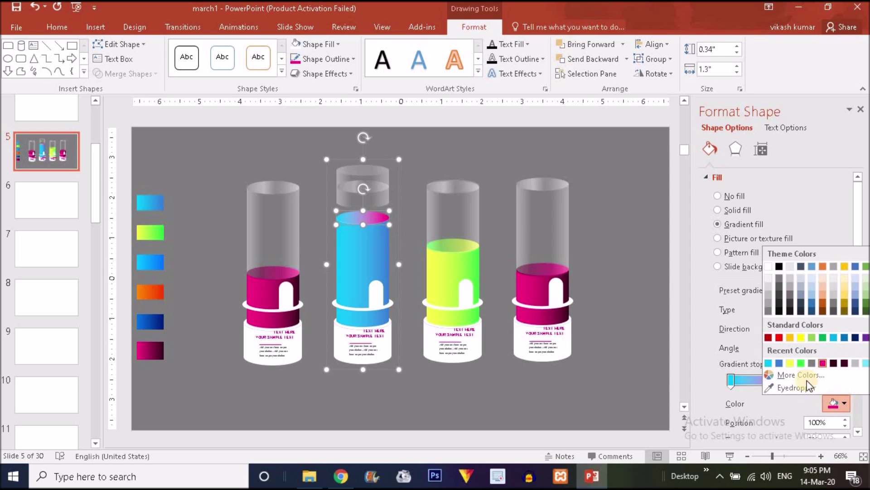
{"action": "left_click", "coordinate": [779, 362]}
{"action": "left_click", "coordinate": [800, 379]}
{"action": "left_click_drag", "start_coordinate": [803, 379], "coordinate": [730, 382]}
Step: Lower the glass pieces back onto the blue cylinder and align them with the second tube
{"action": "left_click_drag", "start_coordinate": [378, 195], "coordinate": [379, 214]}
{"action": "left_click", "coordinate": [450, 170]}
{"action": "left_click", "coordinate": [375, 202]}
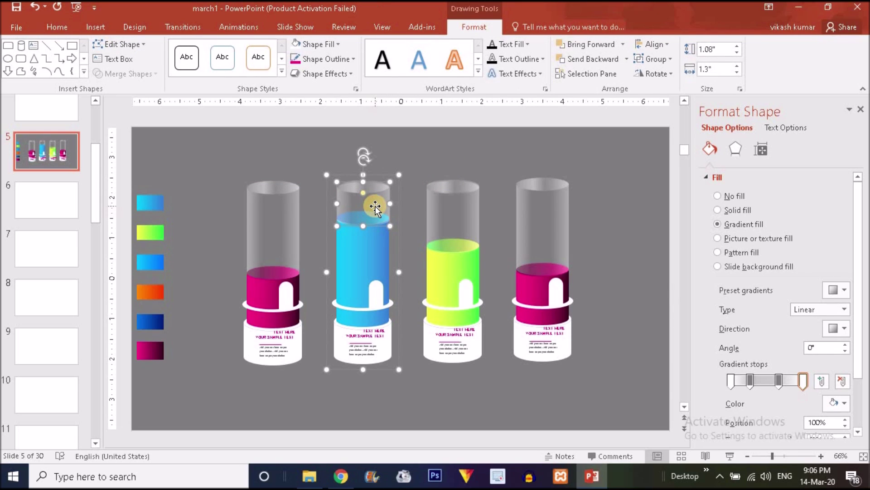
{"action": "left_click", "coordinate": [325, 214]}
{"action": "left_click", "coordinate": [348, 212]}
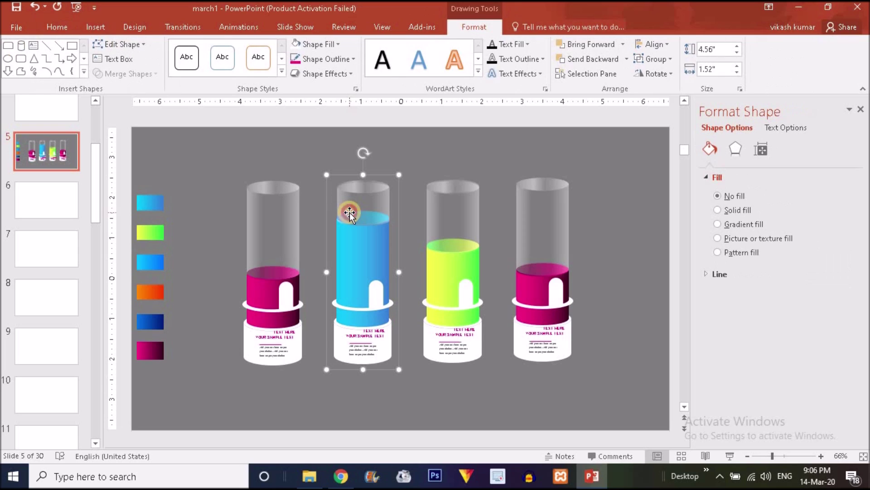
{"action": "left_click", "coordinate": [510, 168]}
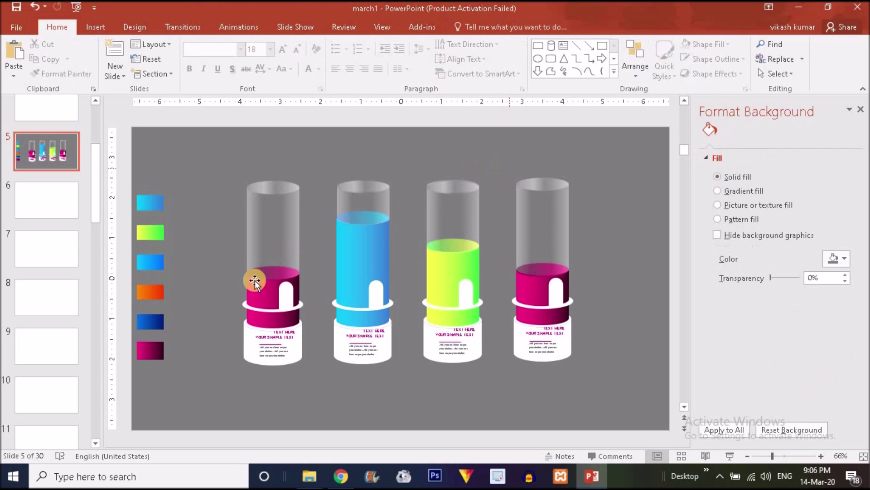
Step: Shorten the first tube's glass cylinder from below and move the pink top ellipse upward off the cylinder
{"action": "left_click", "coordinate": [255, 280]}
{"action": "left_click", "coordinate": [255, 280]}
{"action": "left_click", "coordinate": [283, 231]}
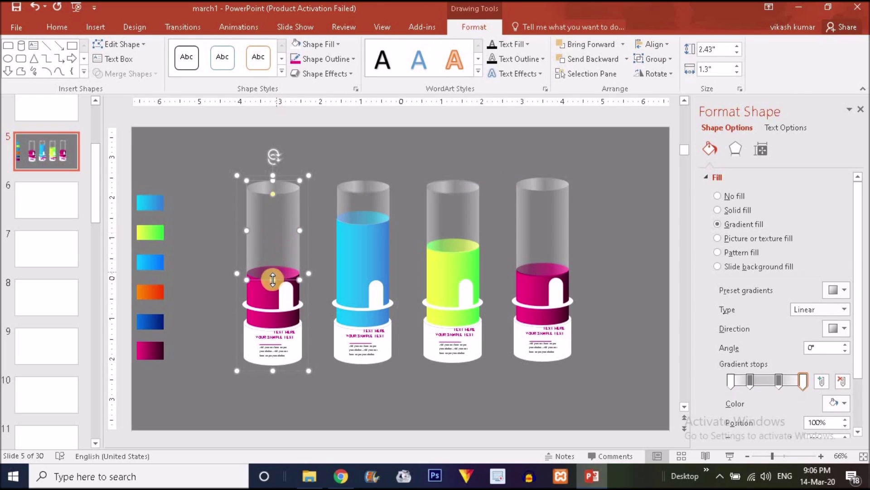
{"action": "left_click_drag", "start_coordinate": [272, 279], "coordinate": [273, 210]}
{"action": "left_click", "coordinate": [272, 270]}
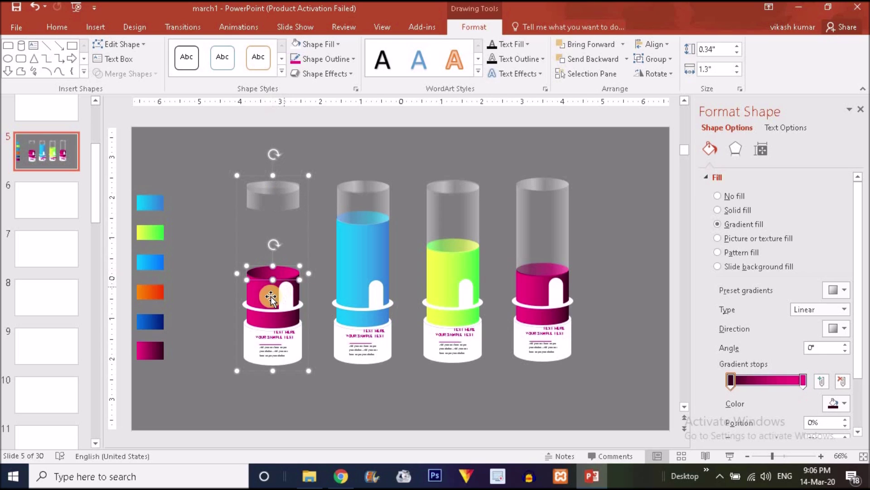
{"action": "left_click_drag", "start_coordinate": [273, 267], "coordinate": [297, 144]}
Step: Make the first tube's pink cylinder about 3.2" tall and fit its ellipse and the glass pieces onto the top
{"action": "left_click", "coordinate": [311, 189]}
{"action": "left_click", "coordinate": [283, 190]}
{"action": "left_click", "coordinate": [283, 202]}
{"action": "left_click", "coordinate": [278, 204]}
{"action": "mouse_move", "coordinate": [271, 197]}
{"action": "left_mouse_down"}
{"action": "mouse_move", "coordinate": [272, 205]}
{"action": "mouse_move", "coordinate": [273, 169]}
{"action": "mouse_move", "coordinate": [273, 177]}
{"action": "mouse_move", "coordinate": [290, 167]}
{"action": "mouse_move", "coordinate": [279, 186]}
{"action": "left_mouse_up"}
{"action": "left_click", "coordinate": [362, 154]}
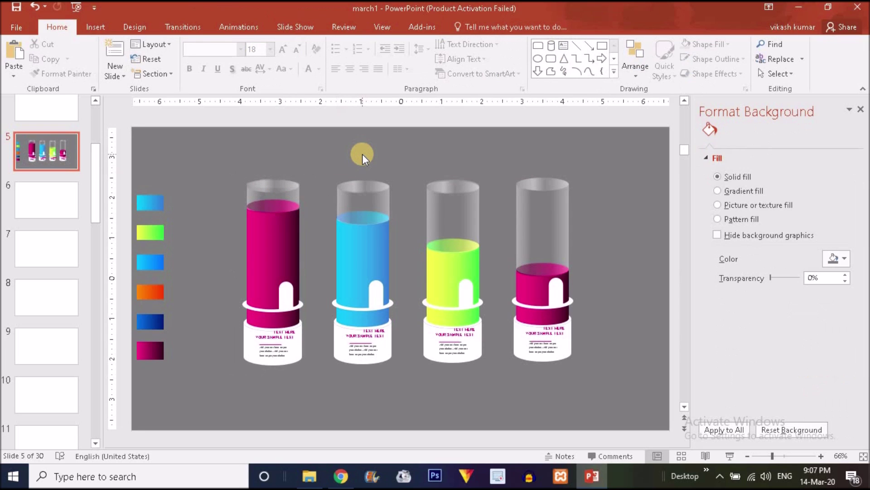
Step: Set the first cylinder's pink gradient stop to the red sampled from the orange-red swatch
{"action": "left_click", "coordinate": [286, 260]}
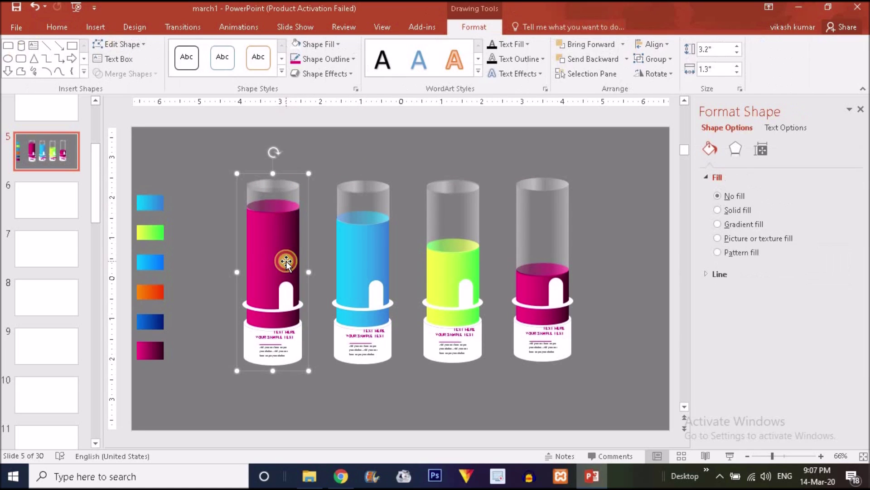
{"action": "left_click", "coordinate": [834, 403]}
{"action": "left_click", "coordinate": [797, 387]}
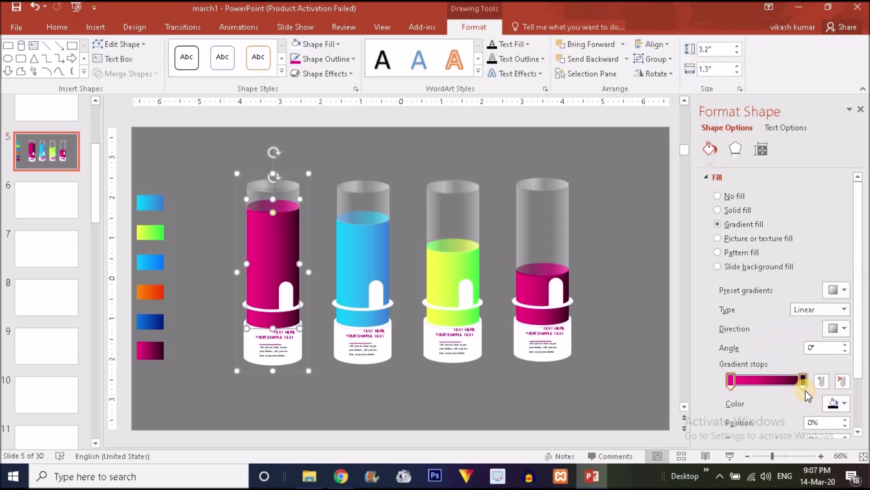
{"action": "left_click", "coordinate": [163, 294]}
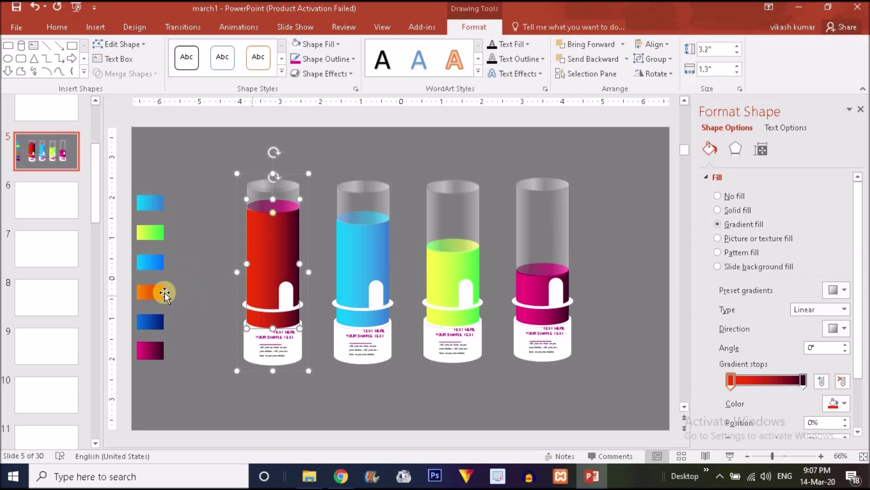
Step: Set the first cylinder's dark stop to the swatch's orange and rearrange the stops so the gradient runs from orange to red
{"action": "left_click", "coordinate": [803, 380]}
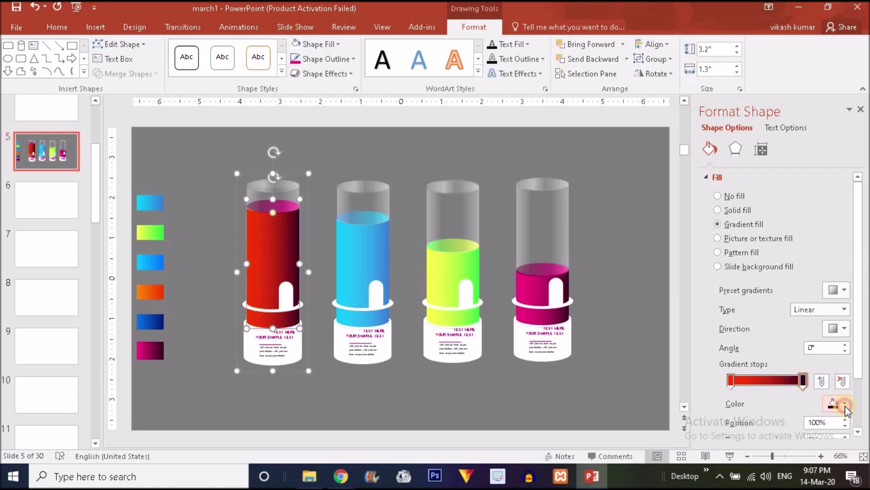
{"action": "left_click", "coordinate": [844, 403]}
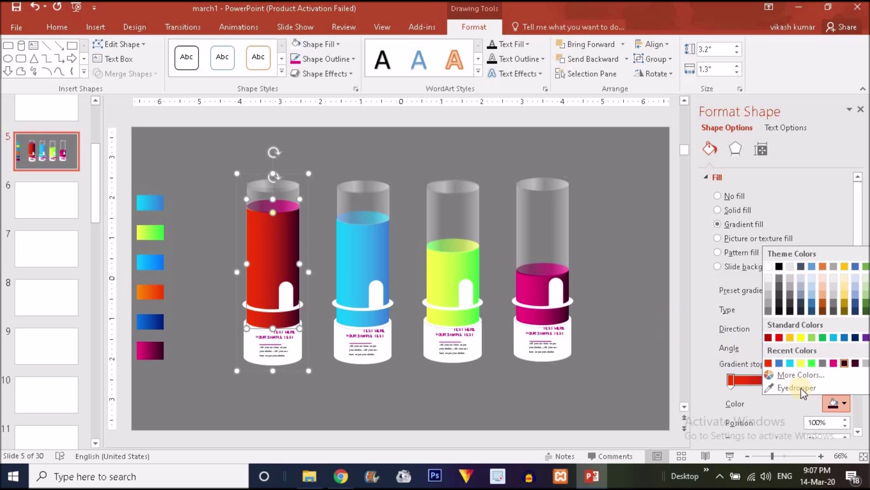
{"action": "left_click", "coordinate": [814, 365]}
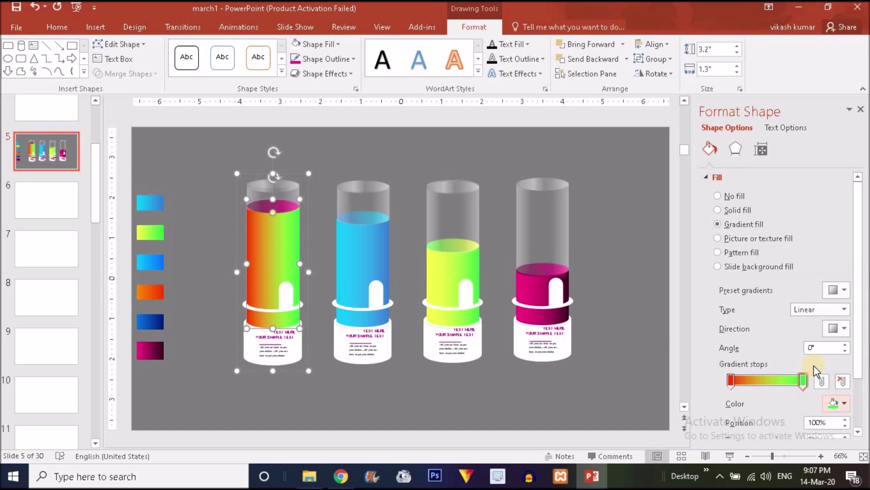
{"action": "left_click", "coordinate": [841, 403]}
{"action": "left_click", "coordinate": [786, 384]}
{"action": "left_click", "coordinate": [136, 292]}
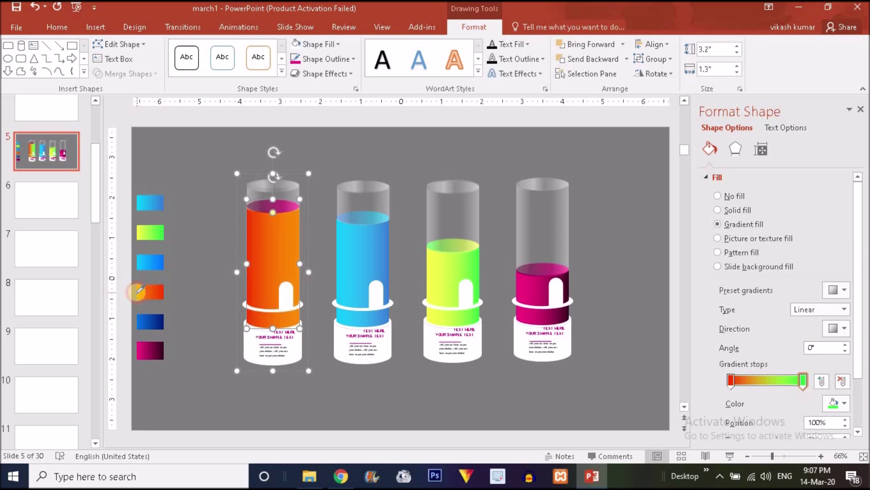
{"action": "left_click_drag", "start_coordinate": [765, 385], "coordinate": [812, 382]}
Step: Lift the glass piece off the first tube and recolour the pink top ellipse with a red-to-orange gradient
{"action": "left_click_drag", "start_coordinate": [292, 196], "coordinate": [291, 167]}
{"action": "left_click", "coordinate": [277, 209]}
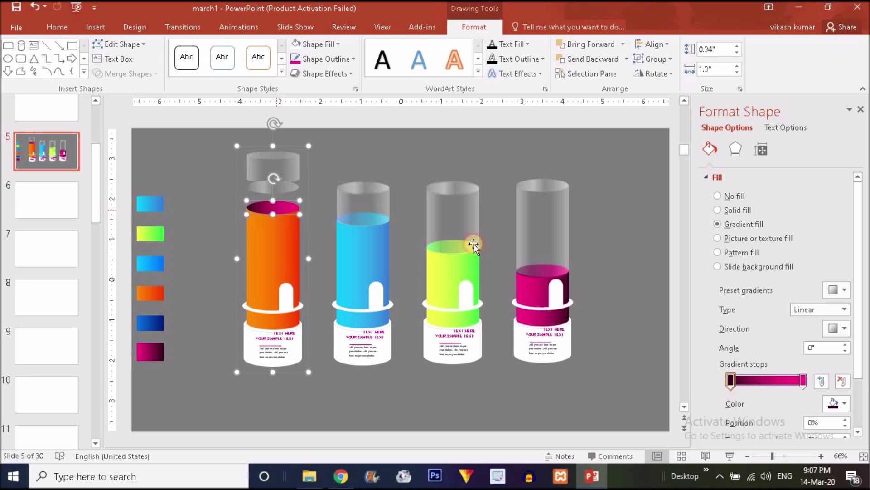
{"action": "left_click", "coordinate": [846, 404]}
{"action": "left_click", "coordinate": [791, 364]}
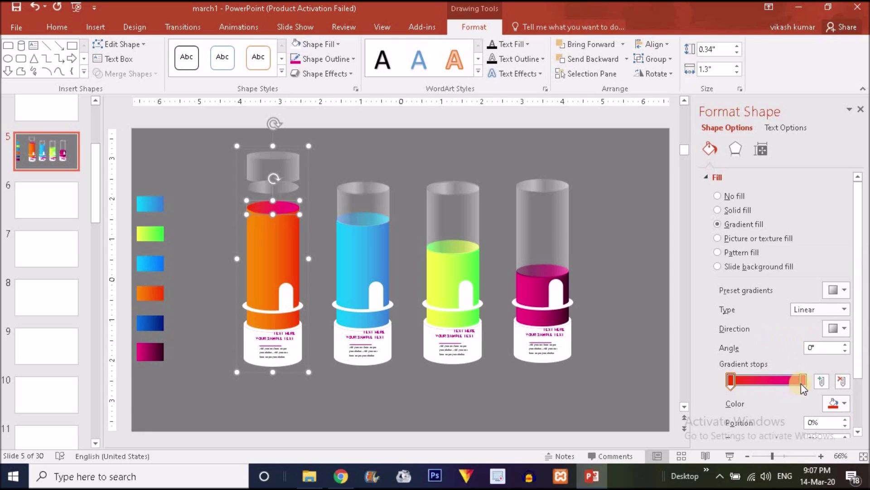
{"action": "left_click", "coordinate": [843, 403]}
{"action": "left_click", "coordinate": [780, 363]}
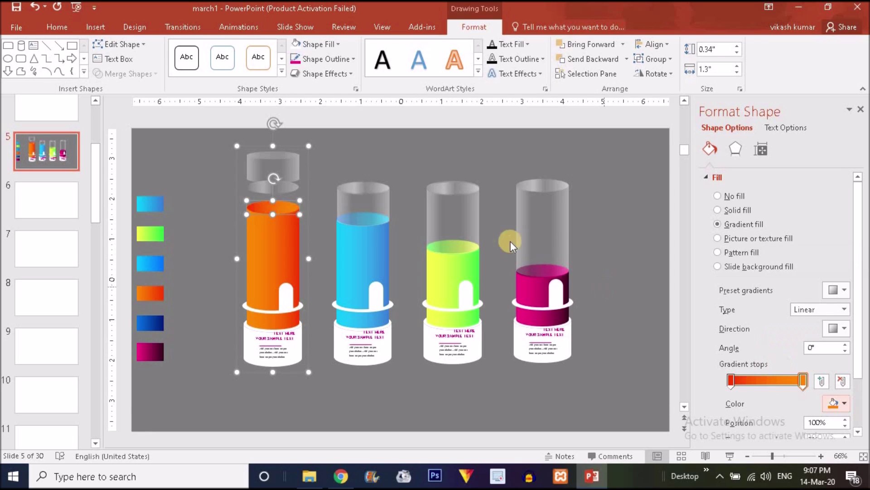
Step: Fit the first tube's glass cylinder and its grey rim ellipse back onto the orange cylinder, level with the second tube
{"action": "left_click", "coordinate": [388, 175]}
{"action": "left_click", "coordinate": [290, 169]}
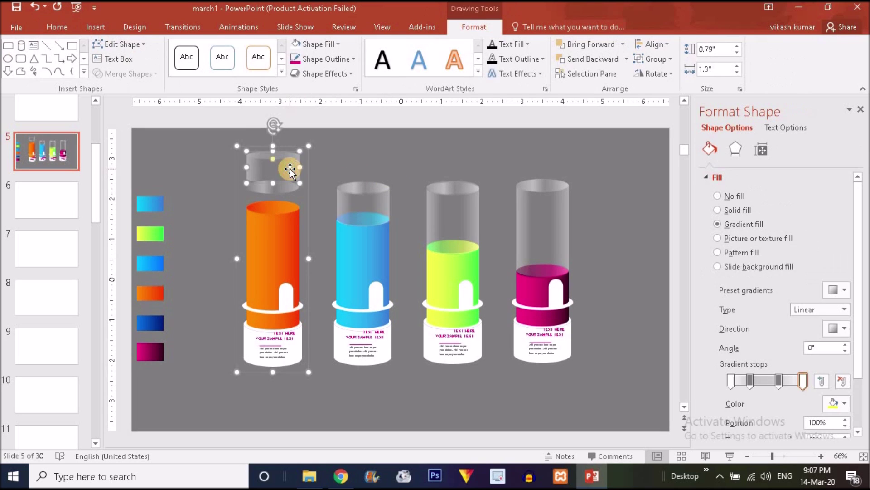
{"action": "left_click_drag", "start_coordinate": [278, 172], "coordinate": [291, 185]}
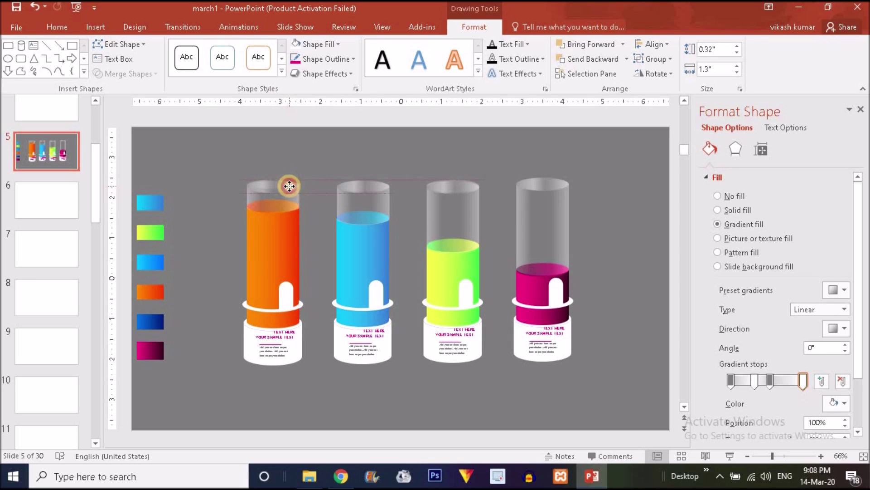
{"action": "left_click_drag", "start_coordinate": [290, 185], "coordinate": [290, 185]}
{"action": "right_click", "coordinate": [291, 185]}
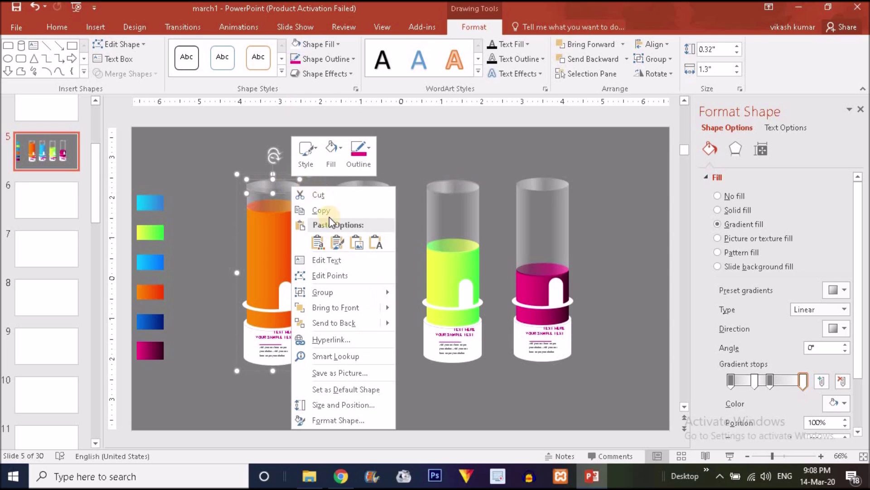
{"action": "left_click", "coordinate": [344, 310]}
{"action": "left_click", "coordinate": [325, 159]}
{"action": "left_click_drag", "start_coordinate": [273, 203], "coordinate": [262, 204]}
{"action": "key", "text": "ctrl+z"}
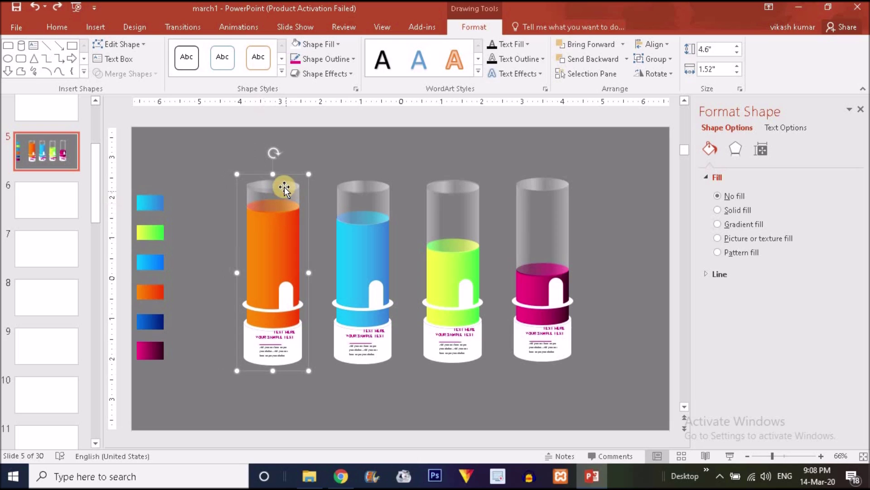
Step: Bring the grey ellipse at the first tube's mouth to the front and delete it
{"action": "left_click", "coordinate": [285, 188]}
{"action": "right_click", "coordinate": [285, 187]}
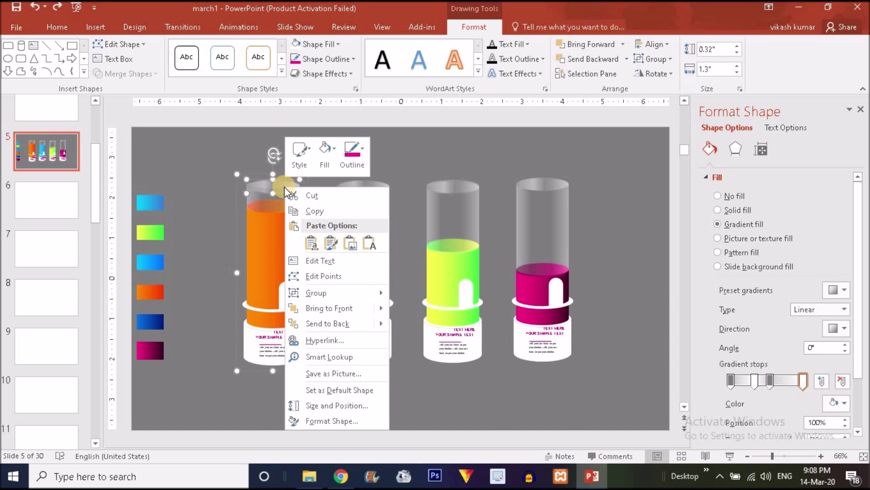
{"action": "left_click", "coordinate": [336, 310]}
{"action": "left_click_drag", "start_coordinate": [282, 184], "coordinate": [291, 156]}
{"action": "key", "text": "Delete"}
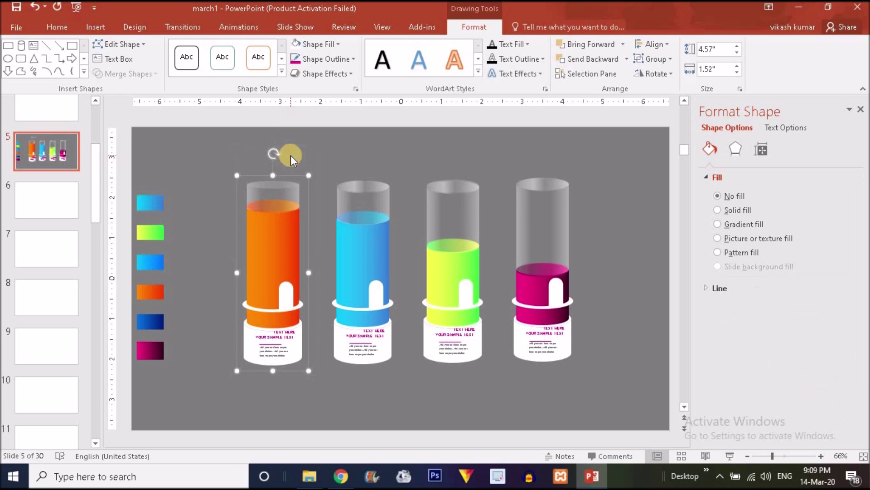
Step: Delete the grey gradient ellipses at the mouths of the other three tubes
{"action": "left_click", "coordinate": [374, 186]}
{"action": "left_click", "coordinate": [375, 188]}
{"action": "left_click", "coordinate": [446, 188]}
{"action": "key", "text": "Delete"}
{"action": "left_click", "coordinate": [542, 186]}
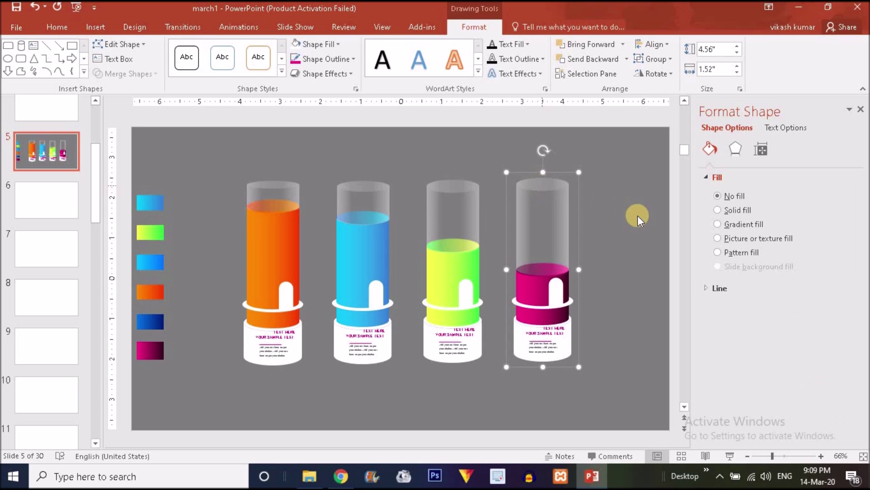
{"action": "left_click", "coordinate": [614, 216]}
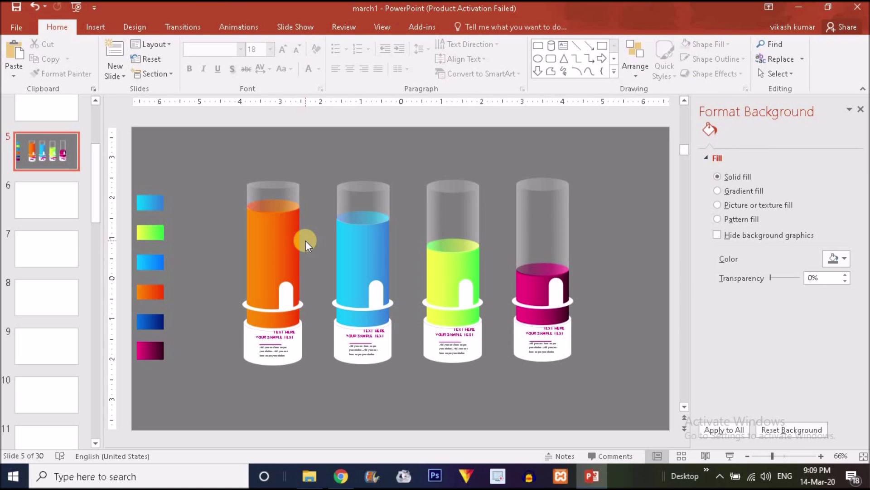
{"action": "left_click", "coordinate": [537, 279]}
{"action": "left_click", "coordinate": [537, 278]}
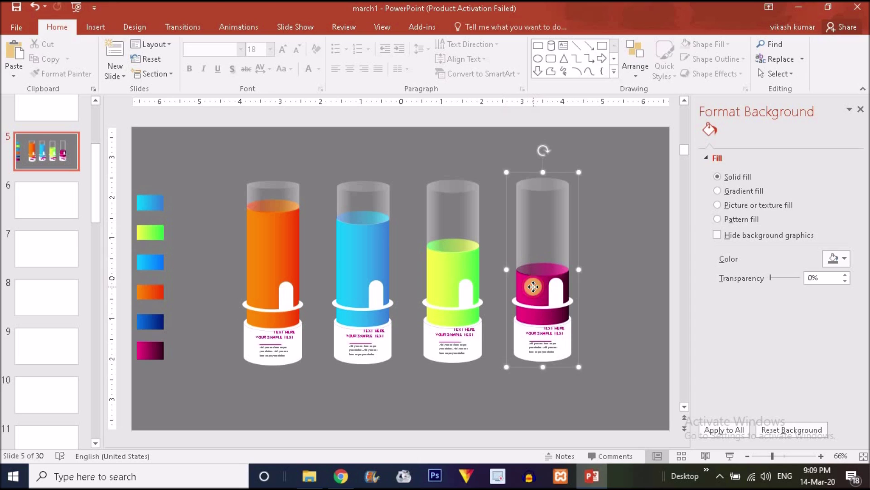
{"action": "left_click", "coordinate": [633, 257]}
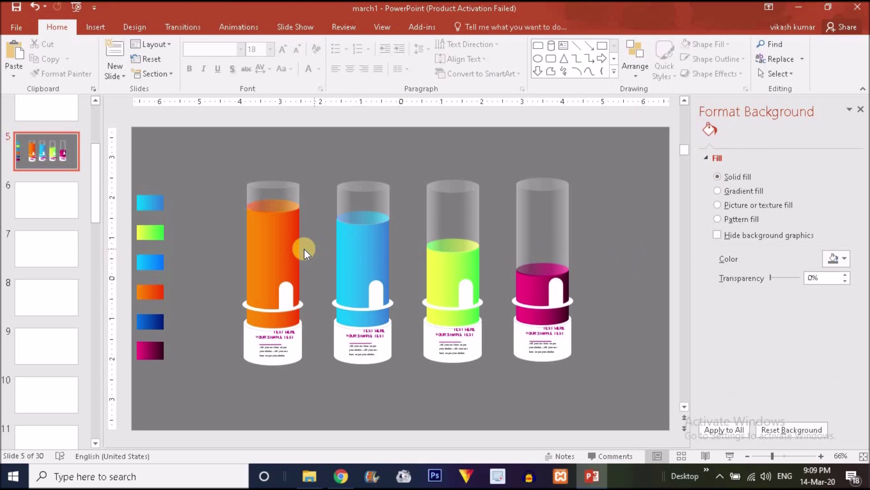
Step: Move the "TEXT HERE" box on the third tube's base beneath "YOUR SAMPLE TEXT"
{"action": "left_click", "coordinate": [684, 159]}
{"action": "left_click", "coordinate": [773, 462]}
{"action": "scroll", "coordinate": [222, 225], "scroll_direction": "up", "scroll_amount": 1}
{"action": "left_click", "coordinate": [424, 334]}
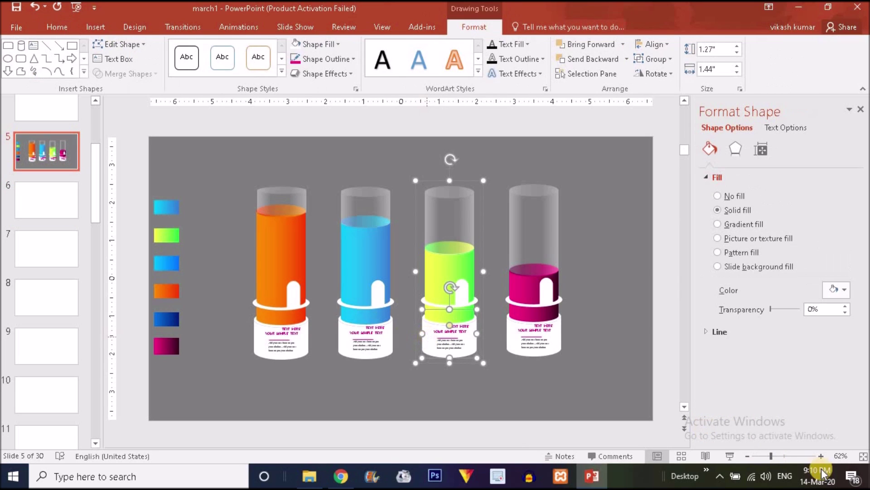
{"action": "left_click", "coordinate": [797, 454]}
{"action": "left_click", "coordinate": [449, 249]}
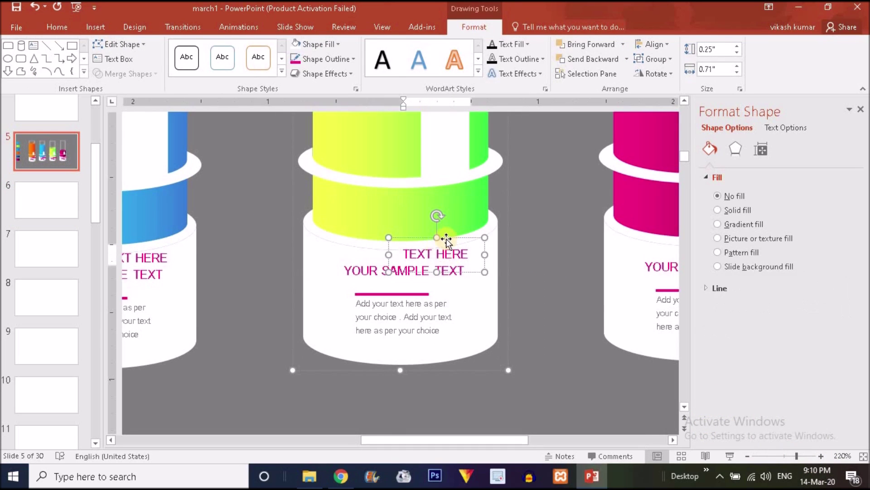
{"action": "left_click_drag", "start_coordinate": [450, 245], "coordinate": [404, 266]}
{"action": "triple_click", "coordinate": [406, 284]}
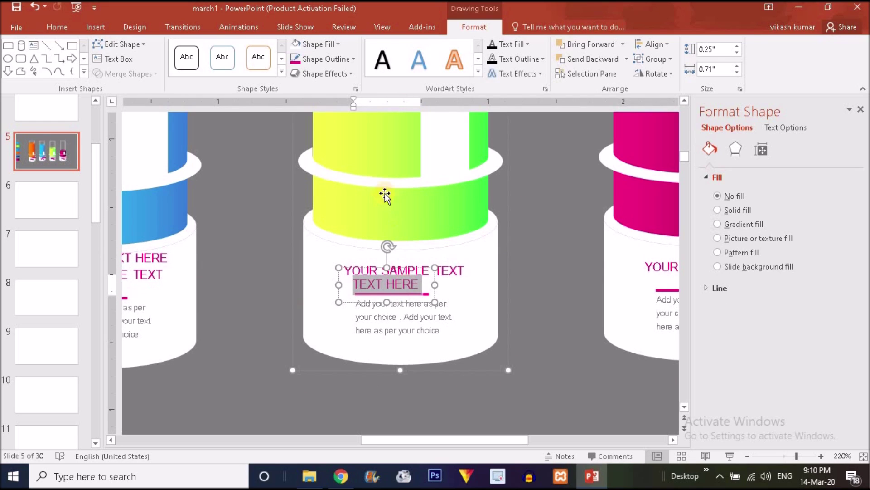
{"action": "left_click", "coordinate": [327, 45]}
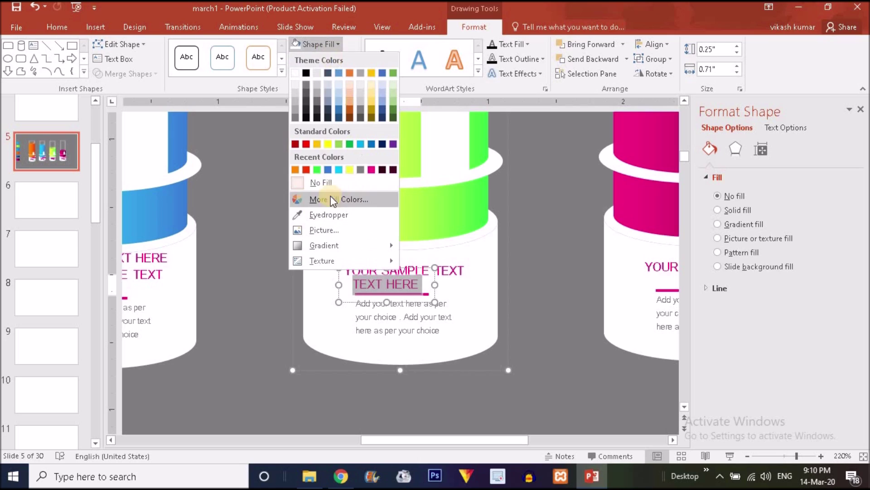
{"action": "left_click", "coordinate": [319, 172]}
{"action": "key", "text": "ctrl+z"}
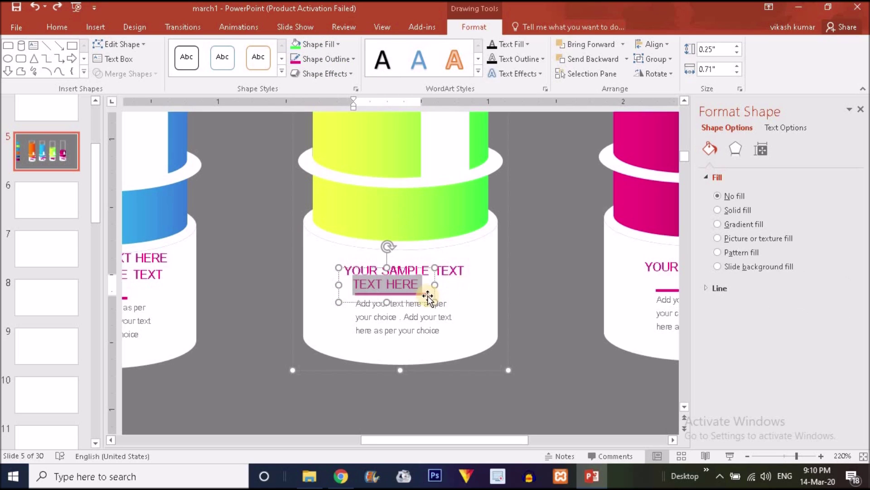
{"action": "left_click", "coordinate": [96, 27]}
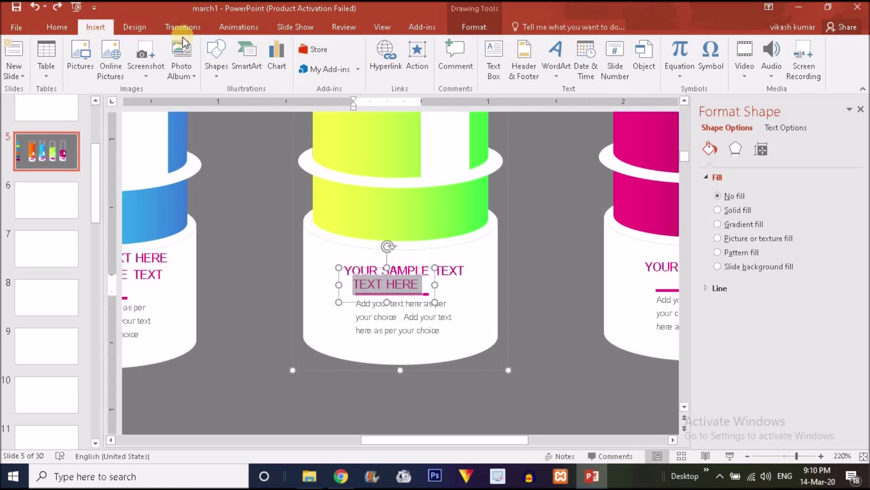
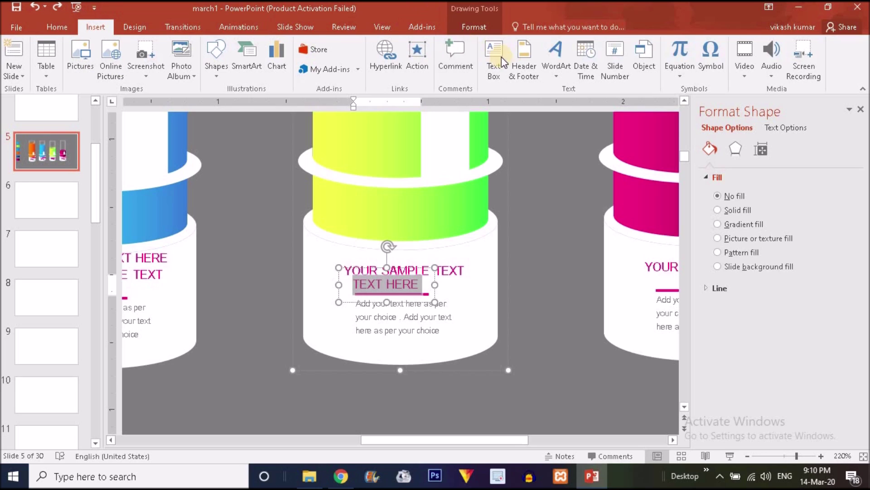
{"action": "left_click", "coordinate": [548, 303]}
Step: Set the text fill of "YOUR SAMPLE TEXT" and "TEXT HERE" on the third tube's base to the recent bright green
{"action": "triple_click", "coordinate": [442, 270]}
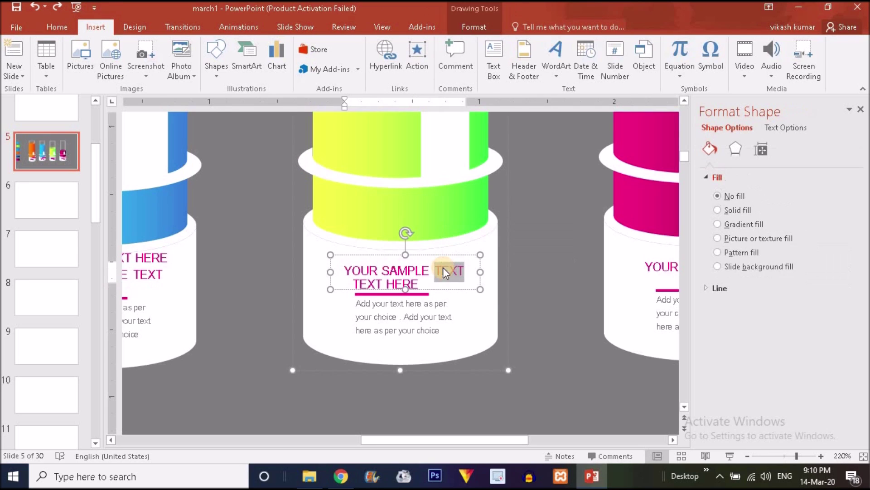
{"action": "left_click", "coordinate": [476, 25]}
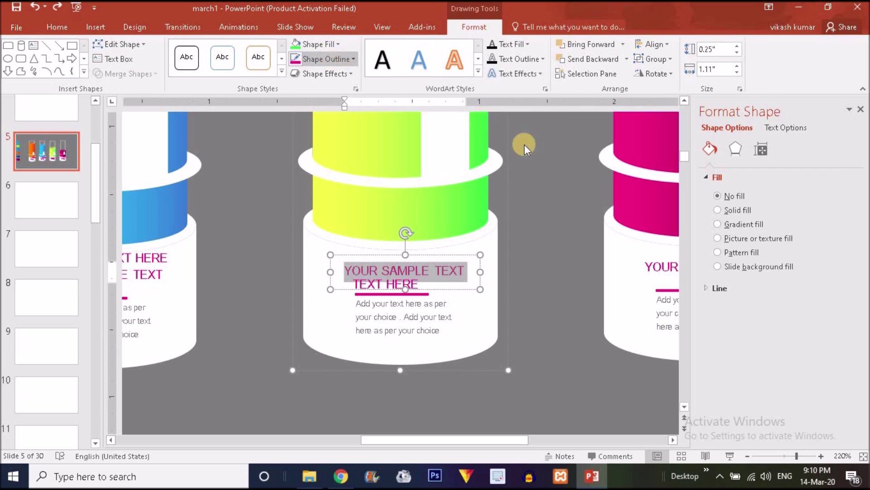
{"action": "left_click", "coordinate": [525, 44]}
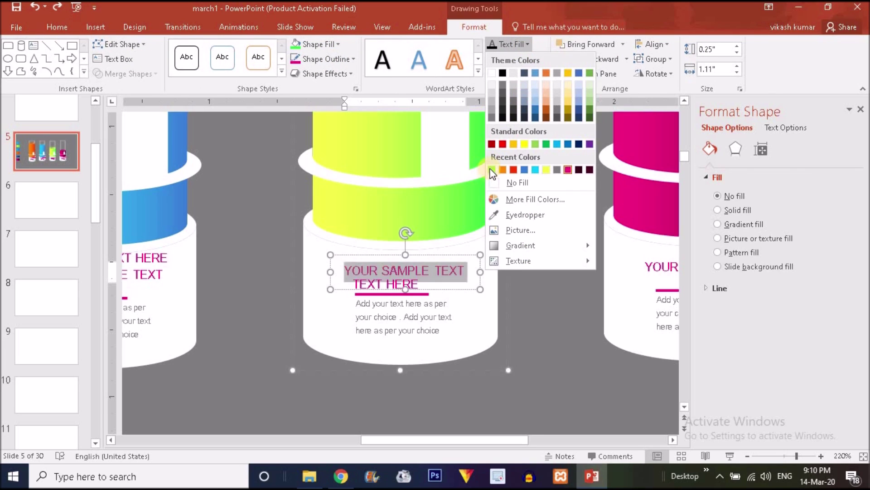
{"action": "left_click", "coordinate": [492, 170]}
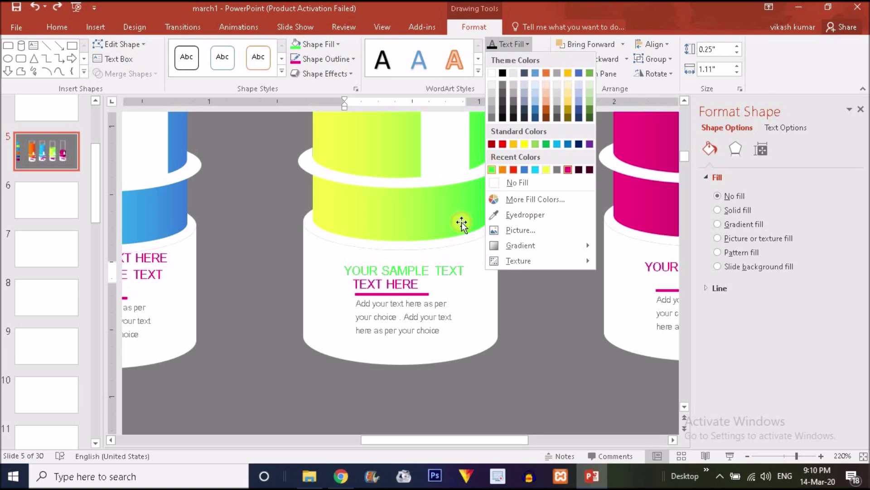
{"action": "double_click", "coordinate": [402, 285]}
{"action": "left_click_drag", "start_coordinate": [420, 284], "coordinate": [353, 284]}
{"action": "left_click", "coordinate": [499, 44]}
{"action": "left_click", "coordinate": [442, 286]}
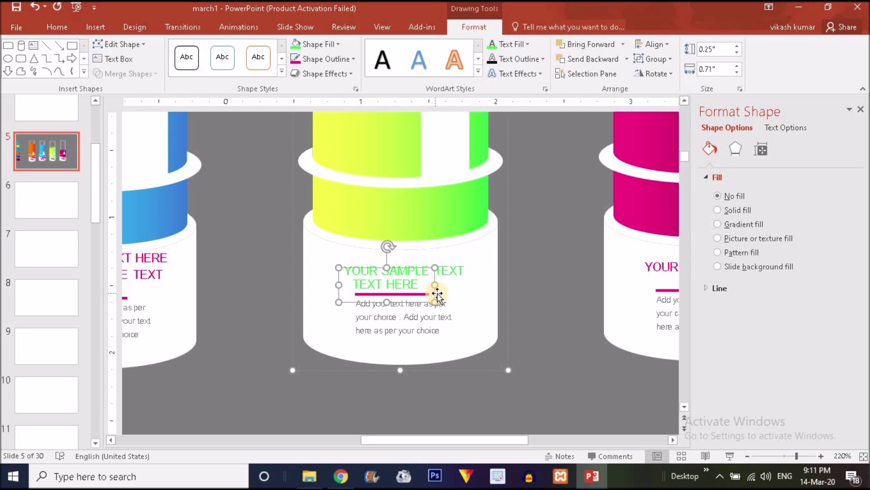
Step: Set the outline of the pink divider line on the third tube's base to the same bright green
{"action": "left_click_drag", "start_coordinate": [436, 293], "coordinate": [427, 277]}
{"action": "left_click", "coordinate": [422, 294]}
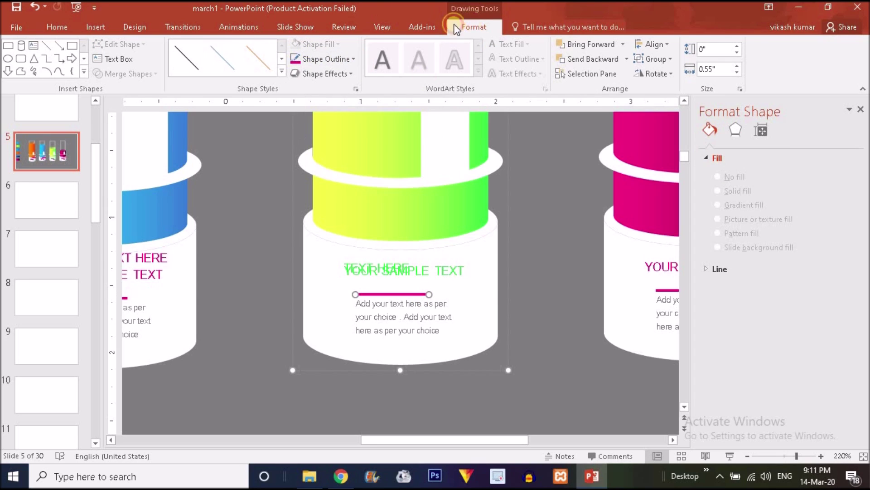
{"action": "left_click", "coordinate": [282, 72]}
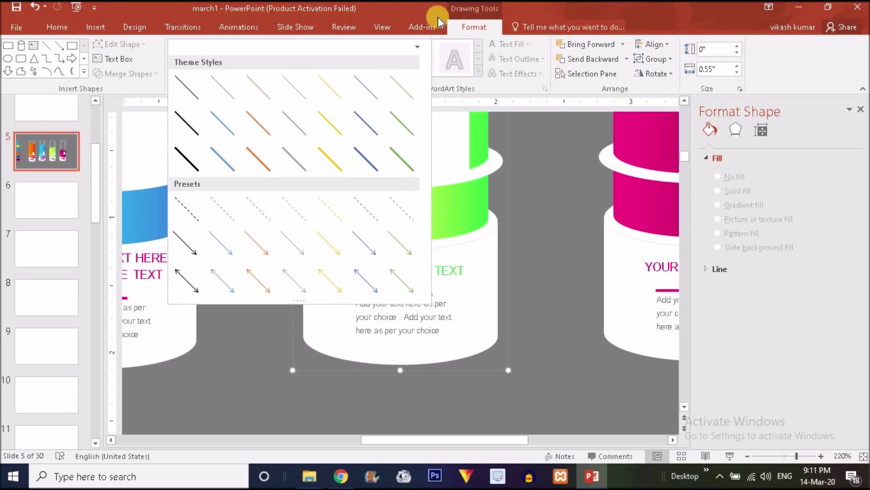
{"action": "left_click", "coordinate": [469, 26]}
{"action": "left_click", "coordinate": [339, 58]}
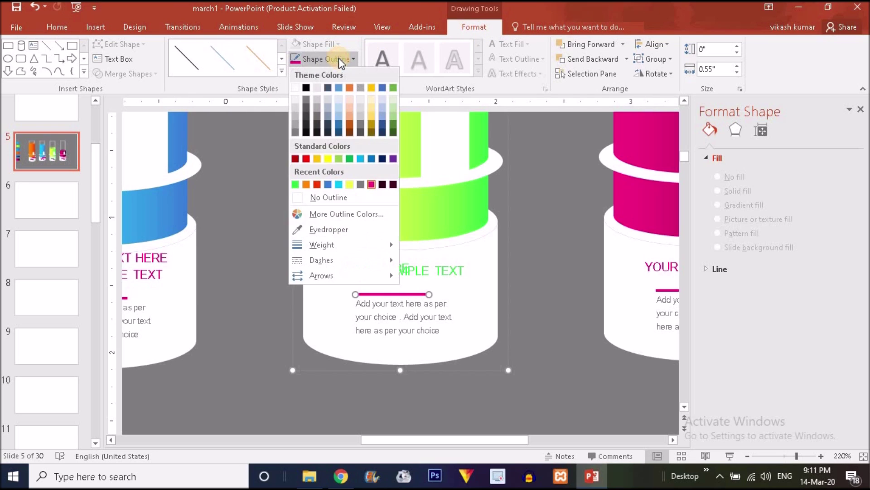
{"action": "left_click", "coordinate": [295, 183]}
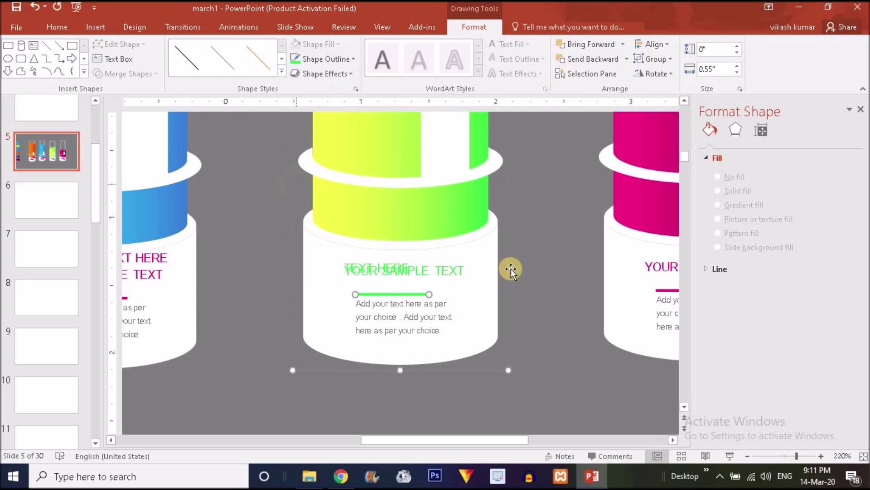
Step: Reposition the third tube's "TEXT HERE" box between "YOUR SAMPLE TEXT" and the green divider line
{"action": "left_click", "coordinate": [467, 266]}
{"action": "left_click", "coordinate": [383, 268]}
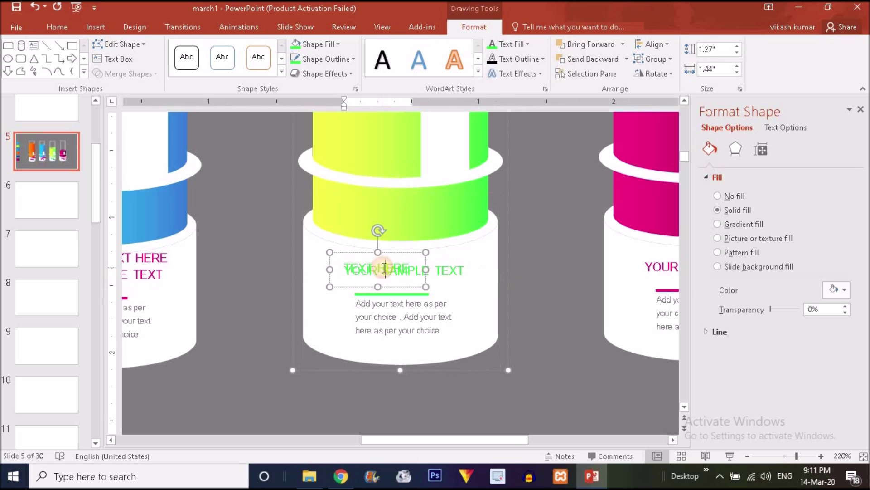
{"action": "left_click_drag", "start_coordinate": [360, 252], "coordinate": [371, 271]}
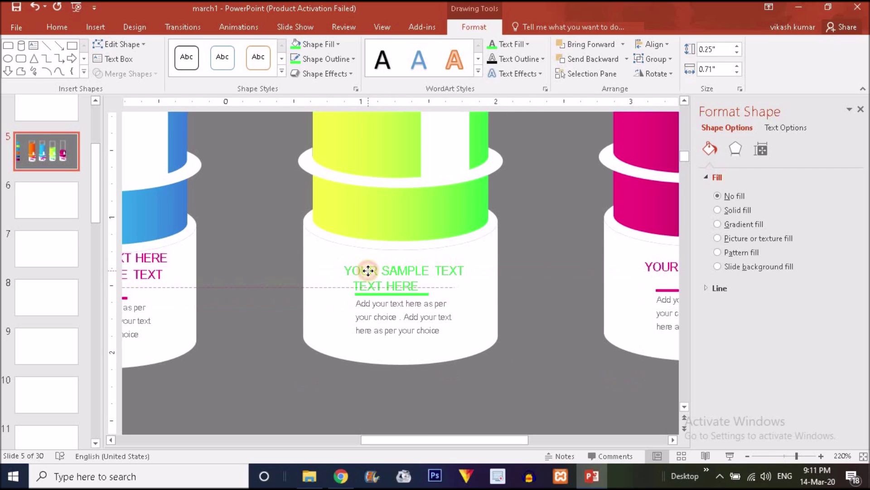
Step: Move the fourth tube's "TEXT HERE" box below "YOUR SAMPLE TEXT", just above the pink divider line
{"action": "left_click", "coordinate": [534, 278]}
{"action": "left_click_drag", "start_coordinate": [396, 440], "coordinate": [430, 441]}
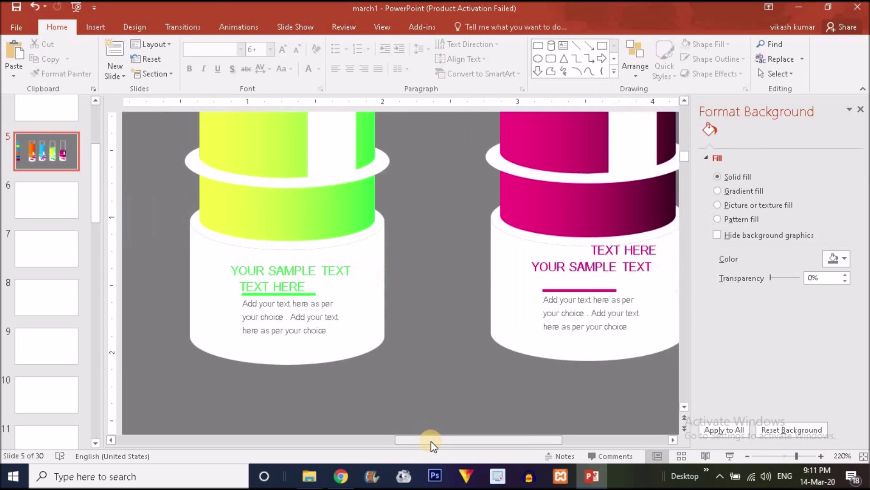
{"action": "left_click", "coordinate": [608, 249]}
{"action": "left_click_drag", "start_coordinate": [608, 249], "coordinate": [566, 272]}
{"action": "left_click", "coordinate": [651, 230]}
Step: Set the outline of the pink divider line on the second tube's base to the recent blue
{"action": "left_click_drag", "start_coordinate": [549, 443], "coordinate": [441, 439]}
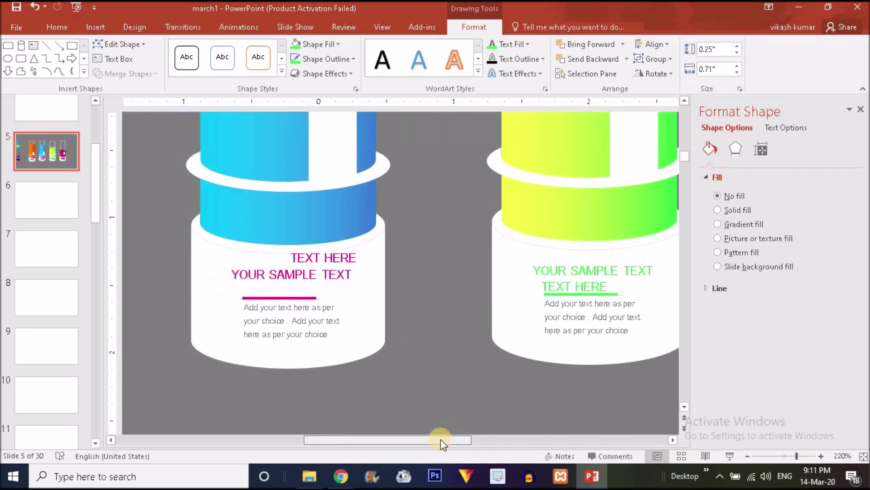
{"action": "left_click", "coordinate": [301, 302]}
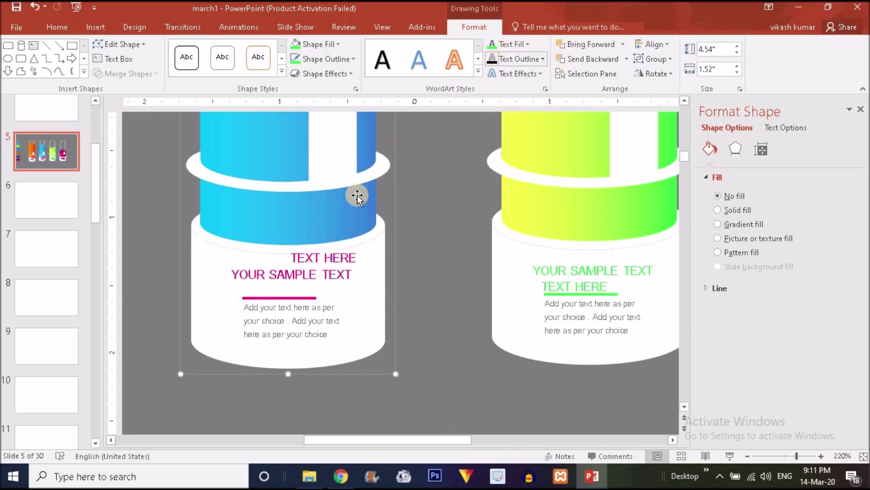
{"action": "left_click", "coordinate": [282, 298]}
{"action": "left_click", "coordinate": [332, 59]}
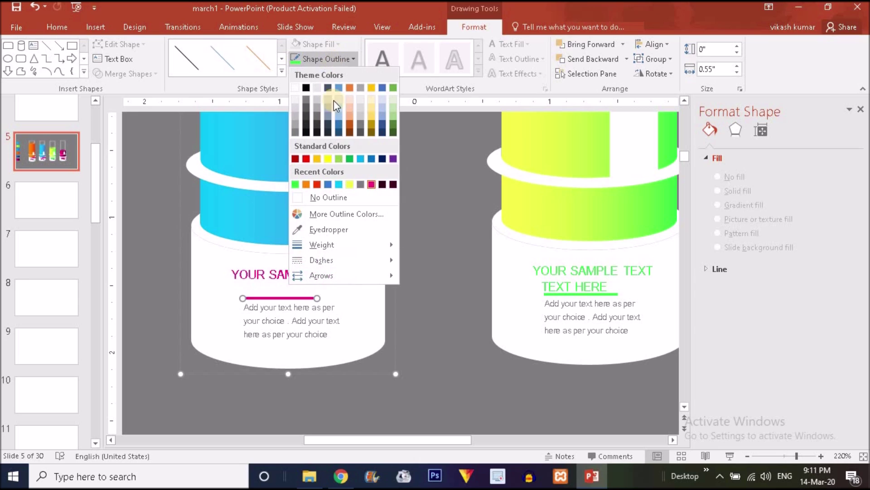
{"action": "left_click", "coordinate": [332, 185]}
Step: Recolour "YOUR SAMPLE TEXT" and "TEXT HERE" on the second tube's base in the recent blue, and move "TEXT HERE" just above the blue divider
{"action": "left_click", "coordinate": [329, 259]}
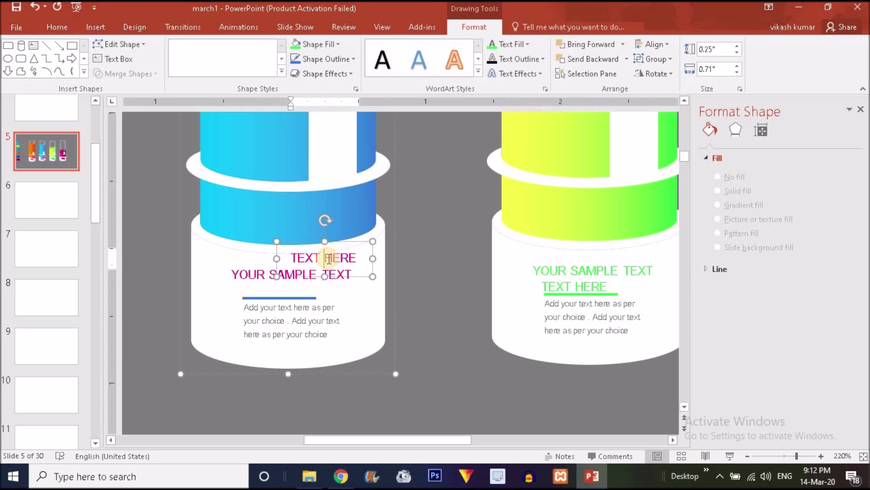
{"action": "left_click", "coordinate": [266, 274]}
{"action": "triple_click", "coordinate": [266, 273]}
{"action": "left_click", "coordinate": [526, 44]}
{"action": "left_click", "coordinate": [492, 171]}
{"action": "left_click", "coordinate": [436, 216]}
{"action": "left_click", "coordinate": [338, 258]}
{"action": "left_click", "coordinate": [503, 43]}
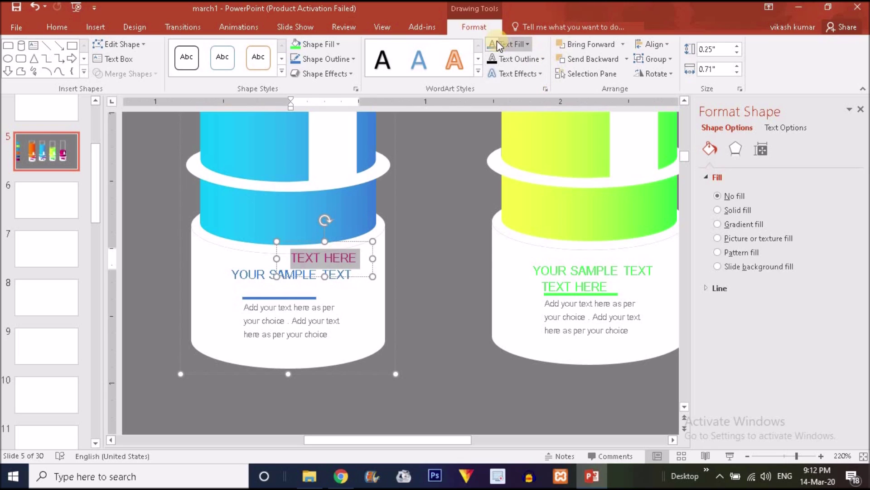
{"action": "left_click_drag", "start_coordinate": [350, 243], "coordinate": [303, 272]}
Step: Set the outline of the pink divider line on the first tube's base to the recent red
{"action": "left_click_drag", "start_coordinate": [437, 440], "coordinate": [352, 440]}
{"action": "left_click", "coordinate": [270, 300]}
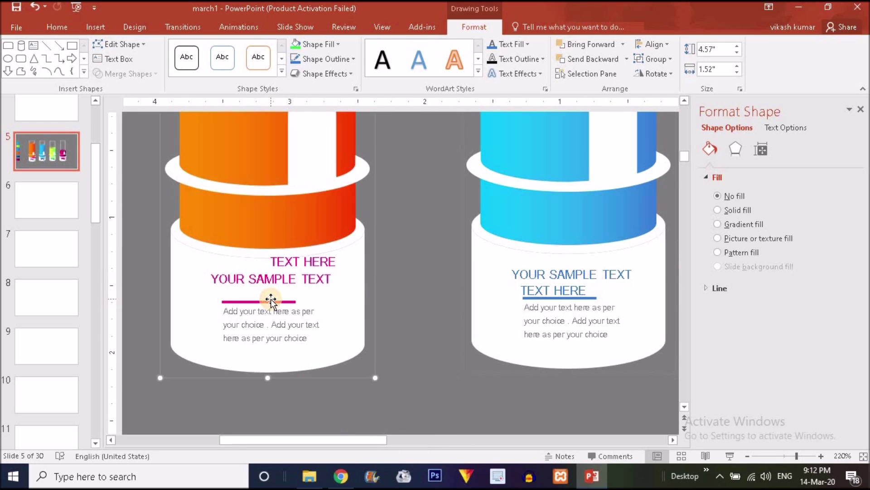
{"action": "left_click", "coordinate": [267, 302]}
{"action": "left_click", "coordinate": [327, 58]}
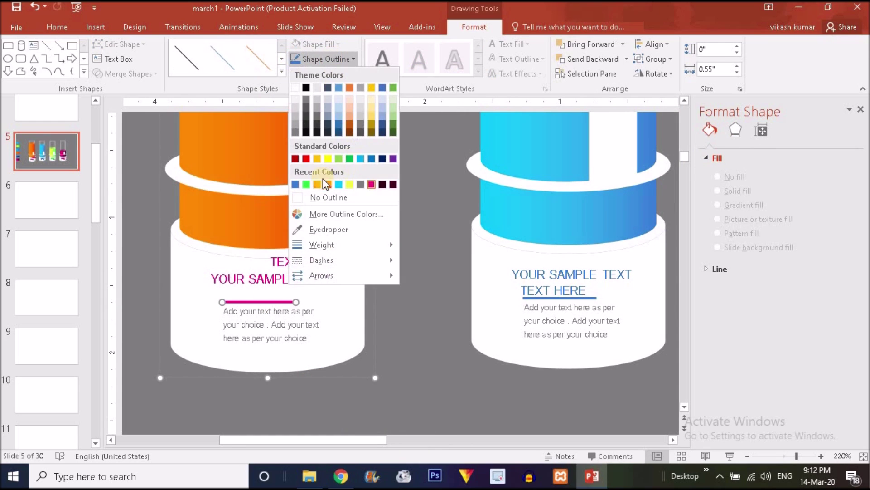
{"action": "left_click", "coordinate": [327, 184]}
Step: Set the text fill of "TEXT HERE" and "YOUR SAMPLE TEXT" on the first tube's base to the recent red
{"action": "left_click", "coordinate": [302, 262]}
{"action": "triple_click", "coordinate": [302, 263]}
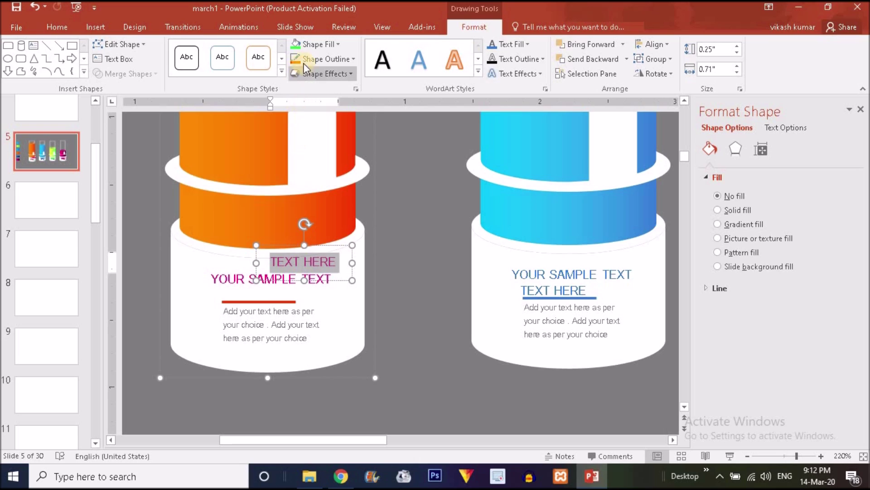
{"action": "left_click", "coordinate": [527, 44]}
{"action": "left_click", "coordinate": [493, 171]}
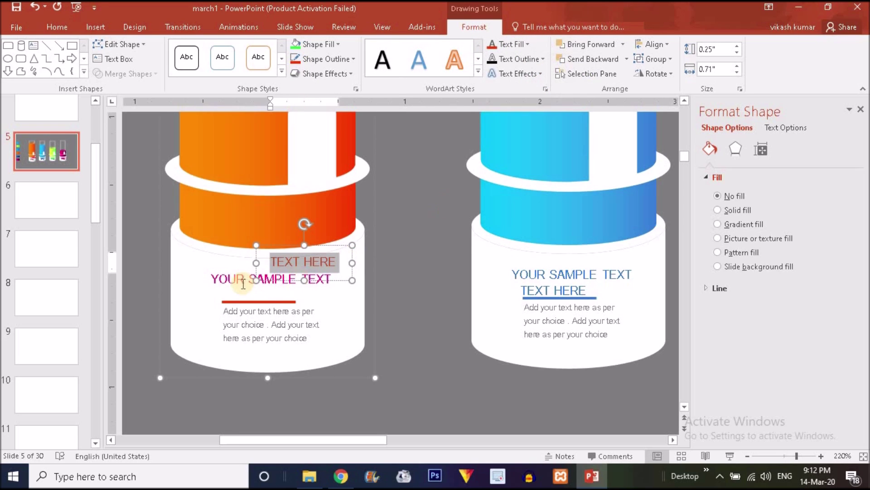
{"action": "triple_click", "coordinate": [228, 280]}
{"action": "left_click", "coordinate": [508, 44]}
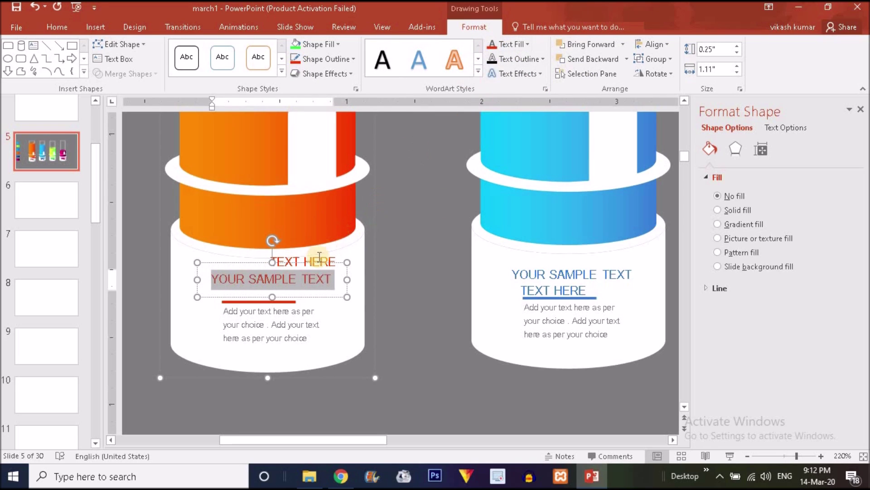
{"action": "left_click", "coordinate": [319, 258]}
{"action": "left_click_drag", "start_coordinate": [316, 243], "coordinate": [287, 272]}
{"action": "key", "text": "ctrl+z"}
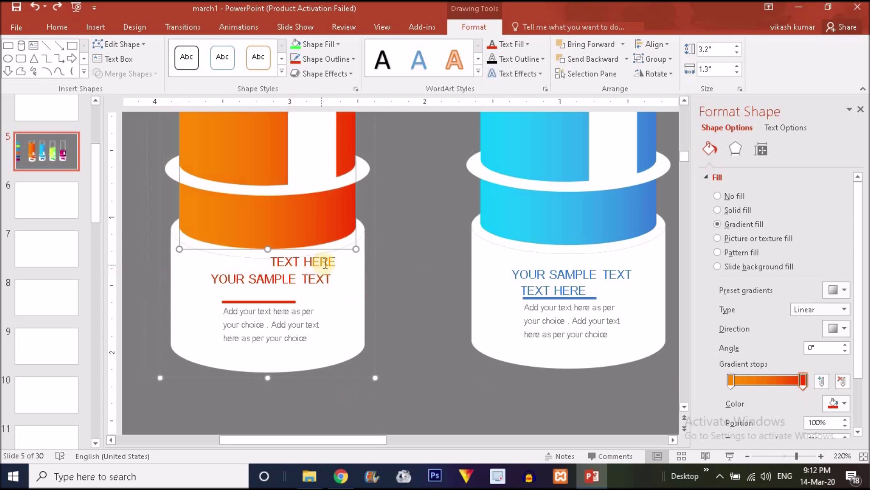
Step: Move the first tube's "TEXT HERE" box below "YOUR SAMPLE TEXT", just above the red divider line
{"action": "left_click", "coordinate": [321, 259]}
{"action": "left_click_drag", "start_coordinate": [340, 248], "coordinate": [290, 279]}
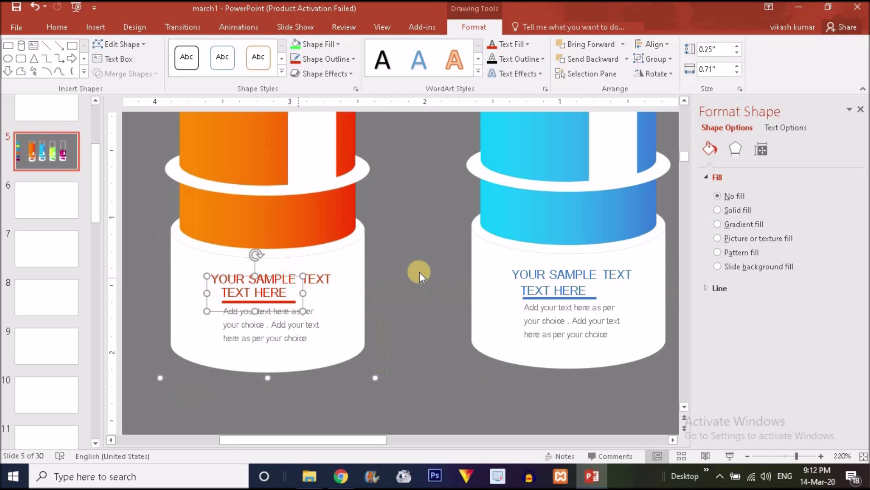
{"action": "left_click", "coordinate": [418, 271]}
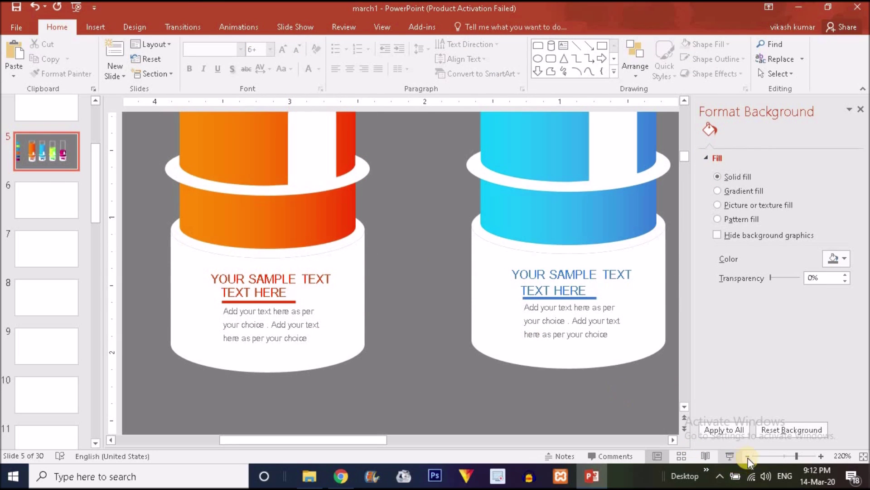
Step: Add a text box reading "A." between the first and second tubes
{"action": "left_click", "coordinate": [783, 455]}
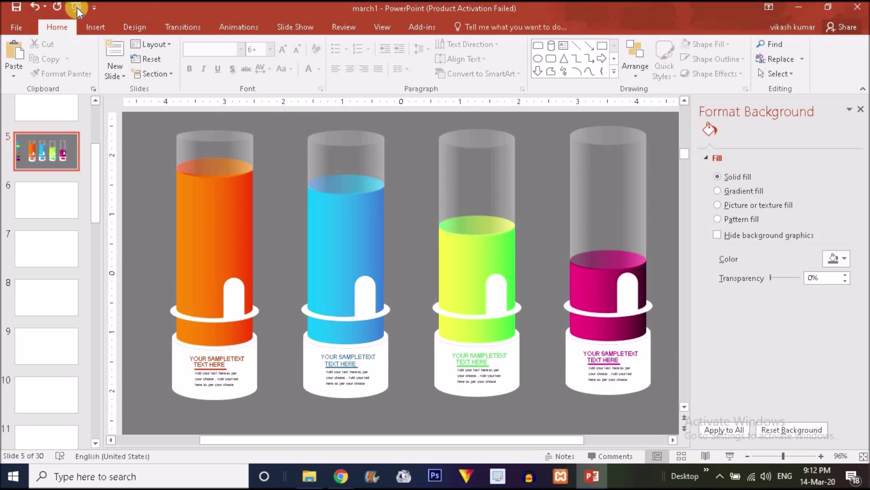
{"action": "left_click", "coordinate": [563, 45]}
{"action": "left_click", "coordinate": [288, 213]}
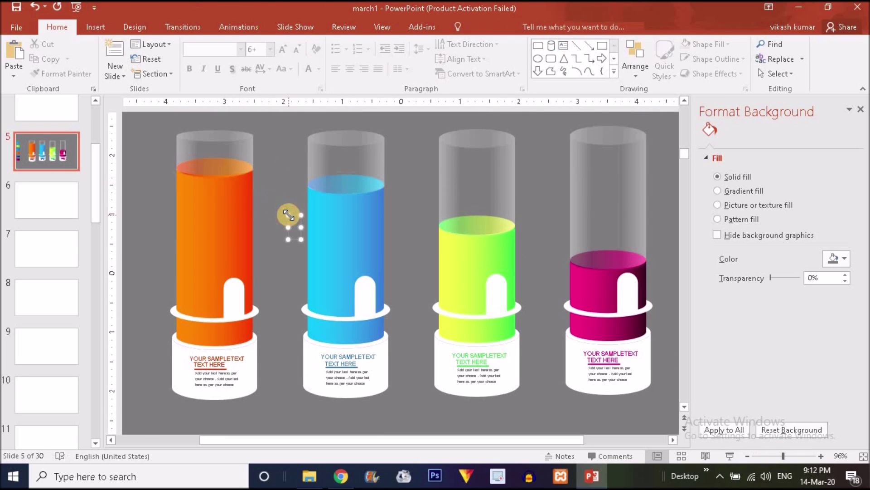
{"action": "type", "text": "A"}
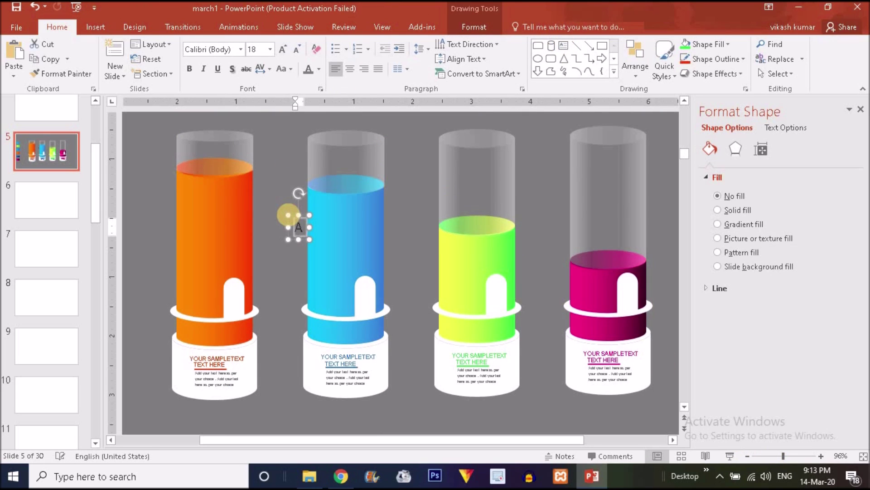
Step: Format the "A." text in Agency FB at size 20 with the recent red font colour
{"action": "left_click", "coordinate": [243, 47]}
{"action": "left_click", "coordinate": [257, 140]}
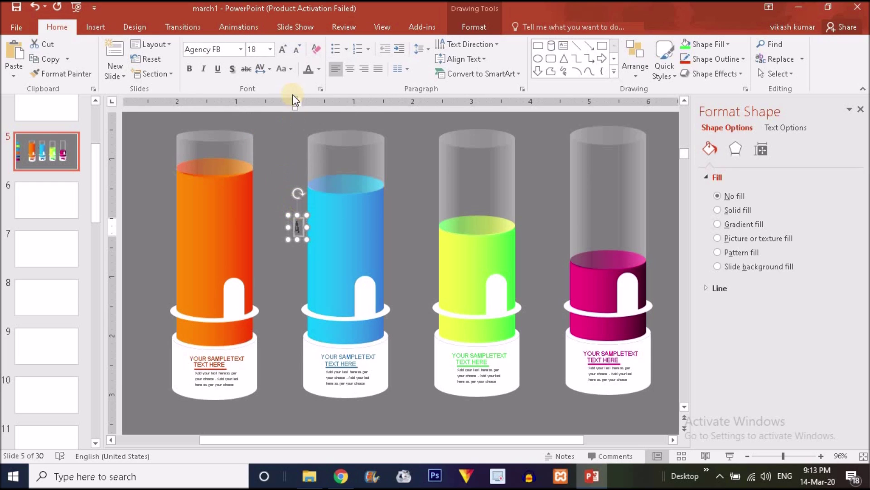
{"action": "left_click", "coordinate": [283, 49]}
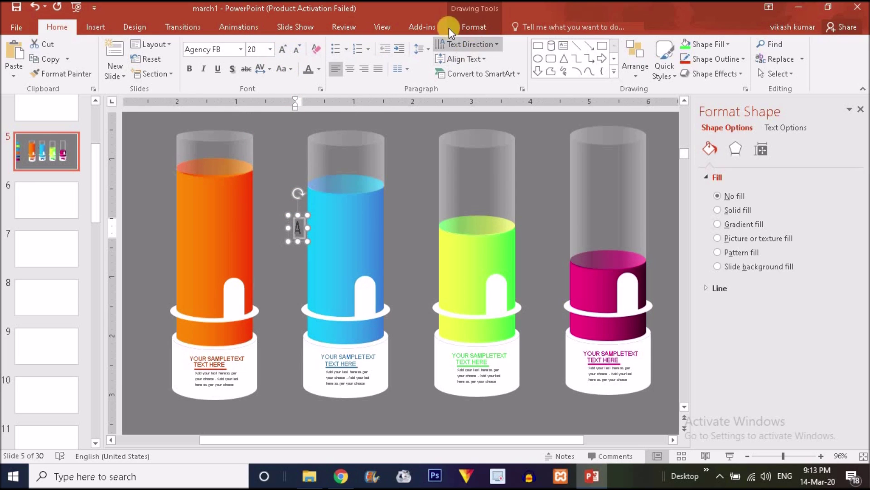
{"action": "left_click", "coordinate": [319, 69]}
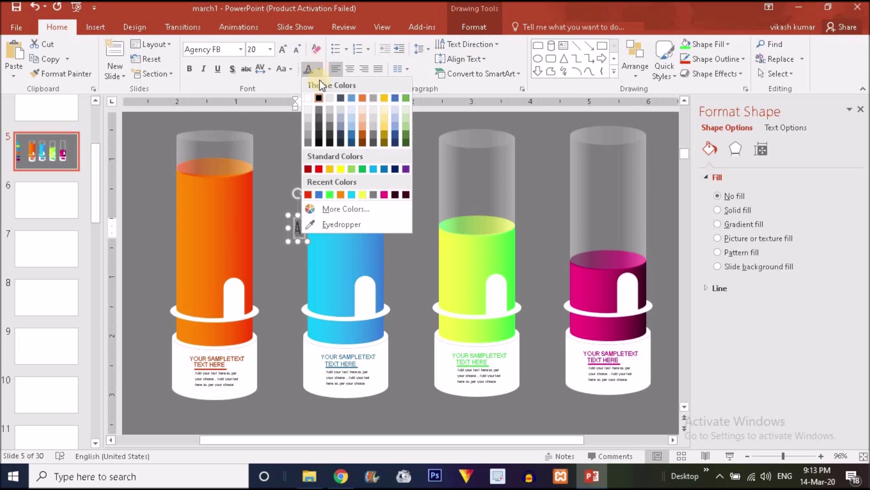
{"action": "left_click", "coordinate": [308, 195]}
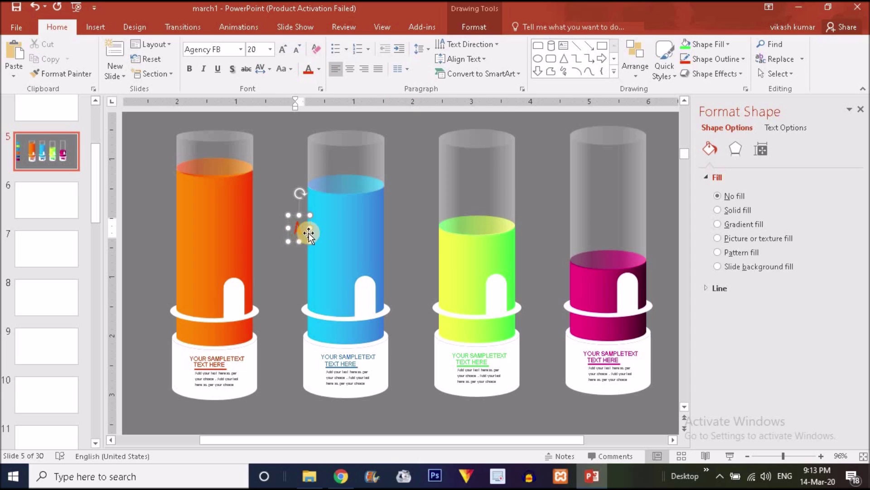
Step: Place the "A." box on the first tube's white rounded tab and enlarge its text to size 24
{"action": "left_click_drag", "start_coordinate": [303, 233], "coordinate": [246, 304]}
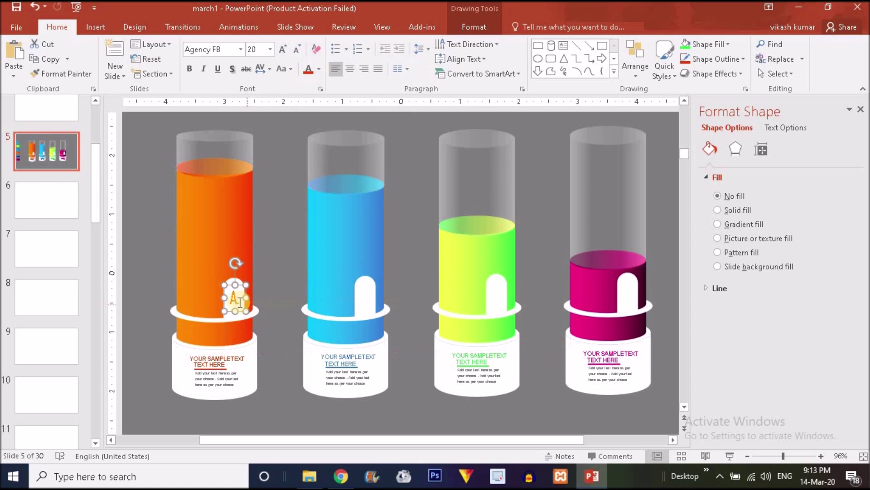
{"action": "left_click", "coordinate": [236, 300]}
{"action": "key", "text": "ctrl+a"}
{"action": "left_click", "coordinate": [283, 51]}
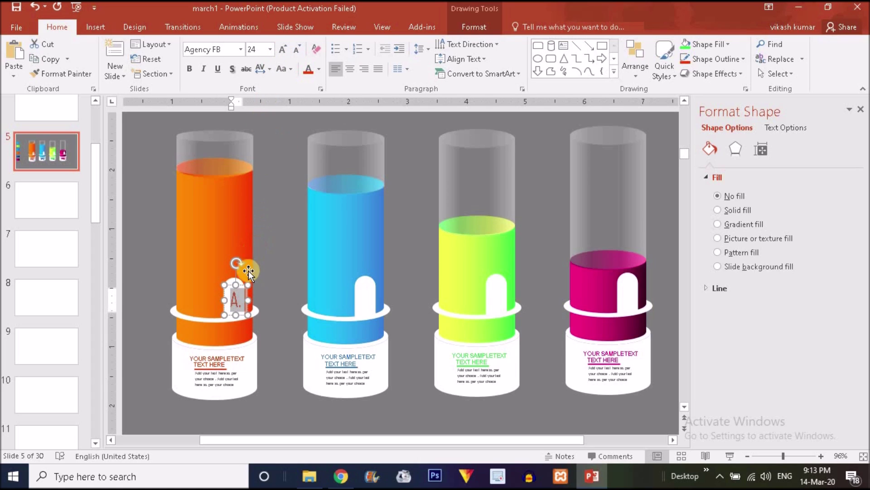
Step: Copy the "A." box onto the second tube's white tab, change it to "B." and colour it the recent blue
{"action": "left_click_drag", "start_coordinate": [243, 284], "coordinate": [370, 284]}
{"action": "type", "text": "B."}
{"action": "key", "text": "ctrl+a"}
{"action": "left_click", "coordinate": [319, 70]}
{"action": "left_click", "coordinate": [320, 194]}
Step: Copy the letter box onto the third tube's white tab, change it to "C." and colour it the recent bright green
{"action": "left_click", "coordinate": [386, 296]}
{"action": "left_click_drag", "start_coordinate": [386, 296], "coordinate": [490, 296]}
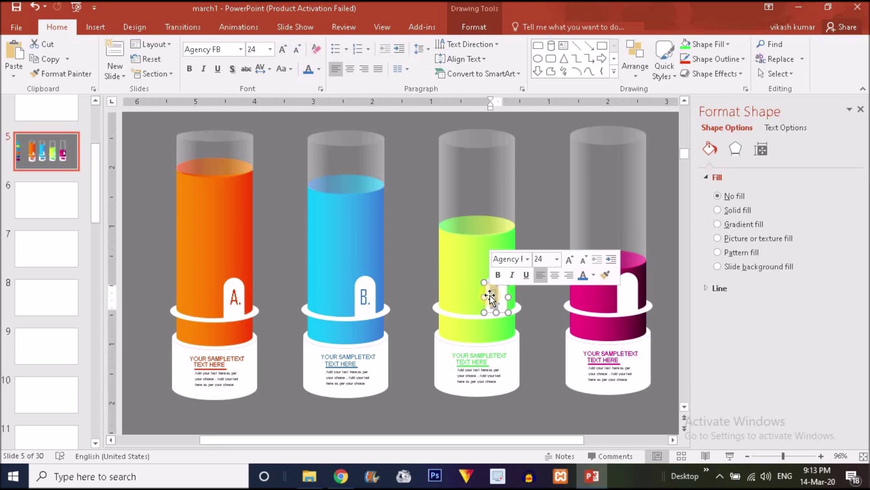
{"action": "left_click", "coordinate": [318, 69]}
{"action": "left_click", "coordinate": [493, 301]}
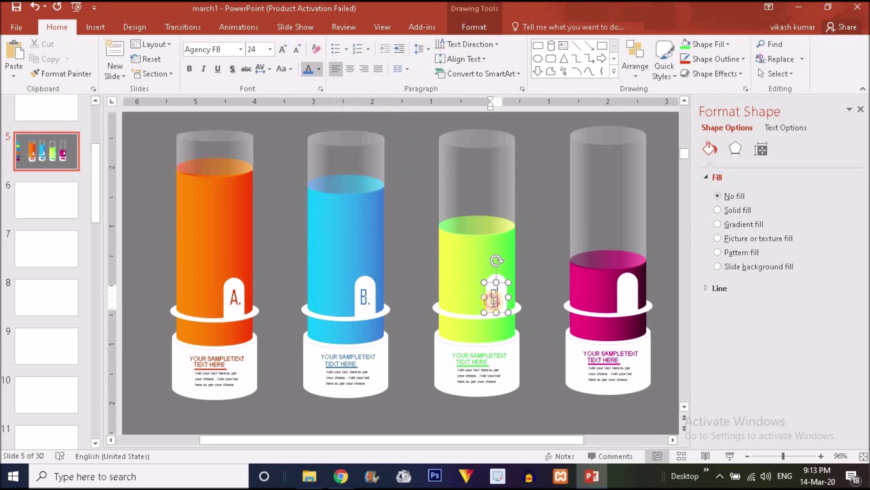
{"action": "key", "text": "ctrl+a"}
{"action": "left_click", "coordinate": [319, 70]}
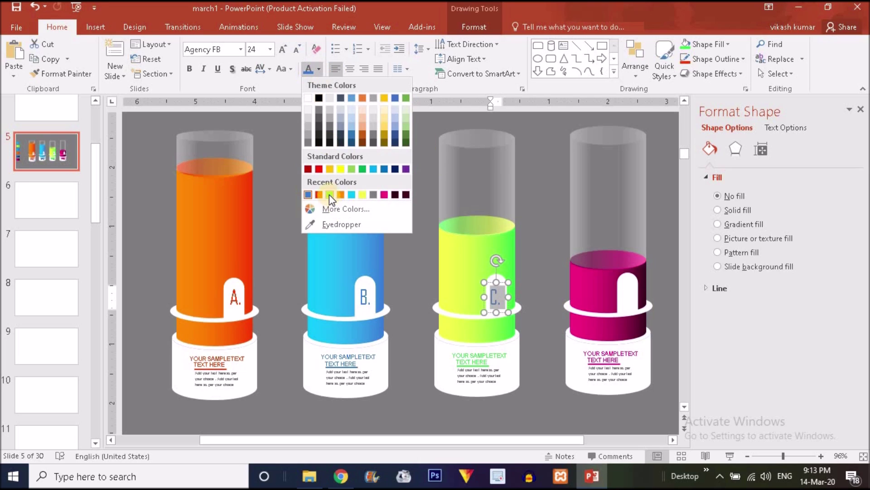
{"action": "left_click", "coordinate": [330, 195]}
Step: Duplicate the "C." box onto the fourth tube's white tab, change it to "D." in the recent dark maroon, and centre it on the tab
{"action": "left_click", "coordinate": [491, 282]}
{"action": "key", "text": "ctrl+d"}
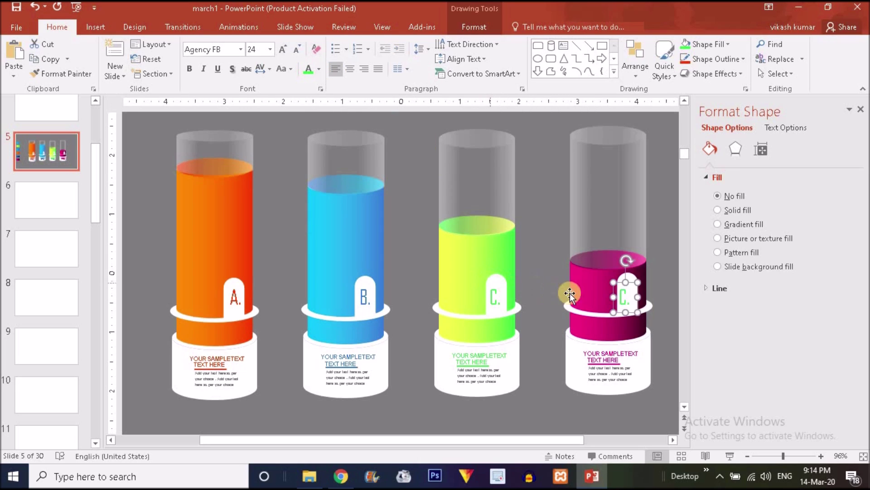
{"action": "left_click_drag", "start_coordinate": [628, 299], "coordinate": [615, 300]}
{"action": "type", "text": "D"}
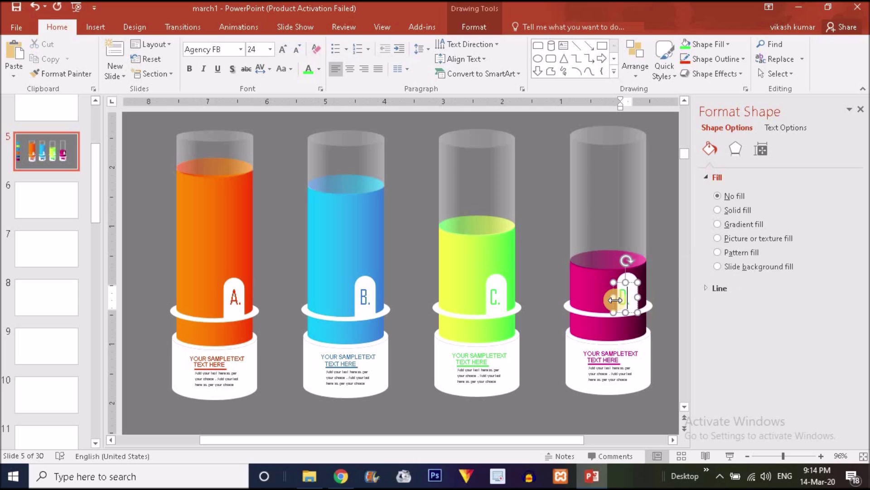
{"action": "key", "text": "ctrl+a"}
{"action": "left_click", "coordinate": [319, 69]}
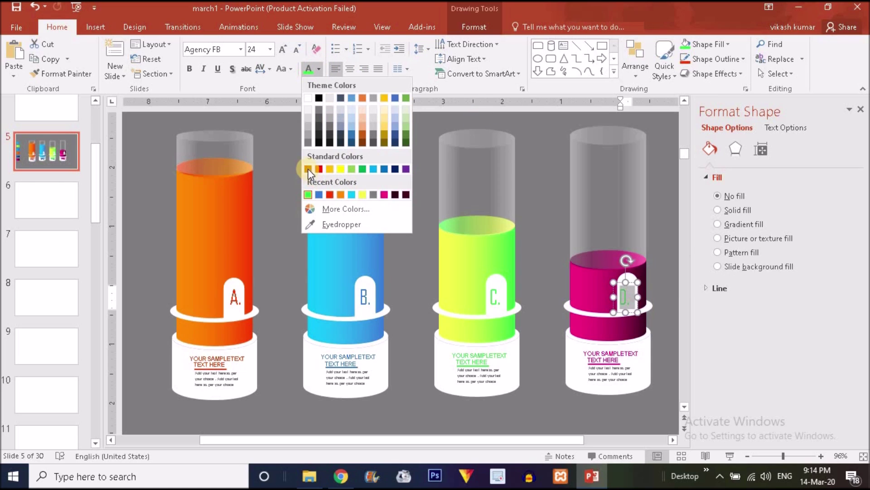
{"action": "left_click", "coordinate": [395, 195]}
{"action": "left_click_drag", "start_coordinate": [638, 292], "coordinate": [643, 288]}
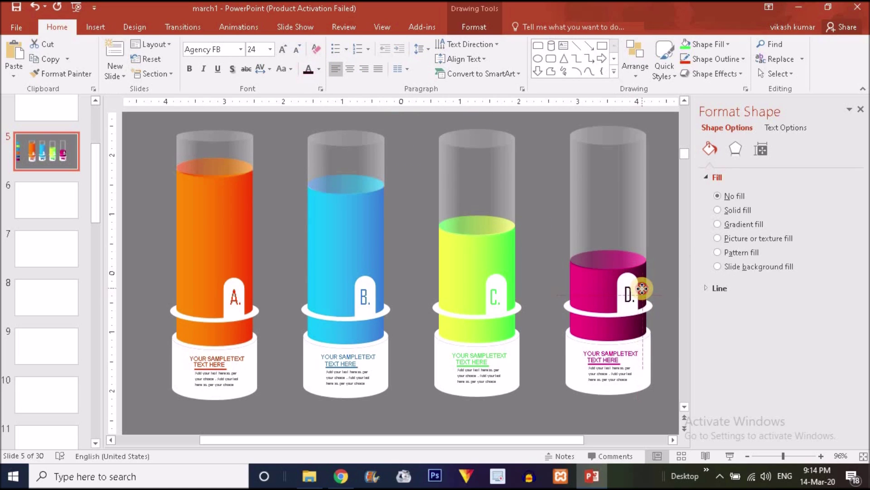
{"action": "left_click", "coordinate": [661, 379]}
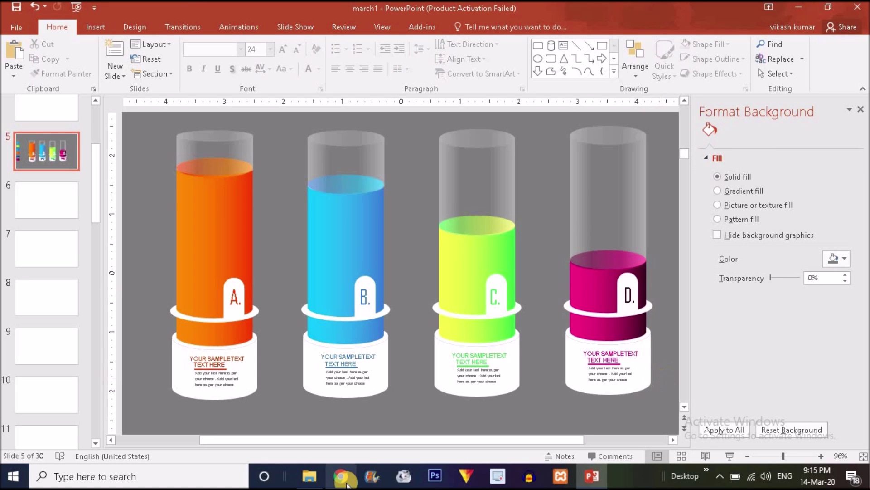
Step: Apply a linear gradient fill to the third tube's base and set its first stop to white
{"action": "left_click", "coordinate": [442, 376]}
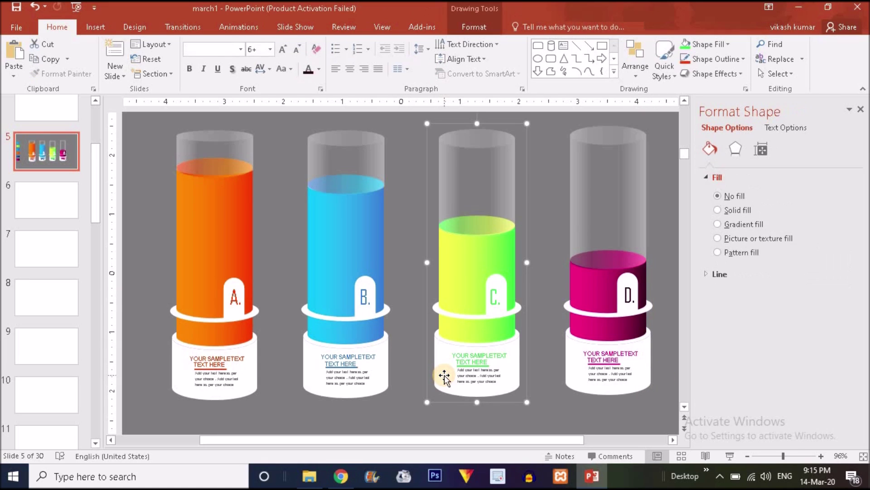
{"action": "left_click", "coordinate": [722, 225]}
{"action": "left_click", "coordinate": [731, 382]}
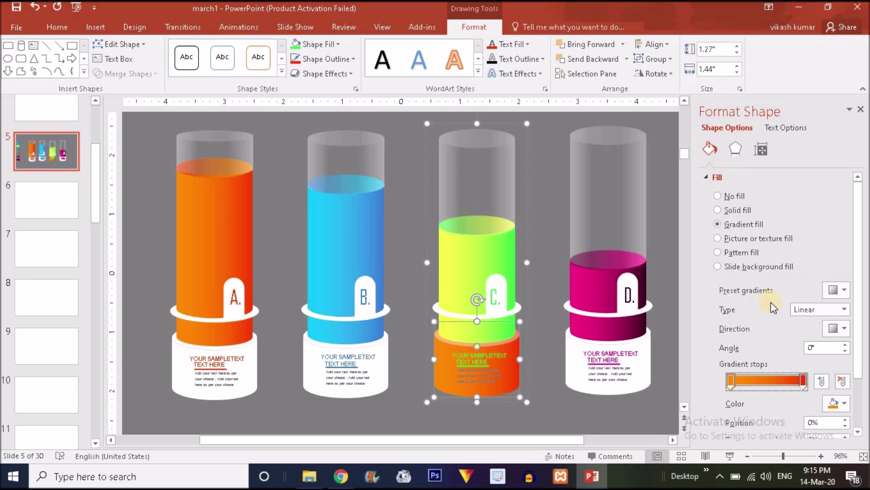
{"action": "left_click", "coordinate": [844, 403]}
{"action": "left_click", "coordinate": [769, 266]}
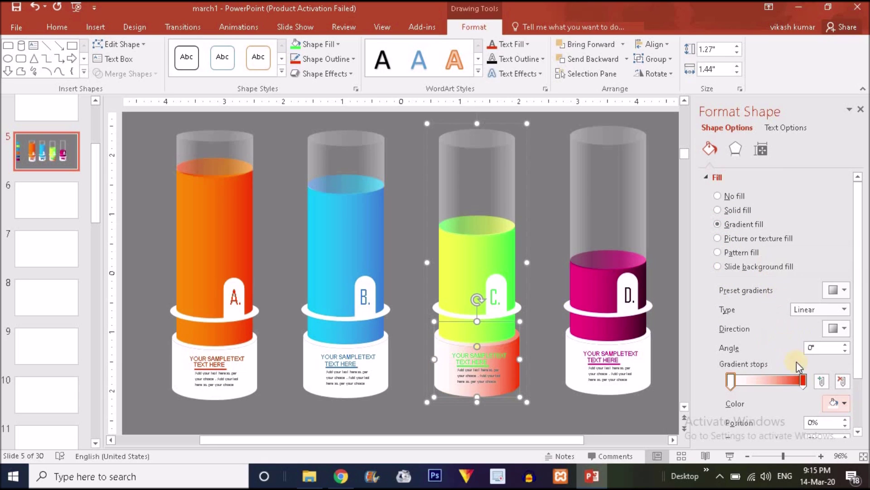
Step: Set the last gradient stop of the third tube's base to the lightest shade below white
{"action": "left_click", "coordinate": [819, 381]}
{"action": "left_click", "coordinate": [838, 403]}
{"action": "left_click", "coordinate": [770, 278]}
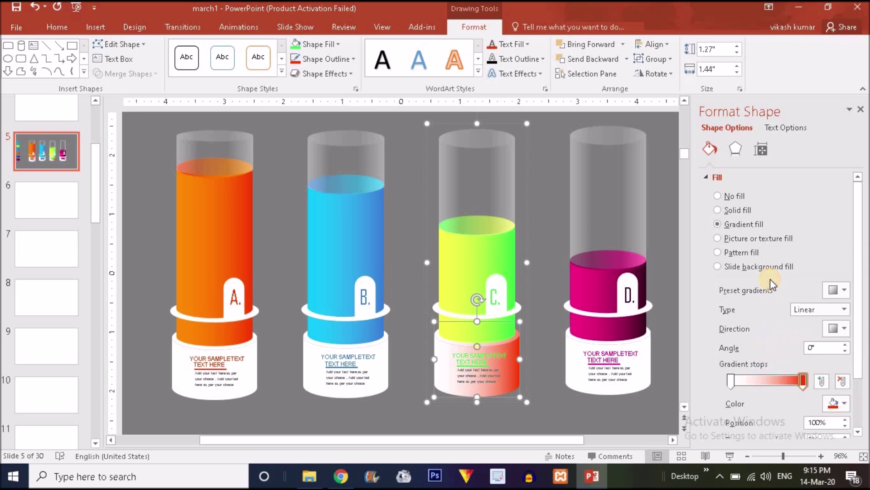
Step: Add a middle gradient stop in the lightest shade below white to the third tube's base, positioned at about 54%
{"action": "left_click", "coordinate": [758, 382]}
{"action": "left_click", "coordinate": [834, 403]}
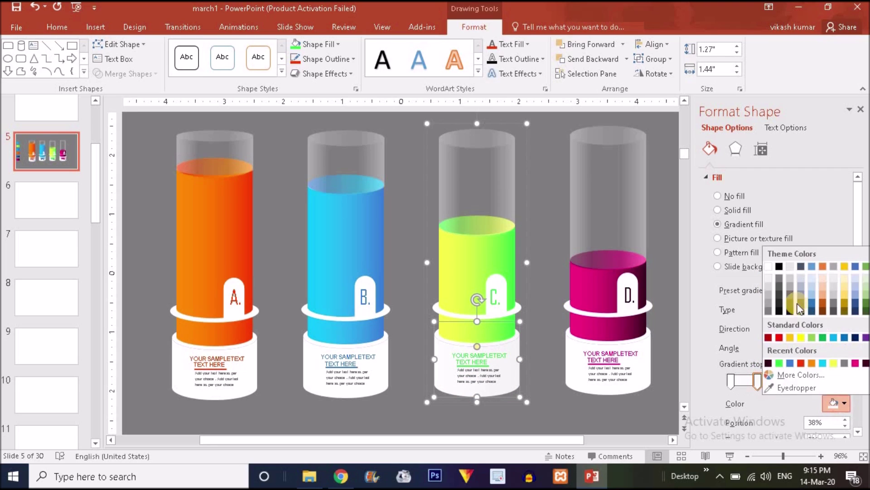
{"action": "left_click", "coordinate": [768, 278]}
{"action": "left_click", "coordinate": [773, 380]}
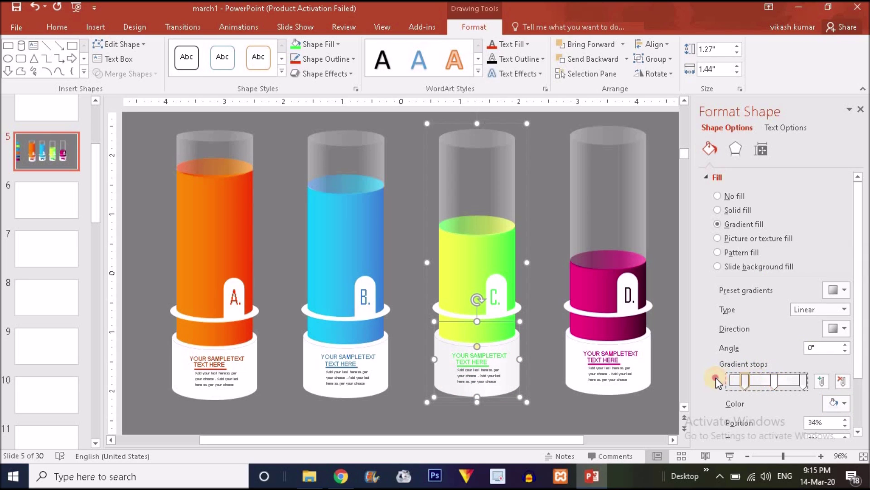
{"action": "left_click", "coordinate": [774, 383]}
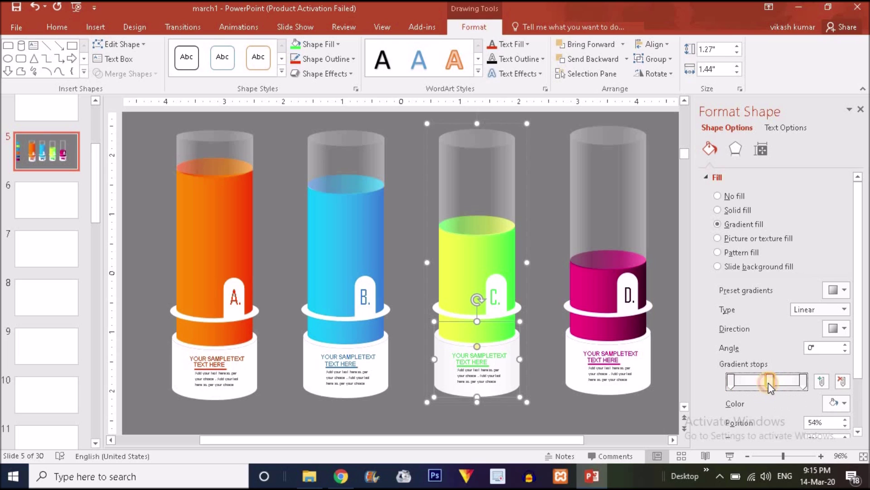
{"action": "left_click", "coordinate": [645, 404]}
Step: Apply the same light linear gradient fill to the bases of the fourth, second and first tubes
{"action": "left_click", "coordinate": [512, 379]}
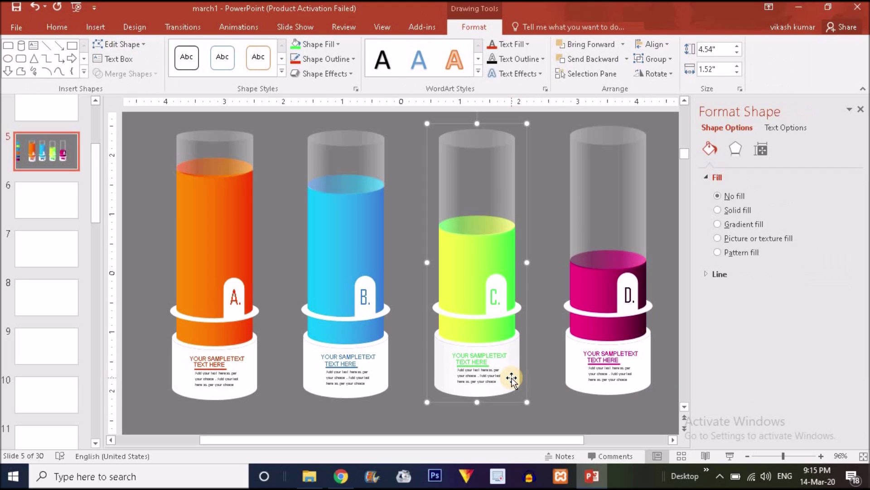
{"action": "left_click", "coordinate": [645, 378]}
{"action": "left_click", "coordinate": [717, 210]}
{"action": "left_click", "coordinate": [717, 224]}
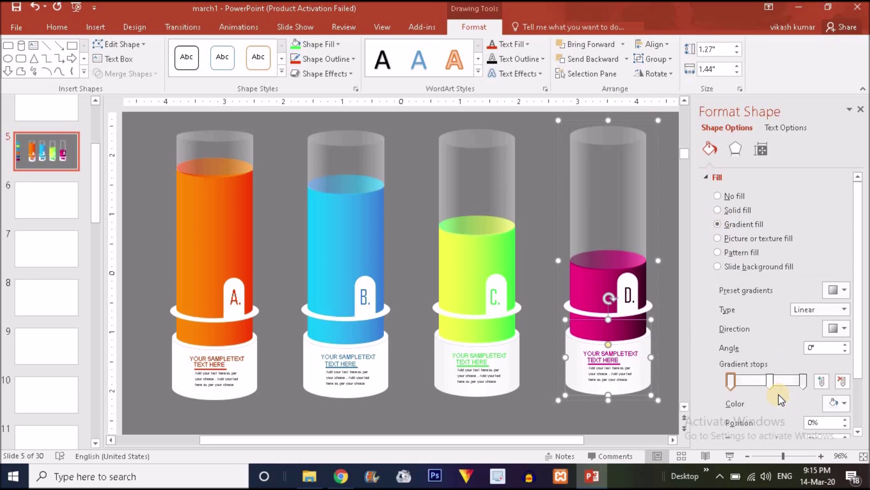
{"action": "left_click", "coordinate": [381, 371]}
{"action": "left_click", "coordinate": [379, 370]}
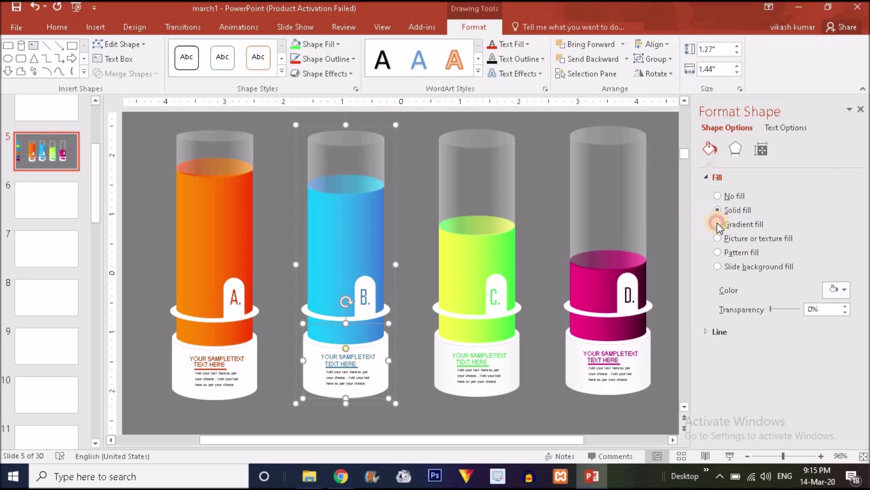
{"action": "left_click", "coordinate": [717, 224]}
{"action": "left_click", "coordinate": [249, 379]}
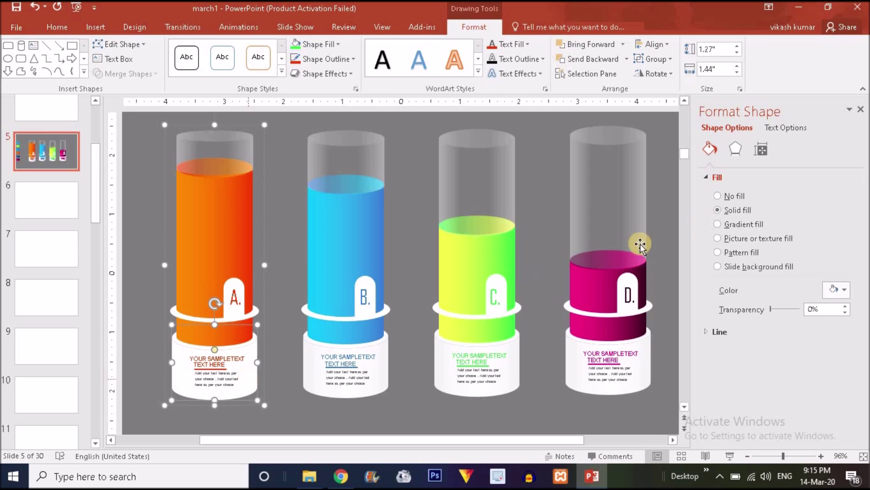
{"action": "left_click", "coordinate": [718, 224]}
{"action": "left_click", "coordinate": [551, 400]}
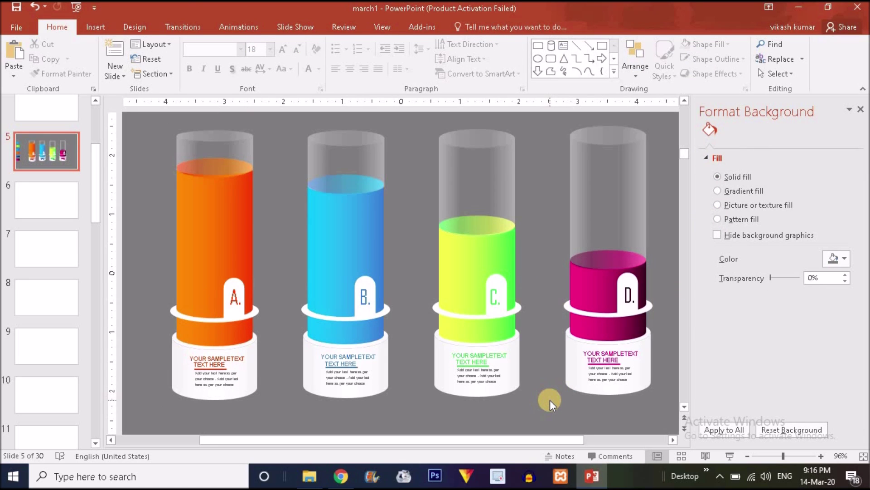
Step: Adjust the rim curvature of the glass cylinders on the first and second tubes
{"action": "left_click", "coordinate": [216, 146]}
{"action": "mouse_move", "coordinate": [215, 142]}
{"action": "left_mouse_down"}
{"action": "mouse_move", "coordinate": [214, 158]}
{"action": "mouse_move", "coordinate": [214, 149]}
{"action": "left_mouse_up"}
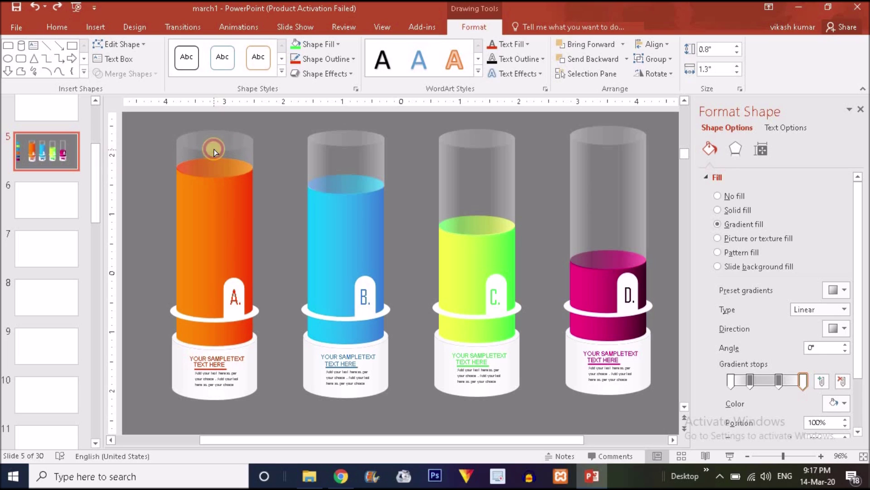
{"action": "left_click", "coordinate": [362, 140]}
{"action": "left_click", "coordinate": [346, 151]}
{"action": "left_click_drag", "start_coordinate": [348, 147], "coordinate": [346, 145]}
Step: Flatten the glass cylinder rims of the third and fourth tubes
{"action": "left_click", "coordinate": [482, 148]}
{"action": "left_click", "coordinate": [491, 213]}
{"action": "mouse_move", "coordinate": [477, 151]}
{"action": "left_mouse_down"}
{"action": "mouse_move", "coordinate": [477, 162]}
{"action": "mouse_move", "coordinate": [477, 144]}
{"action": "left_mouse_up"}
{"action": "left_click", "coordinate": [613, 141]}
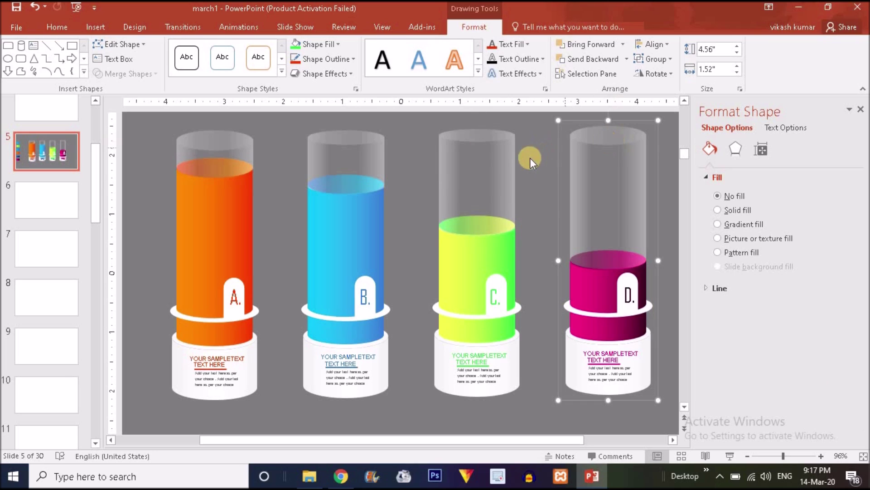
{"action": "left_click", "coordinate": [539, 208]}
{"action": "left_click", "coordinate": [597, 220]}
{"action": "mouse_move", "coordinate": [609, 144]}
{"action": "left_mouse_down"}
{"action": "mouse_move", "coordinate": [609, 154]}
{"action": "mouse_move", "coordinate": [609, 132]}
{"action": "mouse_move", "coordinate": [609, 142]}
{"action": "left_mouse_up"}
{"action": "left_click", "coordinate": [669, 178]}
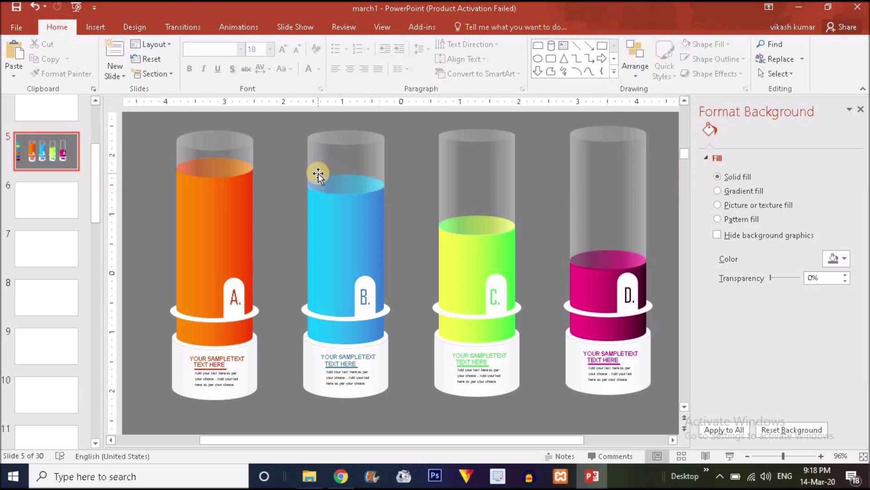
Step: Reshape the first tube's glass cylinder with a flatter rim and its lower edge meeting the orange liquid, about 0.8" high
{"action": "left_click", "coordinate": [226, 167]}
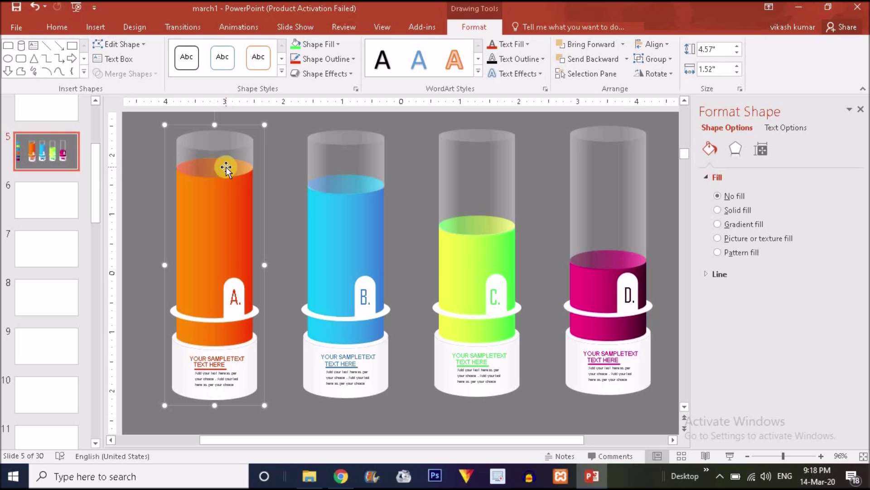
{"action": "left_click", "coordinate": [289, 176]}
{"action": "left_click", "coordinate": [218, 170]}
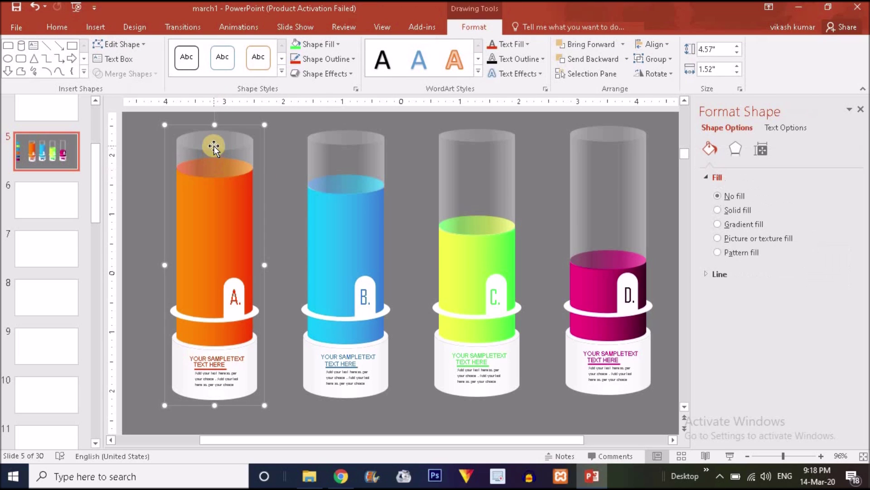
{"action": "left_click", "coordinate": [219, 156]}
{"action": "left_click_drag", "start_coordinate": [215, 152], "coordinate": [215, 170]}
{"action": "left_click", "coordinate": [270, 195]}
{"action": "left_click", "coordinate": [233, 163]}
{"action": "left_click", "coordinate": [216, 175]}
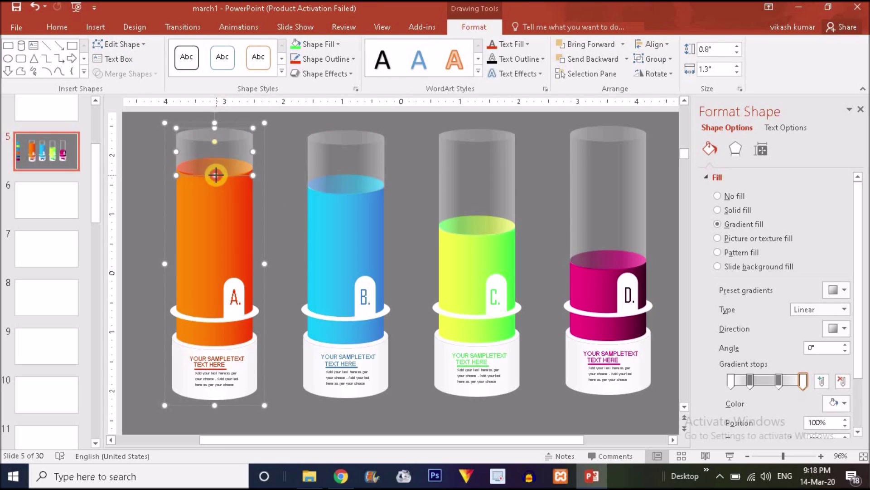
{"action": "left_click", "coordinate": [275, 196]}
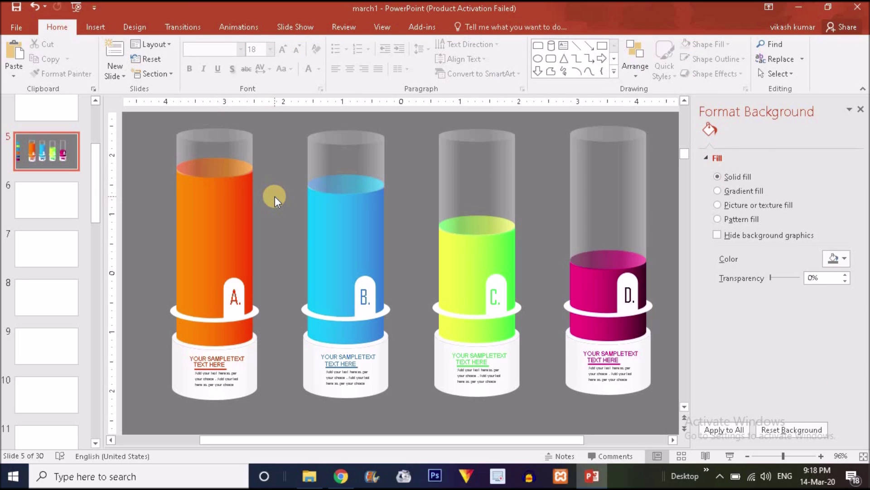
Step: Try giving the fourth tube's base a white outer shadow offset diagonally toward the bottom right
{"action": "left_click", "coordinate": [775, 455]}
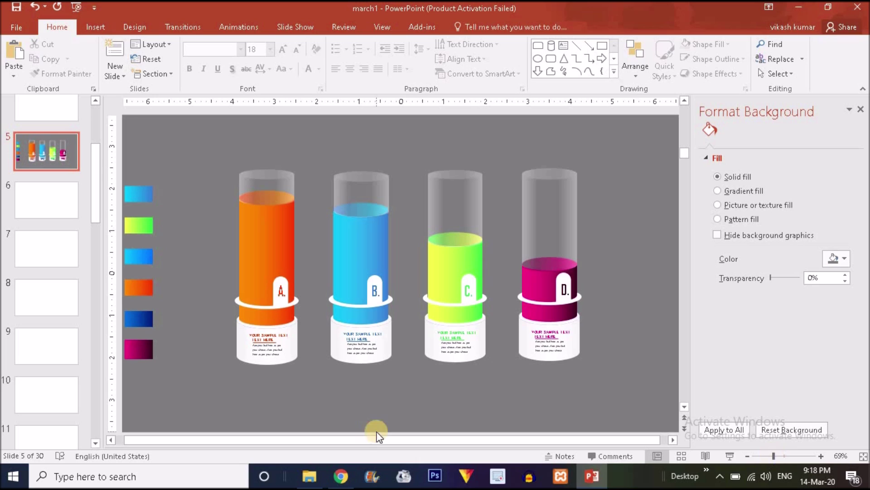
{"action": "left_click", "coordinate": [530, 357]}
{"action": "left_click", "coordinate": [529, 357]}
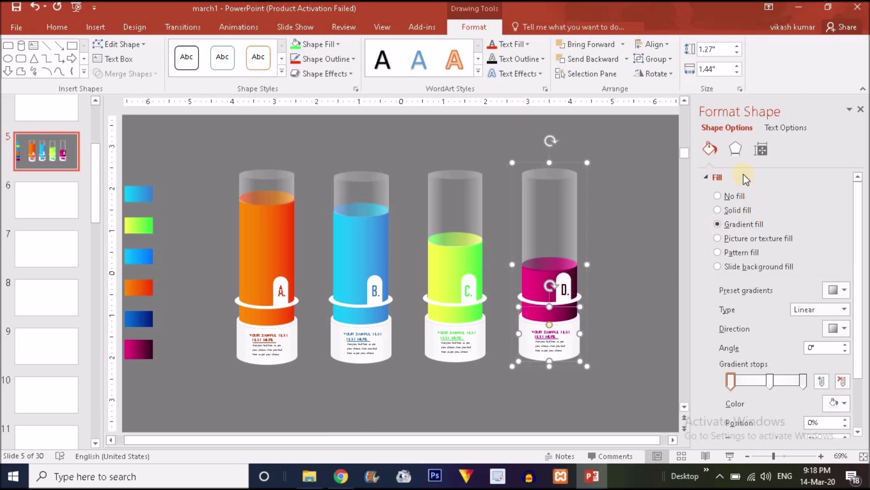
{"action": "left_click", "coordinate": [735, 149]}
{"action": "left_click", "coordinate": [728, 178]}
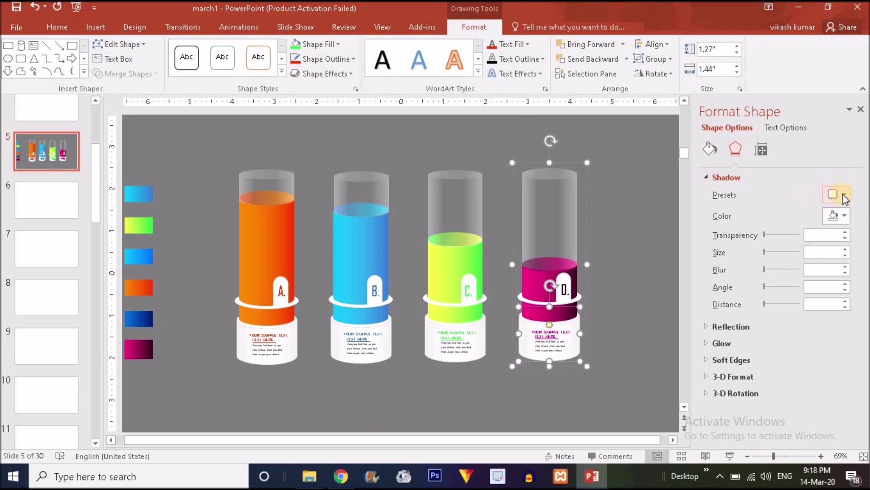
{"action": "left_click", "coordinate": [840, 195]}
{"action": "left_click", "coordinate": [774, 247]}
{"action": "left_click", "coordinate": [845, 216]}
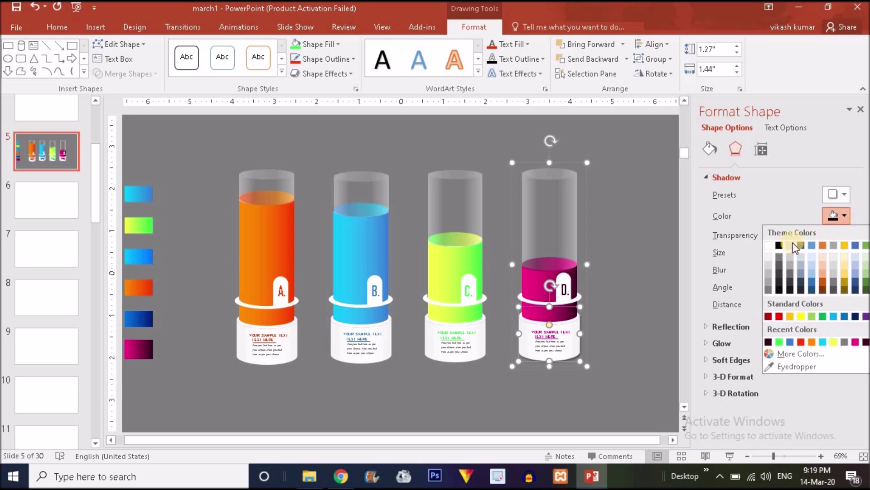
{"action": "left_click", "coordinate": [768, 245]}
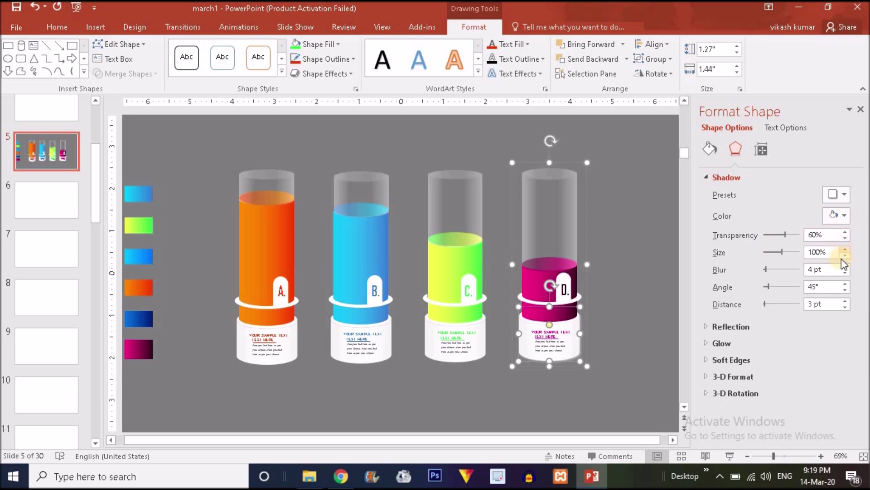
Step: Try raising the fourth base's shadow angle to about 80° and its distance to about 6 pt
{"action": "left_click", "coordinate": [845, 283]}
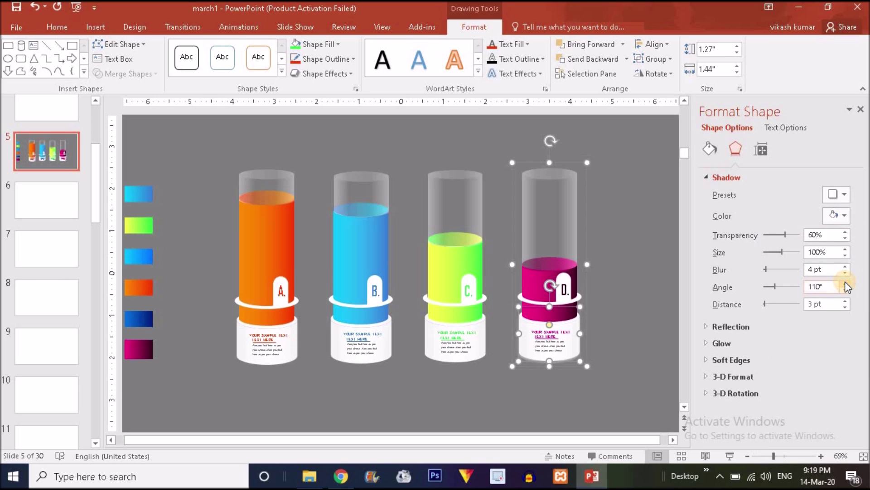
{"action": "left_click", "coordinate": [845, 302]}
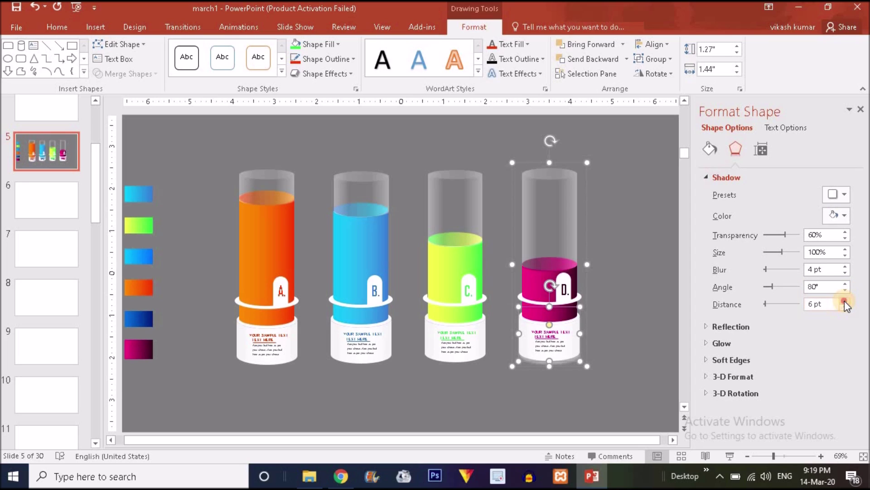
{"action": "left_click", "coordinate": [845, 302]}
{"action": "left_click", "coordinate": [846, 289]}
{"action": "left_click", "coordinate": [846, 284]}
{"action": "left_click", "coordinate": [846, 284]}
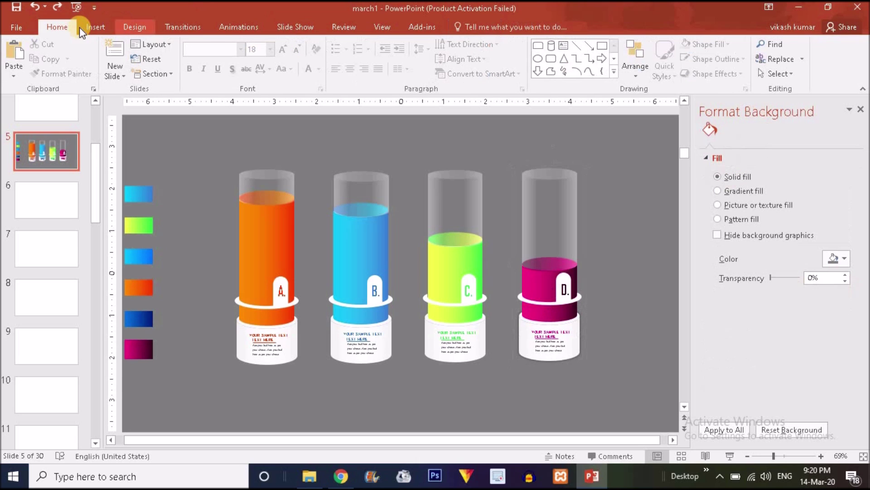
Step: Draw an ellipse about 1.36" wide and 0.45" high at the foot of the first tube's base and send it to the back
{"action": "left_click", "coordinate": [105, 28]}
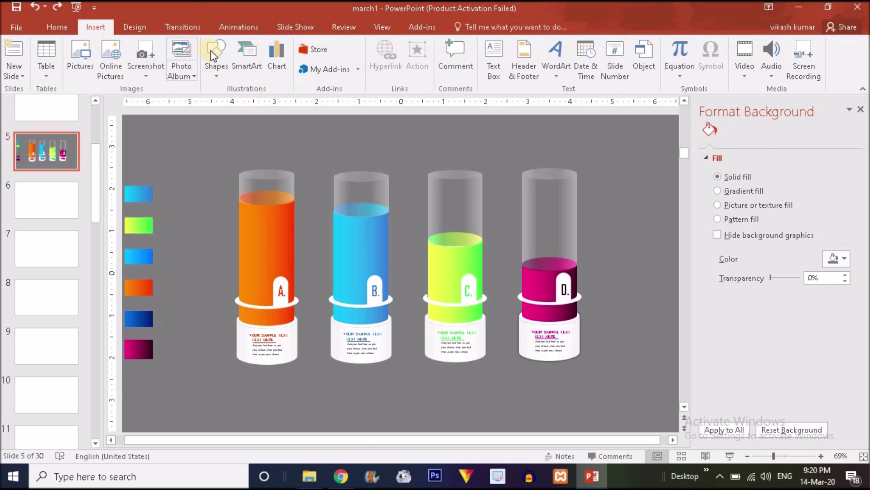
{"action": "left_click", "coordinate": [216, 59]}
{"action": "left_click", "coordinate": [290, 107]}
{"action": "mouse_move", "coordinate": [242, 373]}
{"action": "left_mouse_down"}
{"action": "mouse_move", "coordinate": [288, 384]}
{"action": "mouse_move", "coordinate": [272, 356]}
{"action": "mouse_move", "coordinate": [296, 357]}
{"action": "left_mouse_up"}
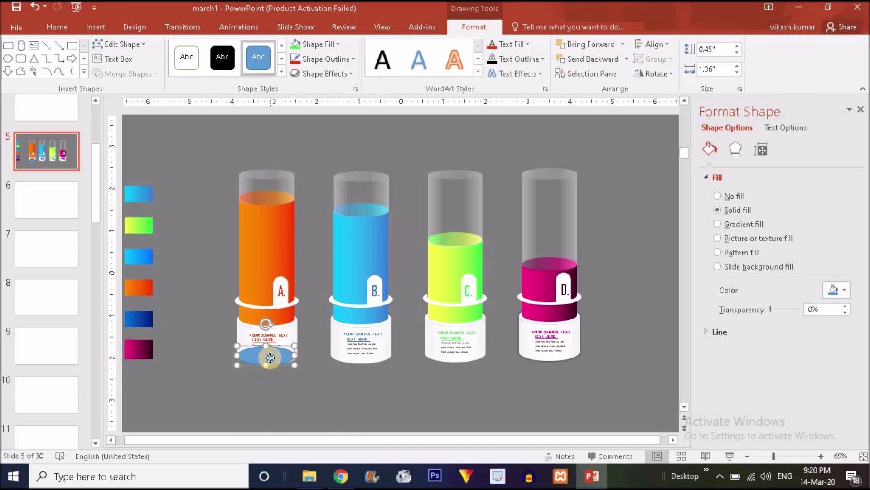
{"action": "right_click", "coordinate": [270, 357]}
{"action": "left_click", "coordinate": [317, 253]}
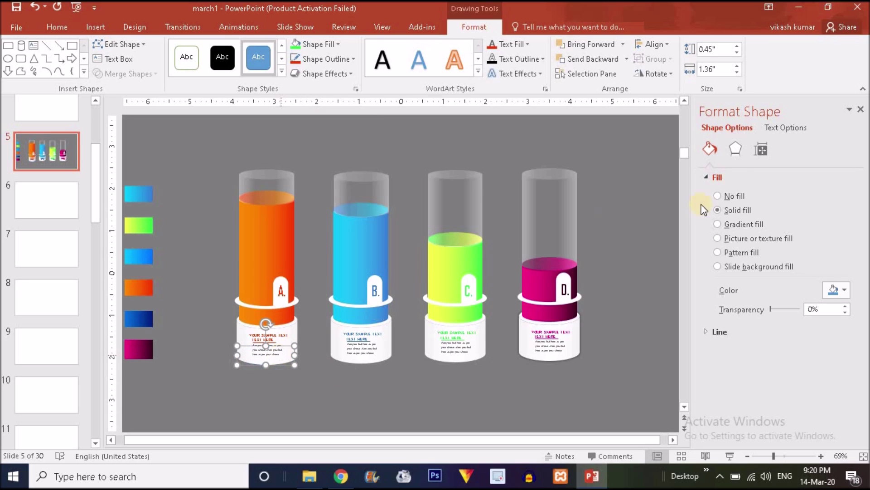
Step: Give the ellipse an outer shadow offset to the bottom in the lightest shade below white, with an increased blur
{"action": "left_click", "coordinate": [736, 150]}
{"action": "left_click", "coordinate": [842, 194]}
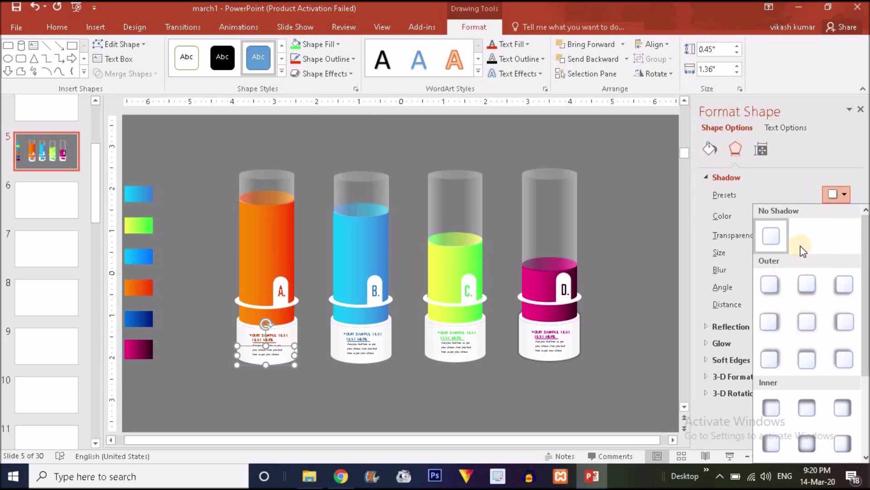
{"action": "left_click", "coordinate": [807, 286]}
{"action": "left_click", "coordinate": [844, 217]}
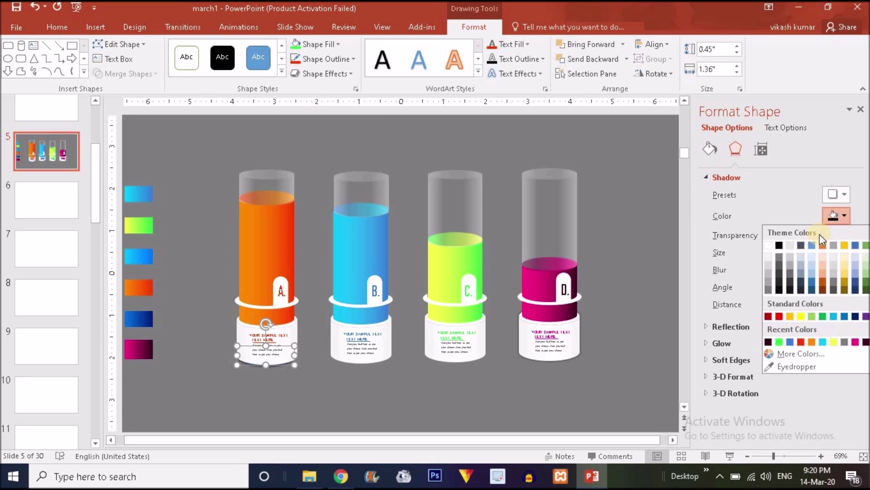
{"action": "left_click", "coordinate": [770, 257]}
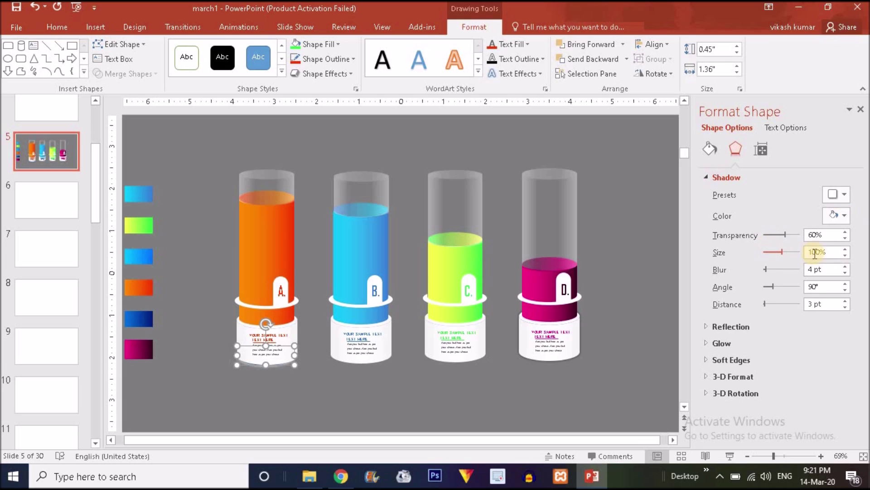
{"action": "left_click", "coordinate": [845, 266]}
{"action": "left_click", "coordinate": [845, 265]}
{"action": "left_click", "coordinate": [490, 378]}
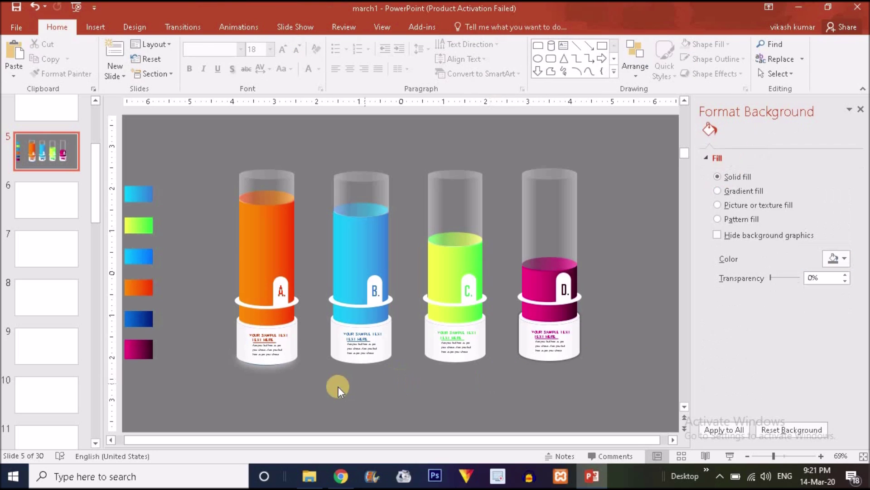
Step: Place grey 1.52" wide copies of the shadow ellipse behind the bases of the second and third tubes
{"action": "left_click", "coordinate": [275, 366]}
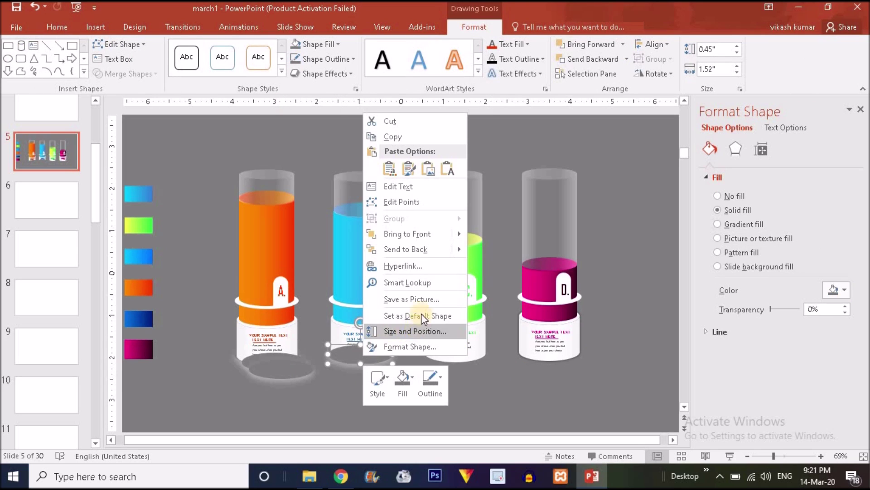
{"action": "left_click", "coordinate": [413, 249]}
{"action": "left_click_drag", "start_coordinate": [280, 372], "coordinate": [449, 358]}
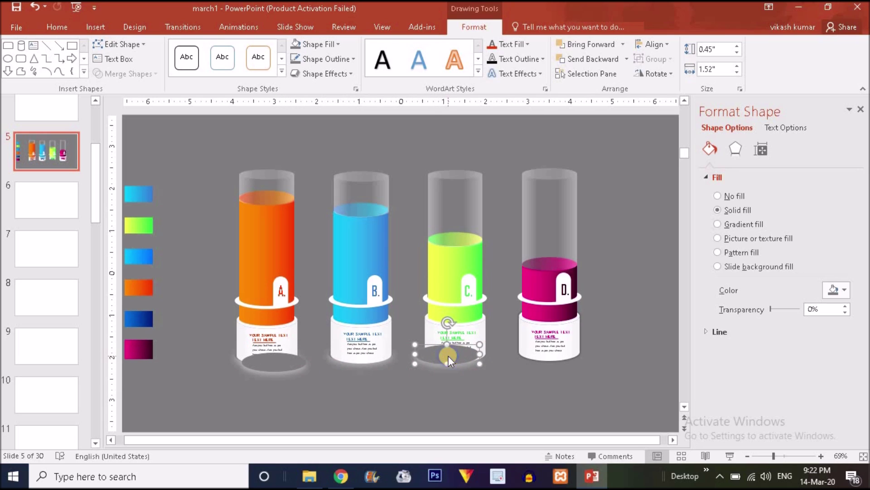
{"action": "right_click", "coordinate": [449, 360]}
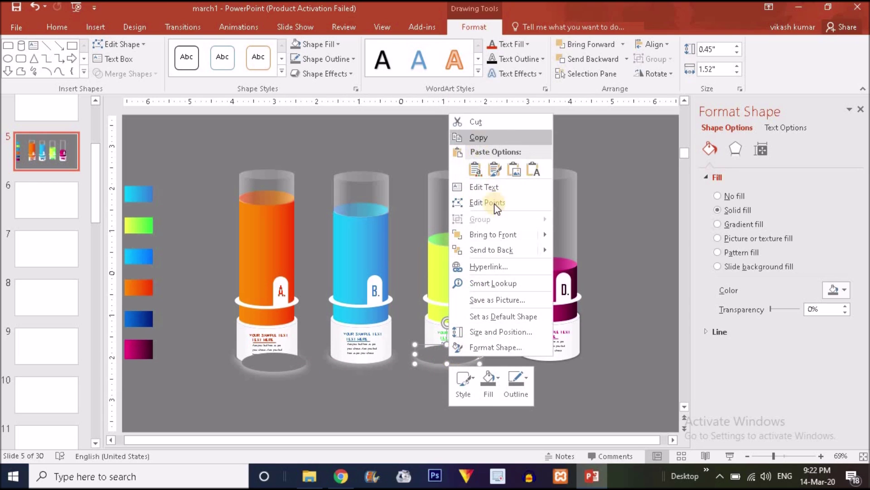
{"action": "left_click", "coordinate": [493, 252]}
{"action": "left_click", "coordinate": [431, 358]}
{"action": "left_click", "coordinate": [428, 365]}
{"action": "left_click", "coordinate": [429, 366]}
{"action": "left_click", "coordinate": [412, 360]}
{"action": "mouse_move", "coordinate": [426, 359]}
{"action": "left_mouse_down"}
{"action": "mouse_move", "coordinate": [440, 361]}
{"action": "mouse_move", "coordinate": [431, 361]}
{"action": "left_mouse_up"}
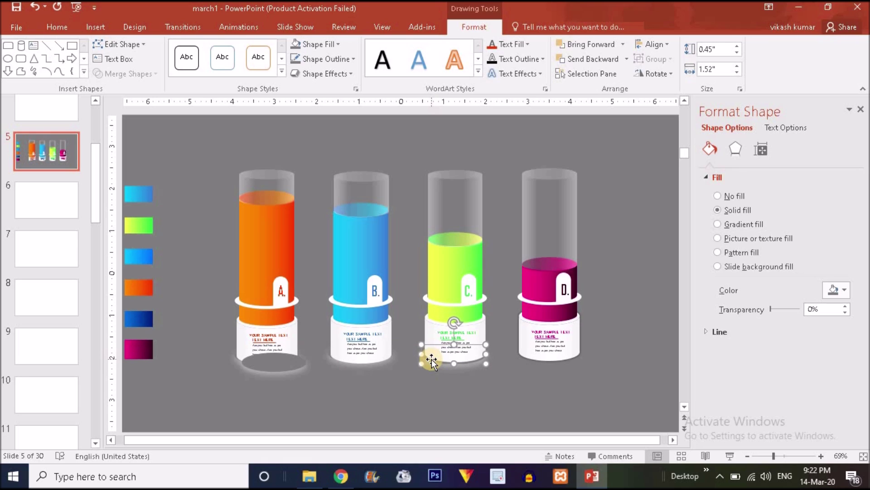
Step: Move the remaining ellipse copy to the foot of the fourth tube's base and send it to the back
{"action": "left_click_drag", "start_coordinate": [281, 366], "coordinate": [557, 359]}
{"action": "right_click", "coordinate": [556, 359]}
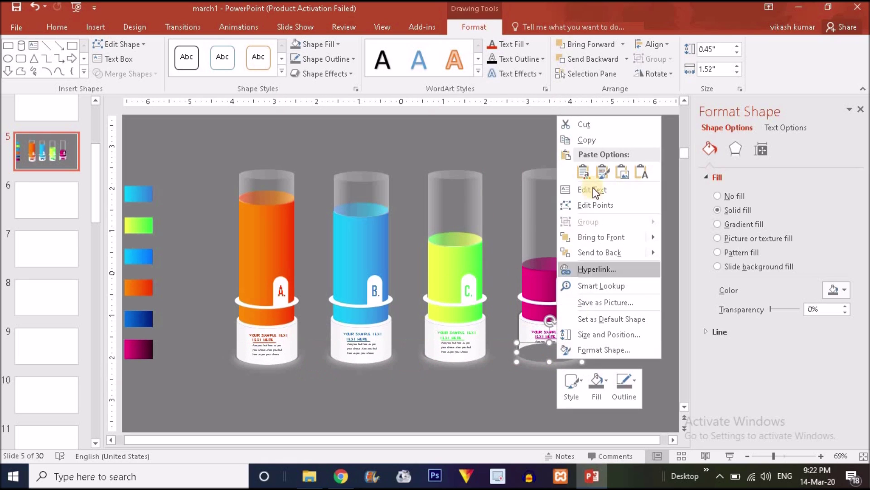
{"action": "left_click", "coordinate": [606, 254]}
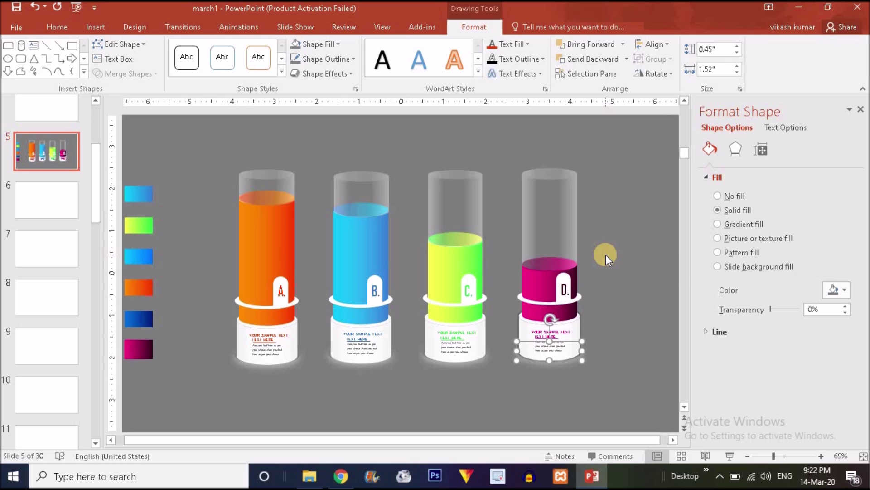
{"action": "left_click", "coordinate": [487, 401]}
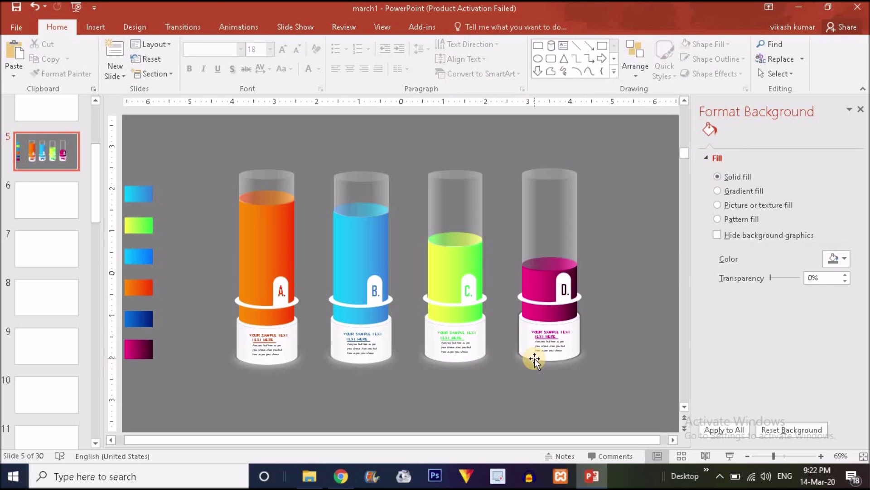
Step: Narrow the shadow ellipse behind the third tube to match the width of its base
{"action": "left_click", "coordinate": [553, 360]}
{"action": "left_click", "coordinate": [479, 358]}
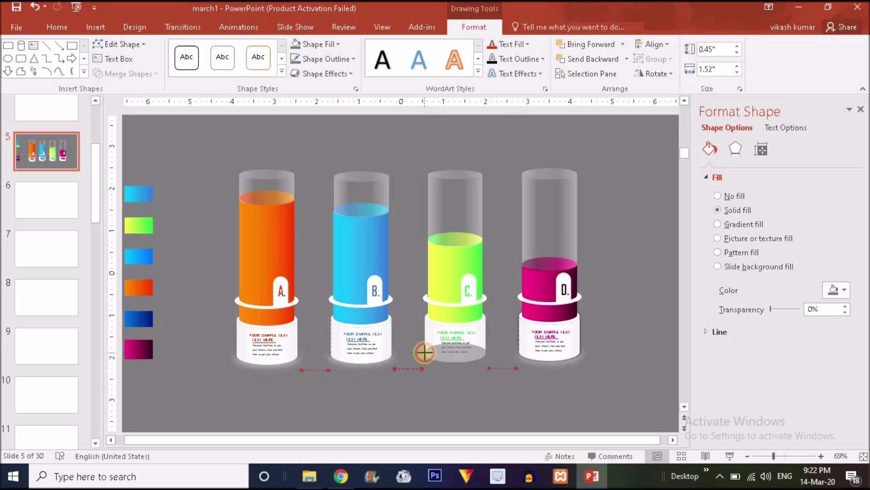
{"action": "left_click", "coordinate": [375, 377]}
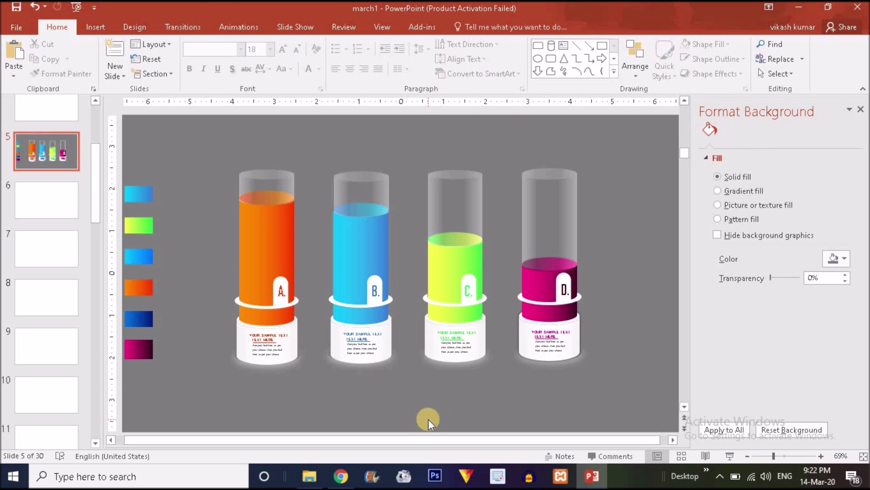